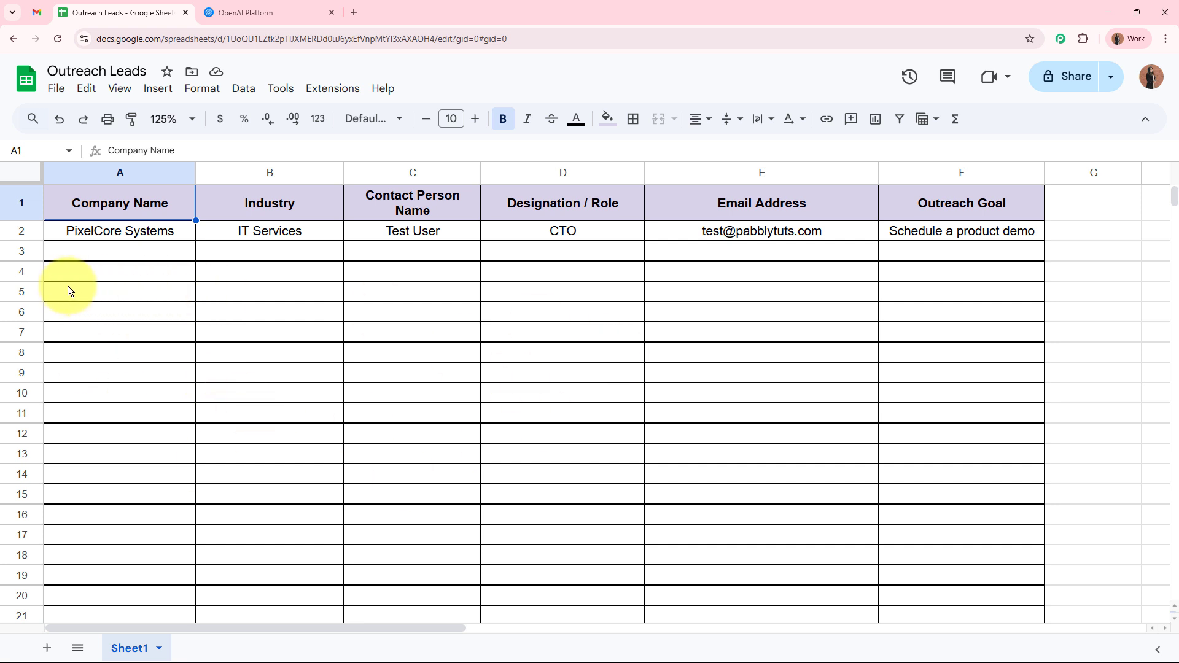
Step: Review the PixelCore Systems lead in the sheet, the OpenAI developer platform page and the existing outreach draft in Gmail
left_click_drag(121, 234, 793, 257)
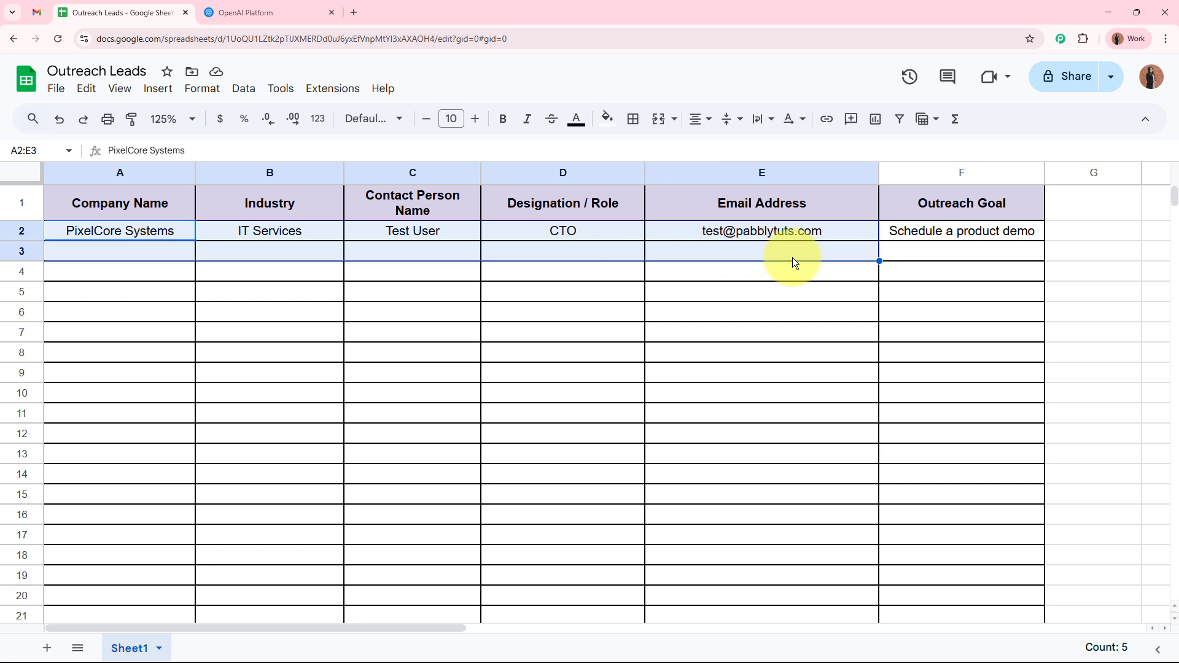
left_click(699, 355)
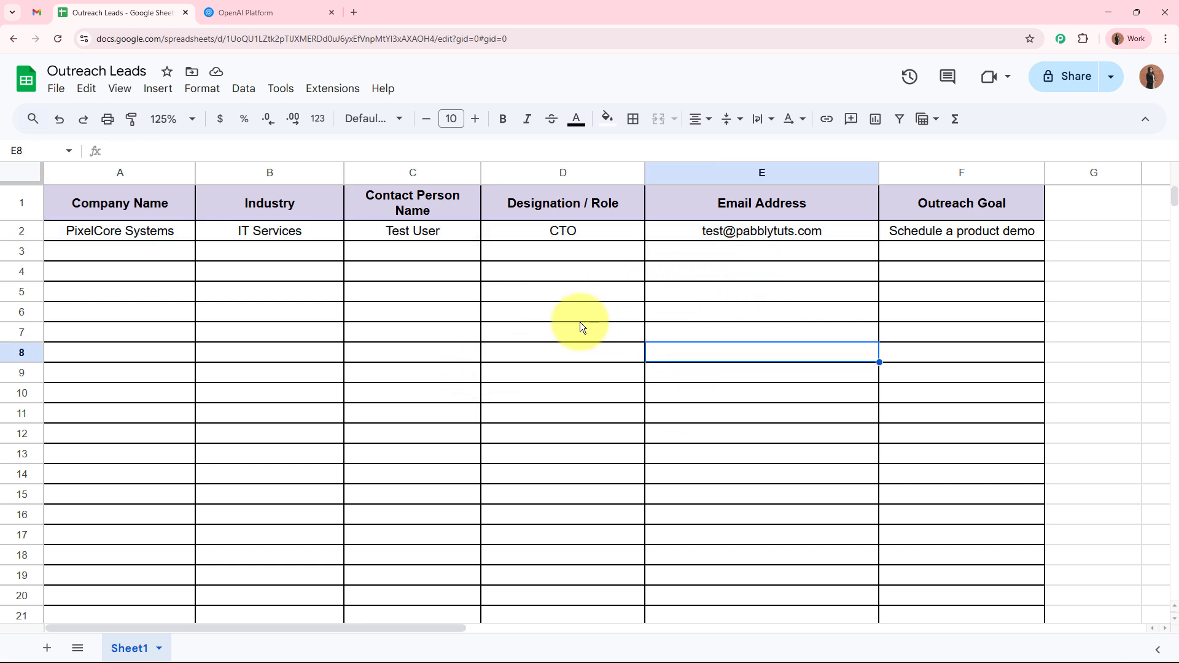
left_click(286, 11)
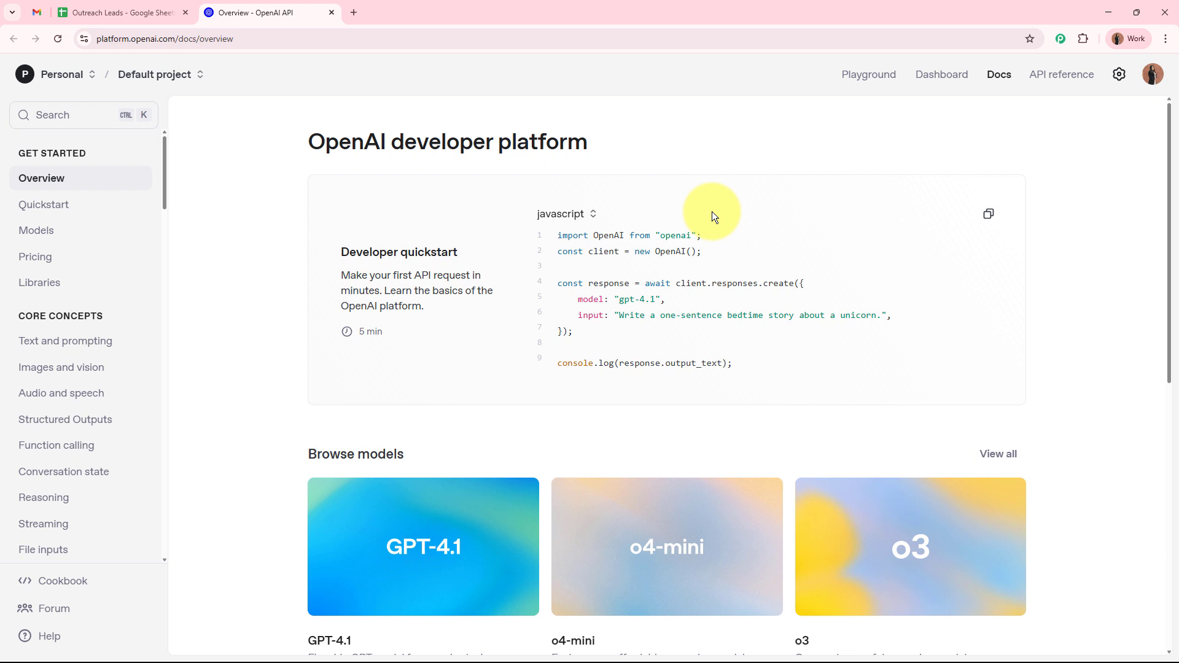
left_click(34, 12)
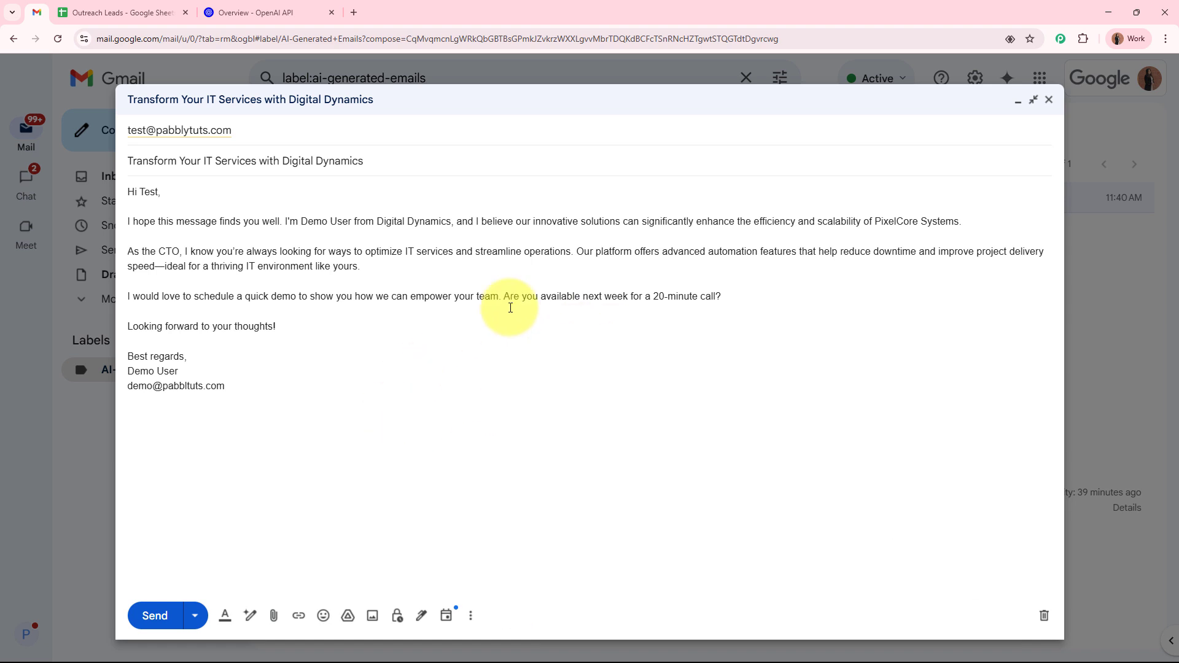
Step: Check the empty row 3 of the Outreach Leads sheet, and minimize the open draft in Gmail
left_click(117, 12)
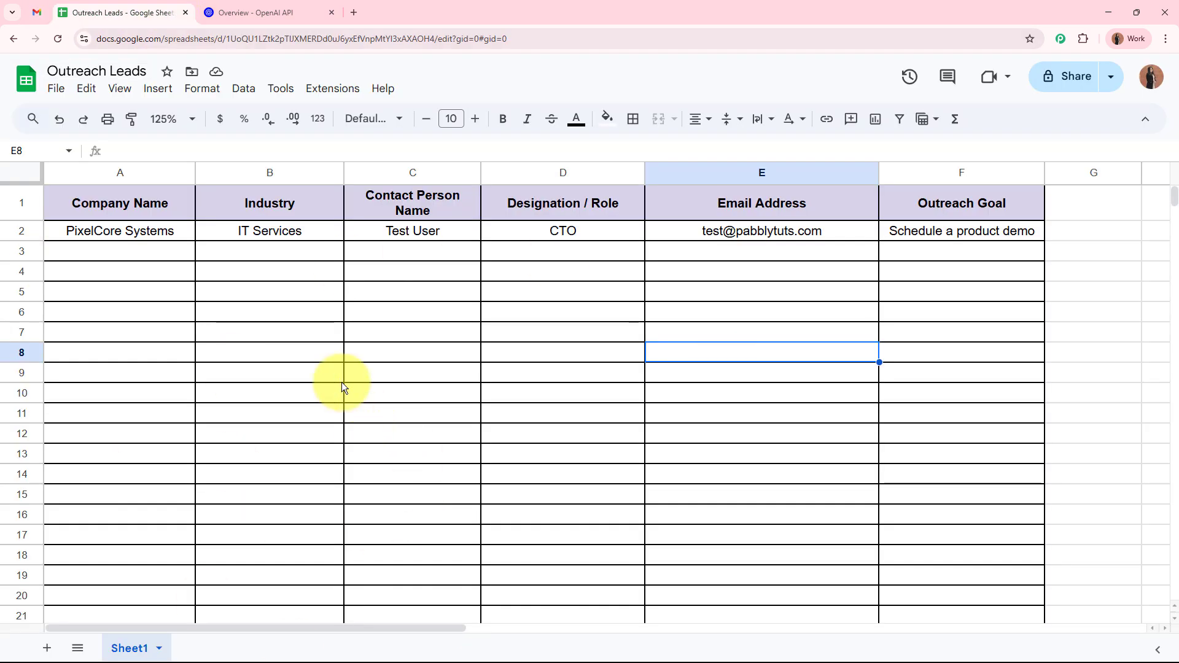
left_click_drag(150, 252, 996, 256)
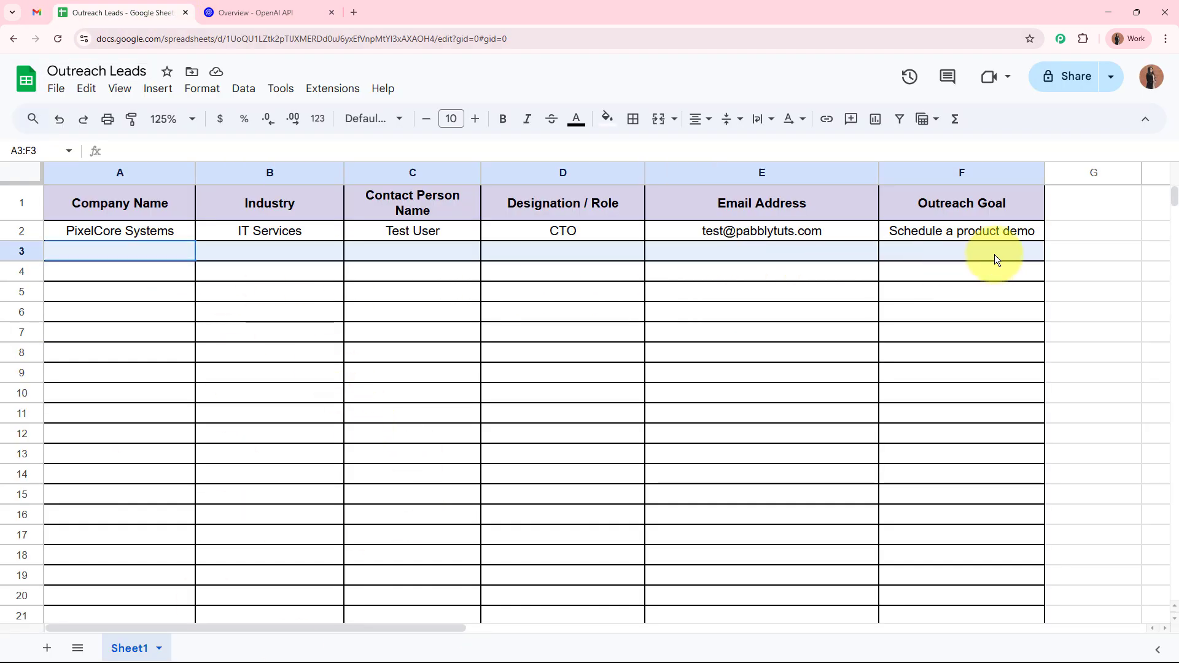
left_click(994, 258)
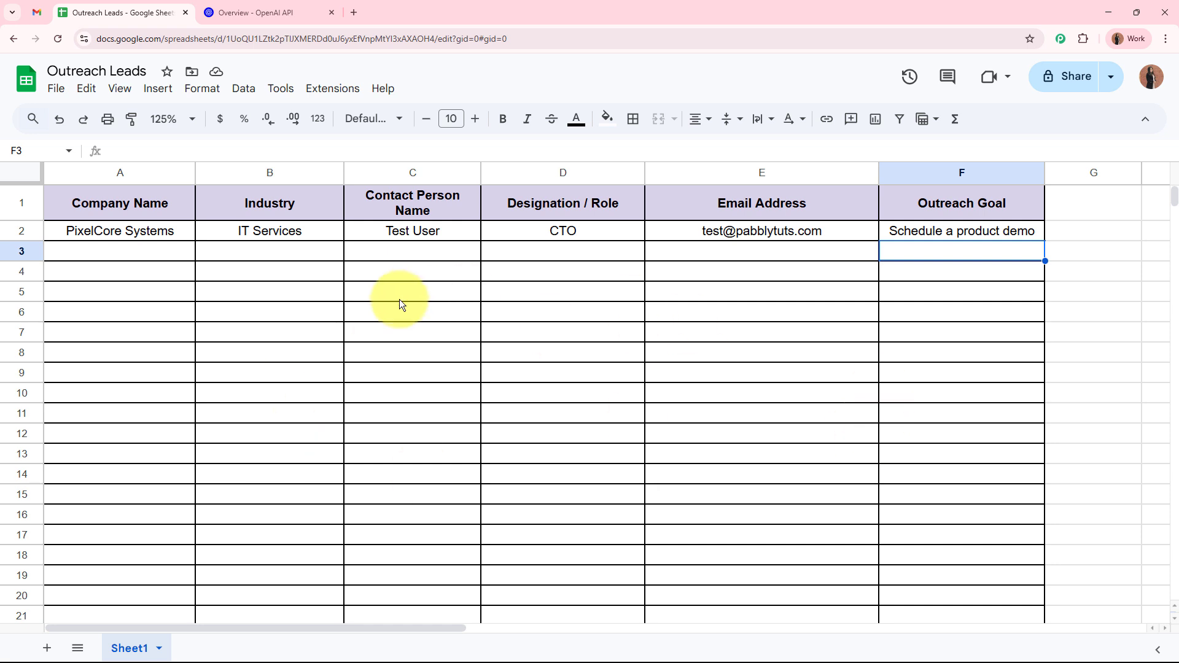
left_click(37, 12)
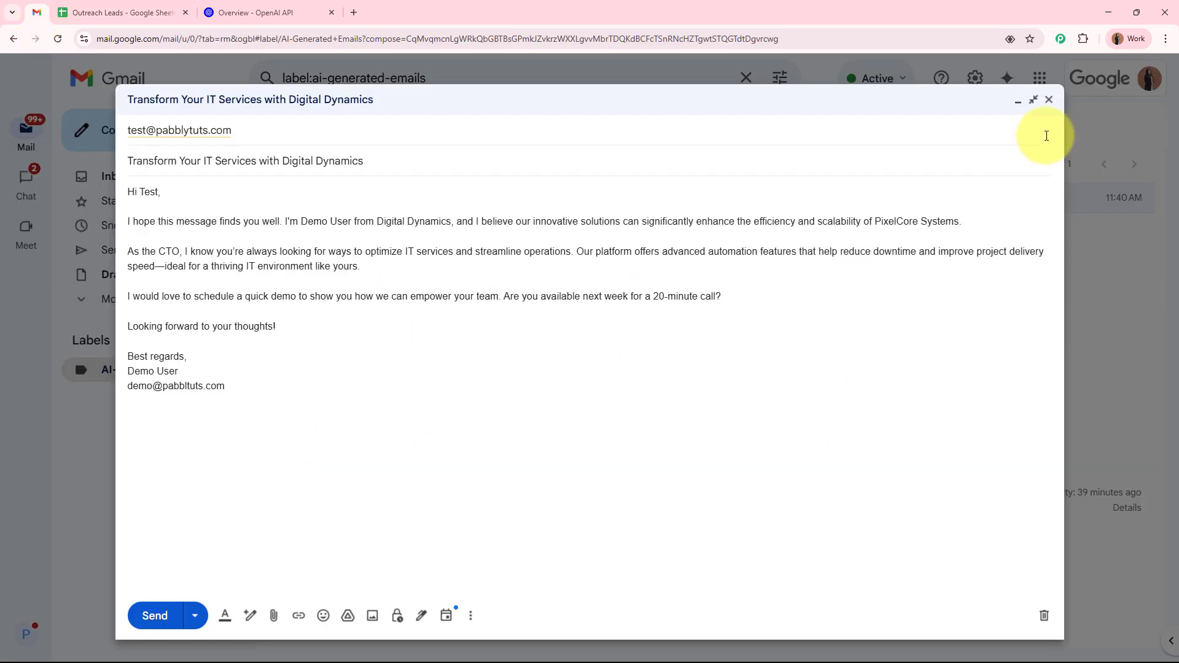
left_click(1018, 100)
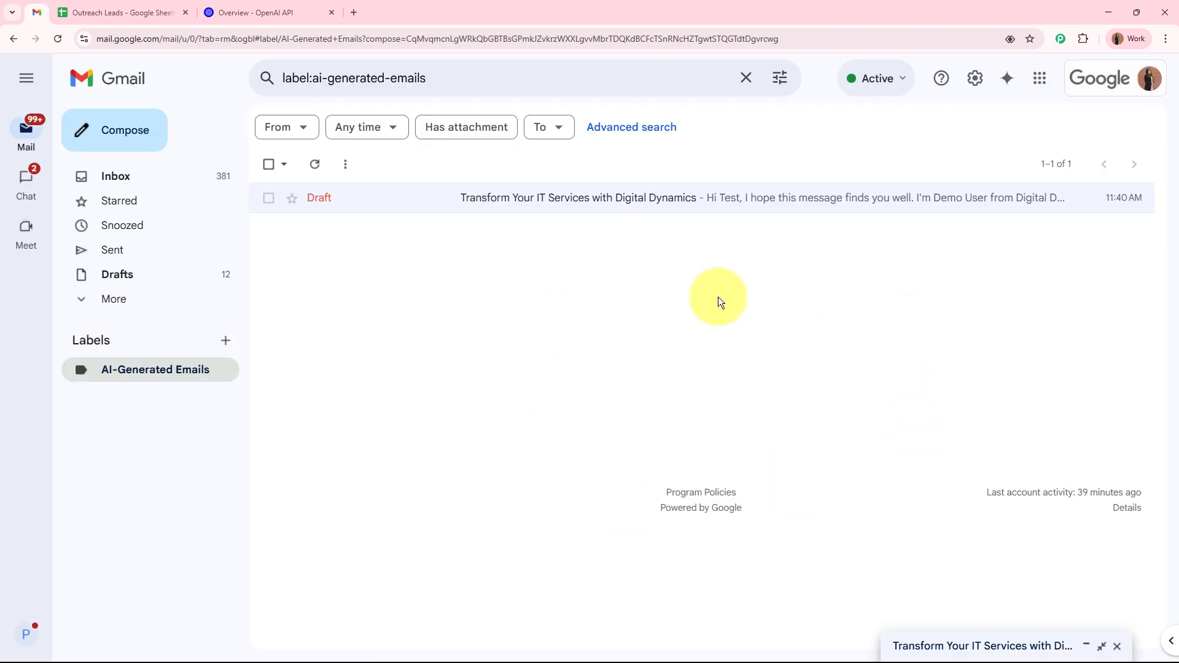
Step: In the Outreach Leads sheet, paste the copied GreenRoots Organic lead (Agriculture Tech, Operations Manager, Book a consultation call) into A3:F3
left_click(172, 7)
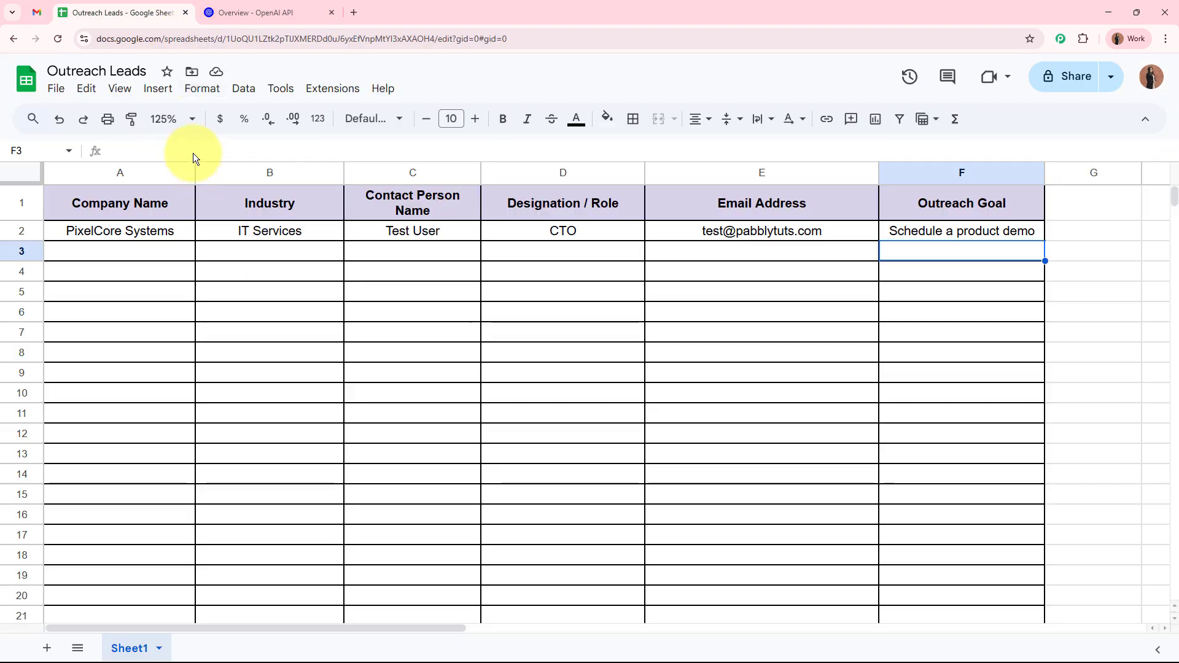
left_click_drag(119, 253, 986, 245)
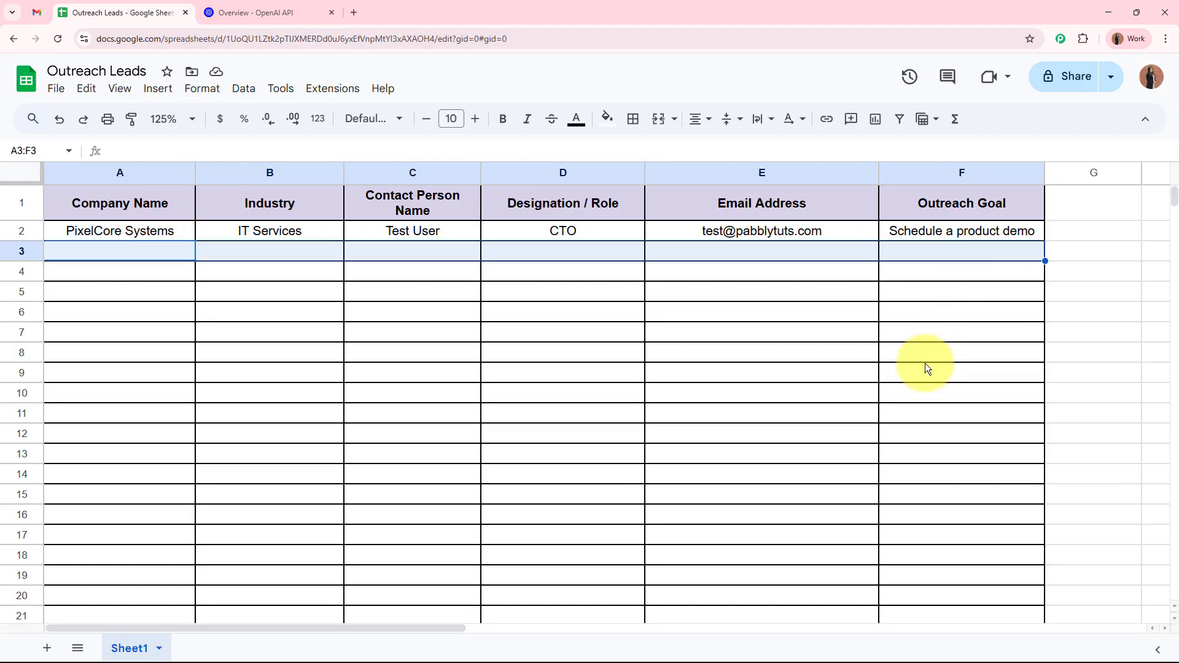
key("ctrl+v")
left_click(775, 334)
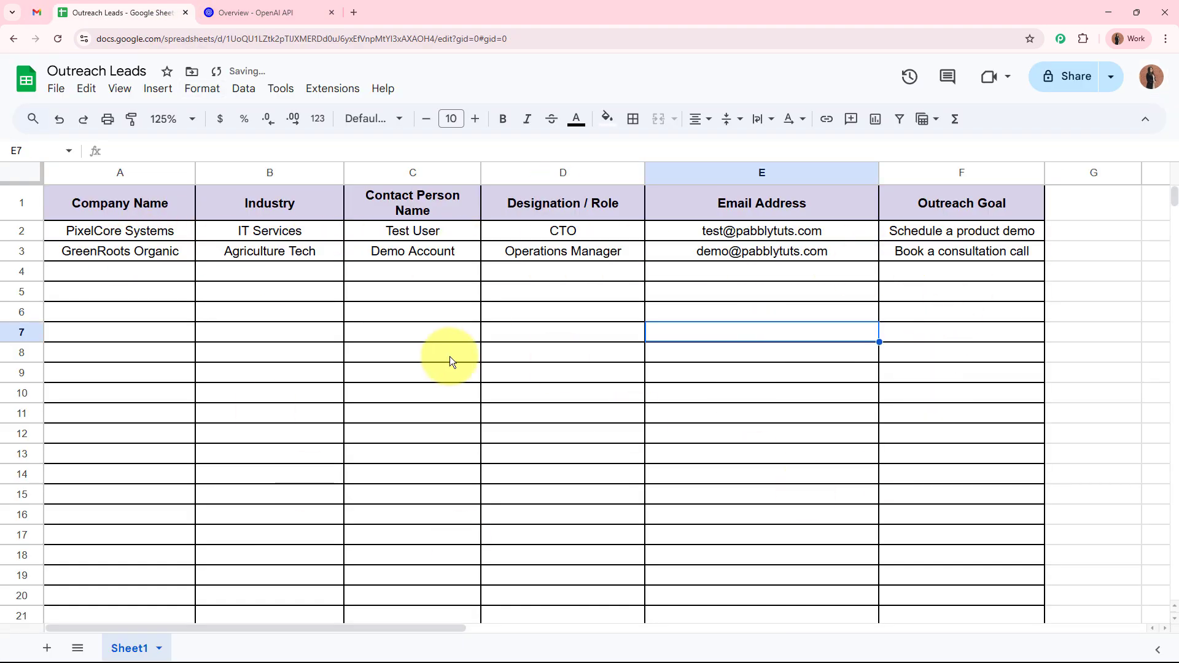
Step: Review each field of the GreenRoots Organic lead in row 3, from company name to outreach goal
left_click(97, 251)
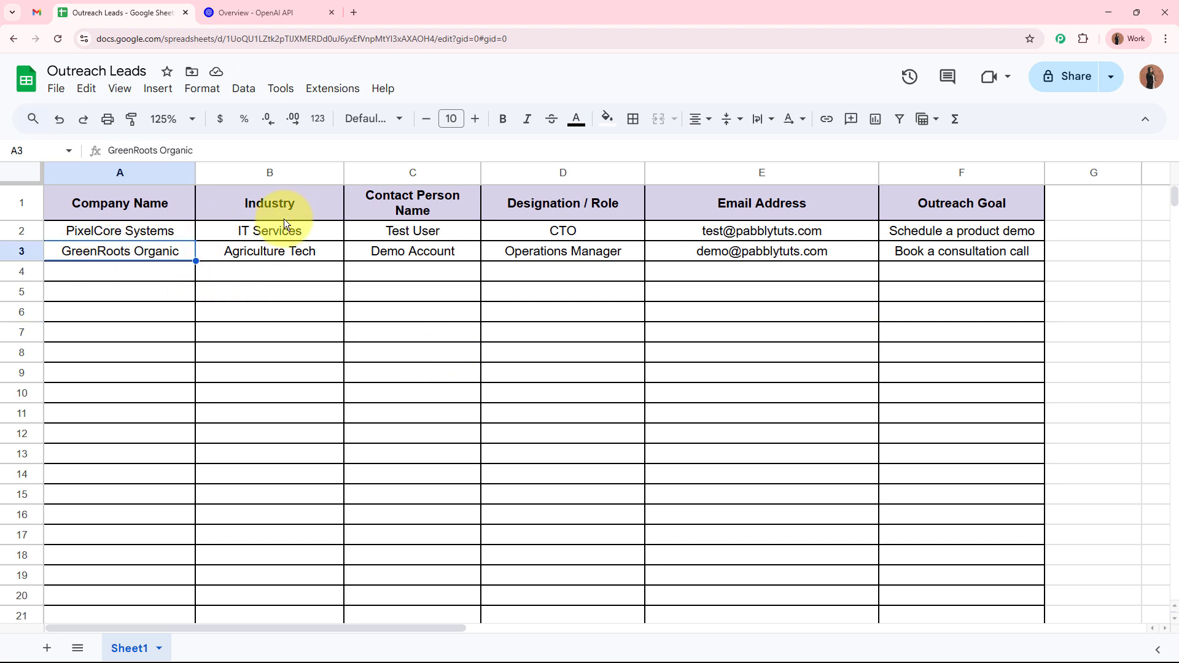
left_click(288, 255)
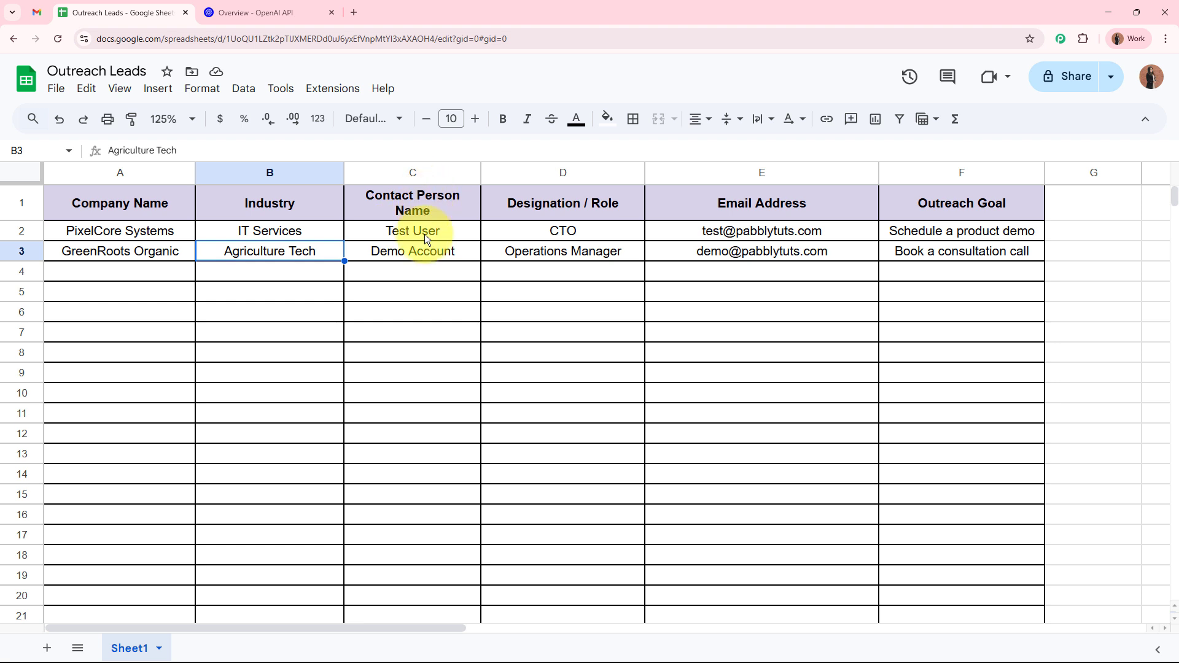
left_click(425, 252)
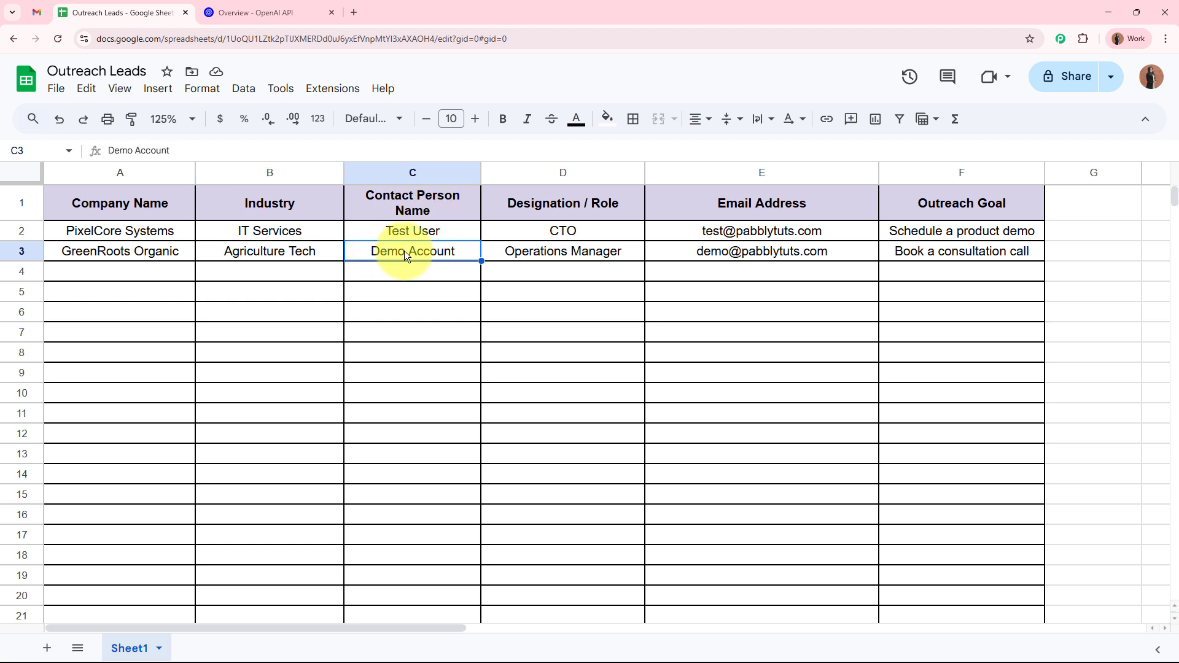
left_click(562, 251)
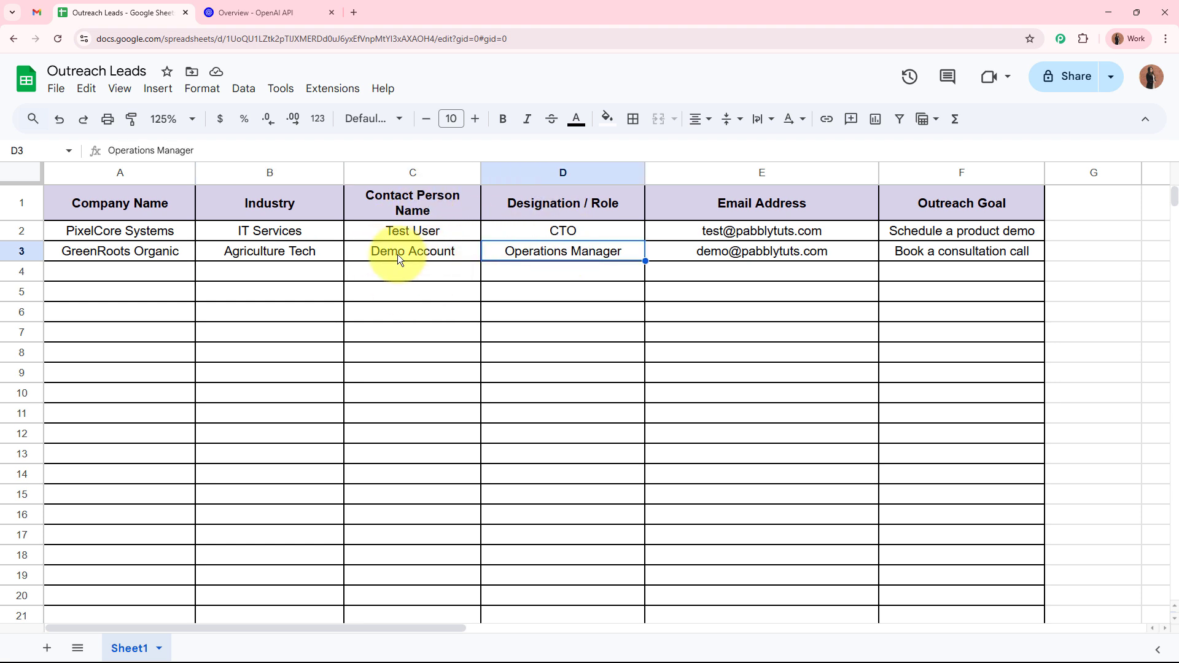
left_click(729, 257)
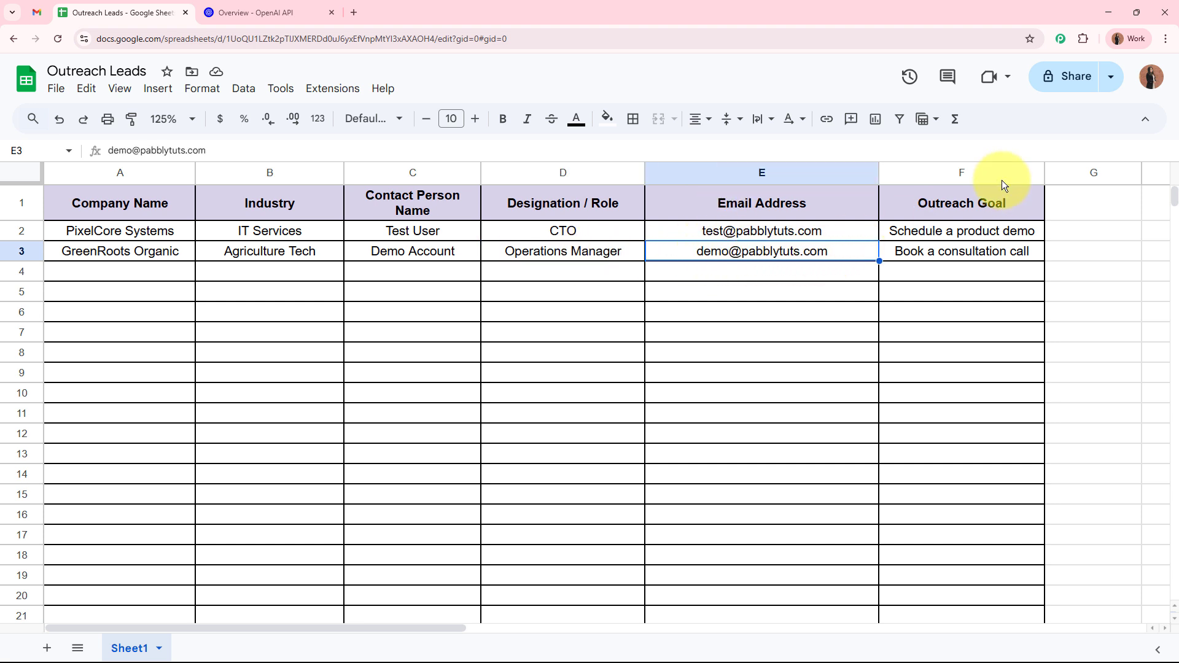
left_click(992, 249)
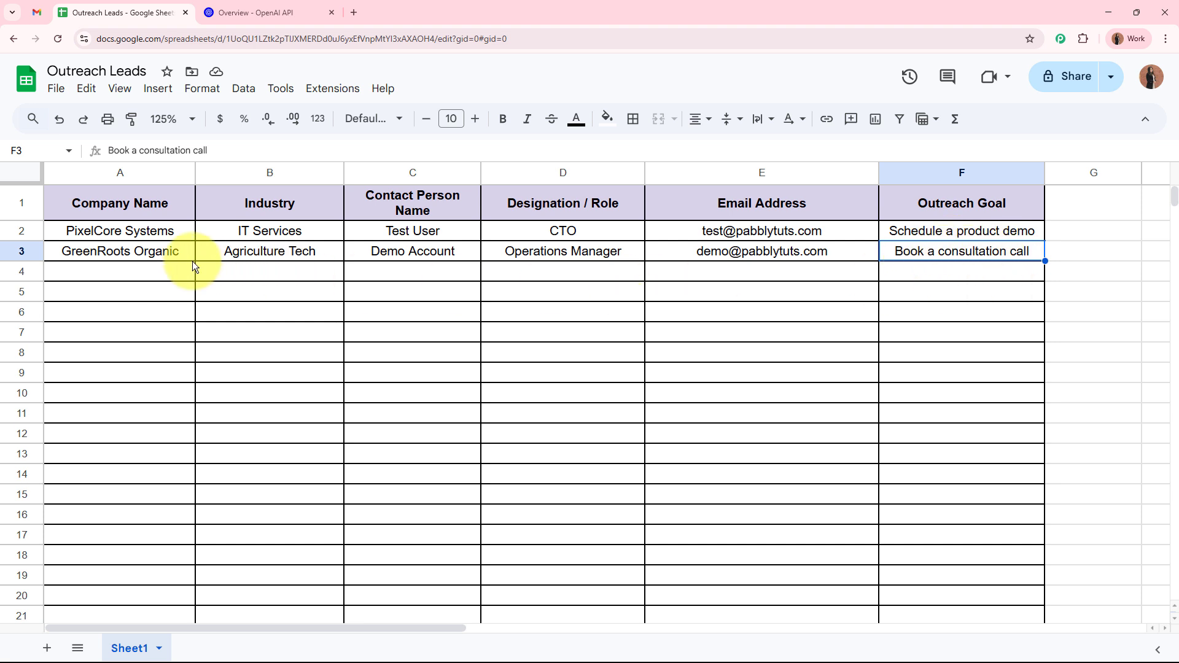
left_click_drag(187, 253, 963, 257)
left_click(869, 312)
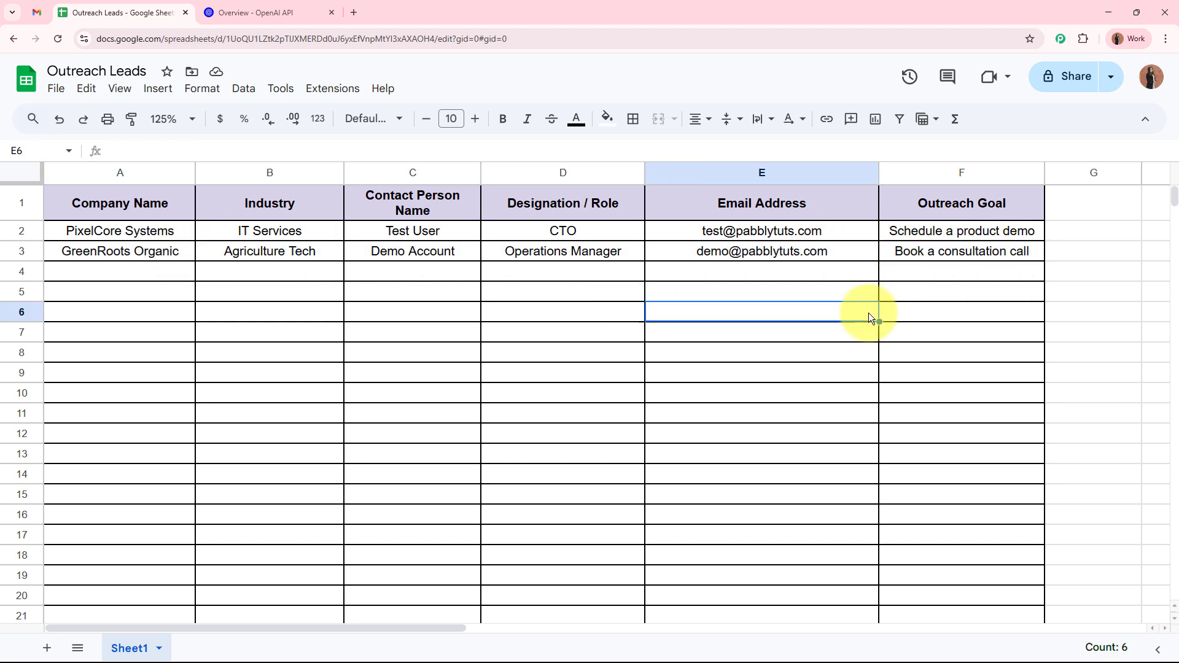
Step: Switch to Gmail, reload the AI-Generated Emails label and open the new GreenRoots Organic draft in full-screen view
left_click(37, 12)
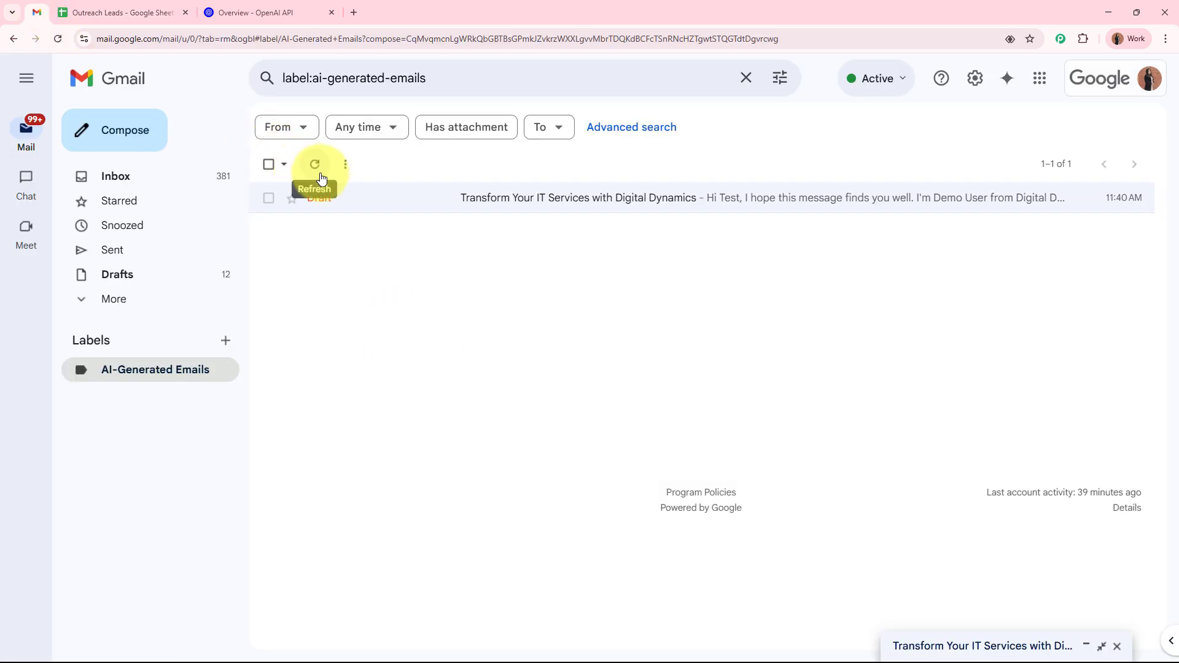
left_click(80, 378)
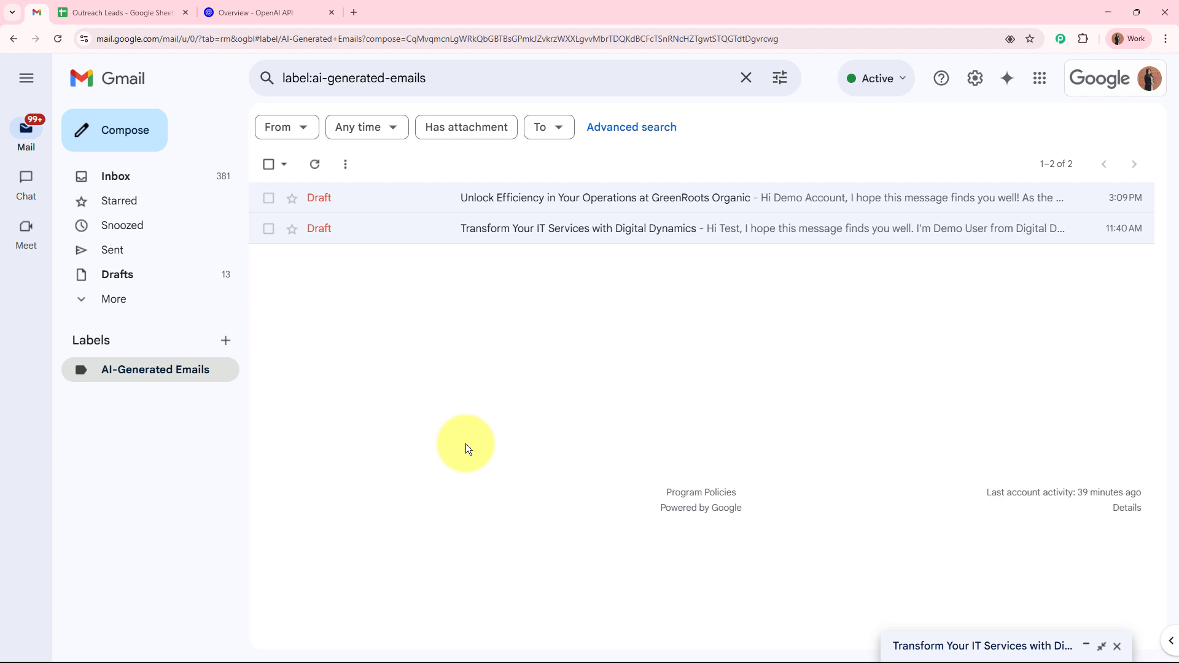
left_click(561, 197)
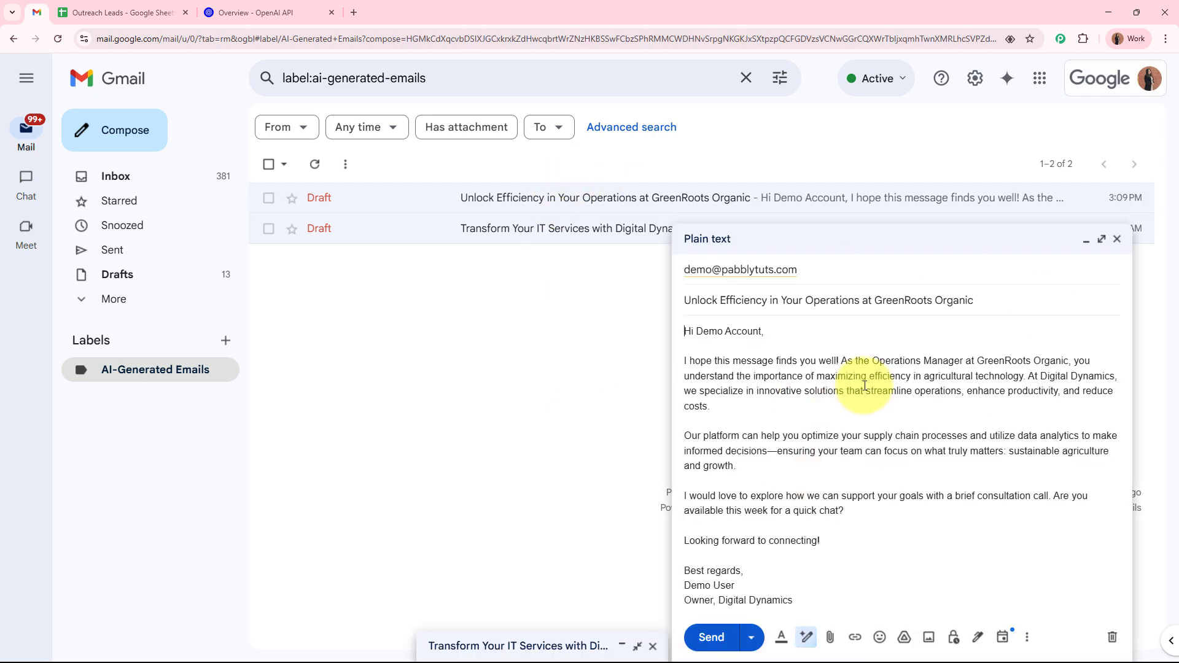
left_click(1102, 239)
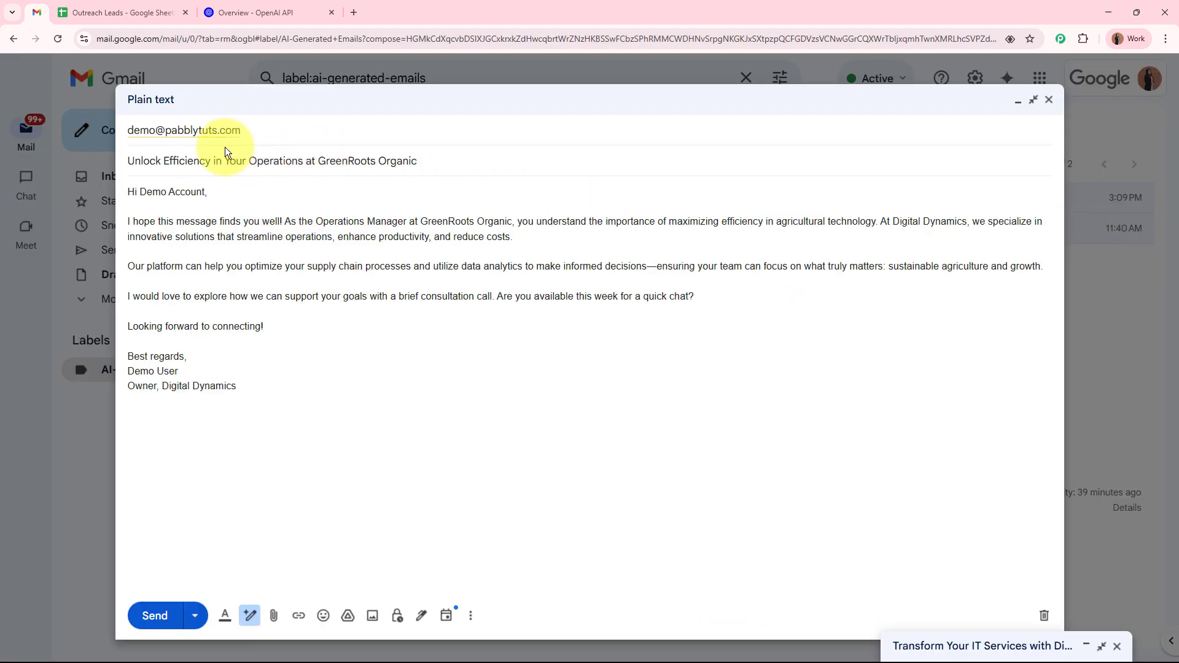
Step: Compare the draft's recipient address and company name in Gmail with the GreenRoots Organic row in the Outreach Leads sheet
left_click(99, 5)
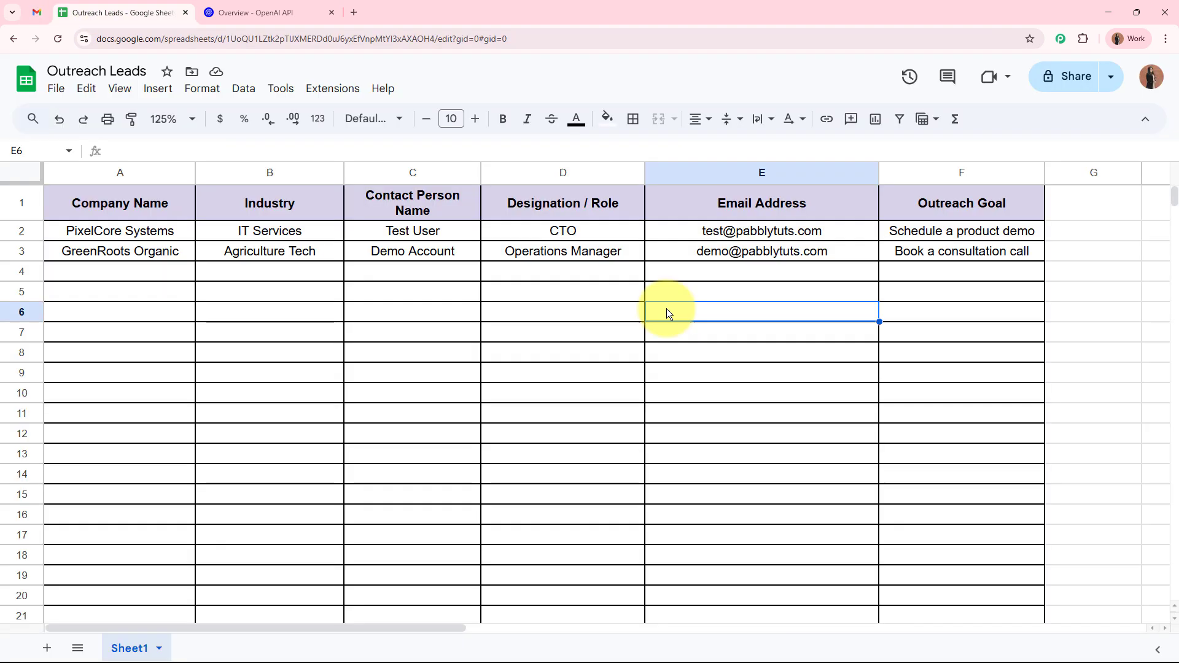
left_click(732, 246)
left_click(37, 12)
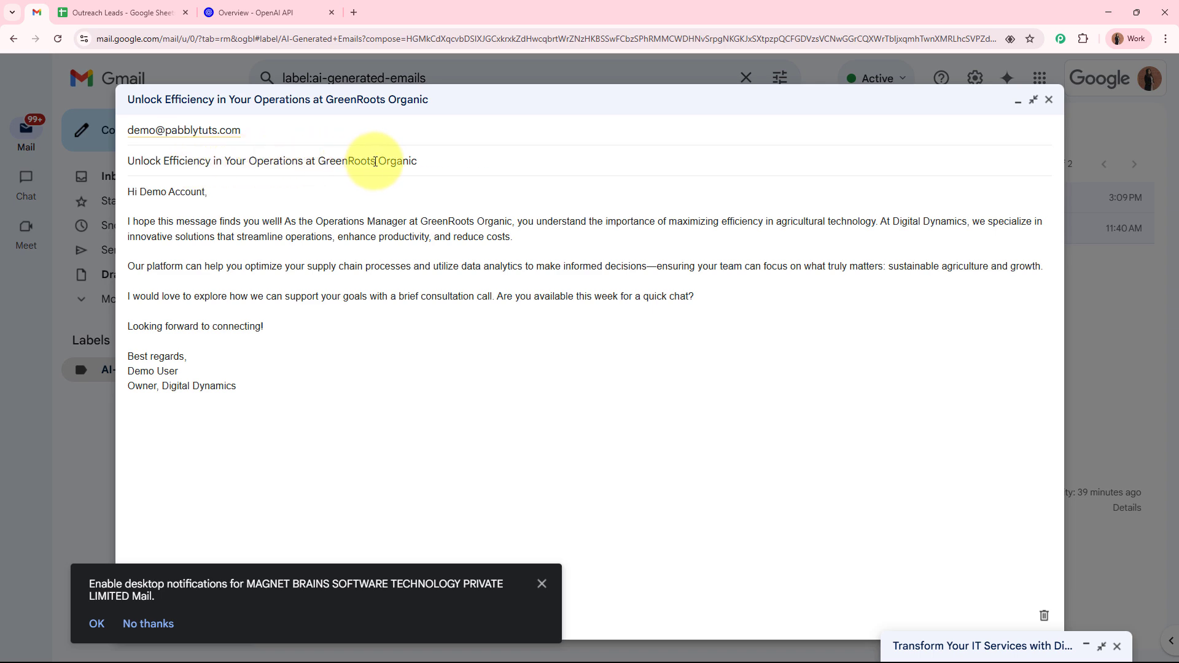
left_click(123, 13)
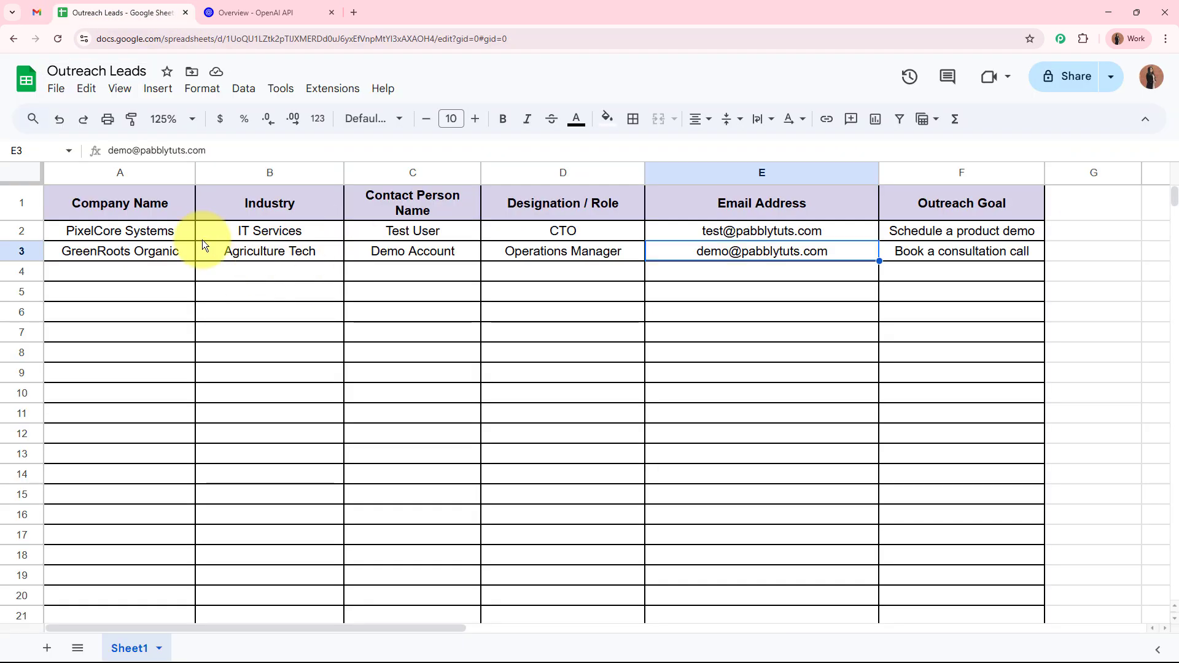
left_click(37, 16)
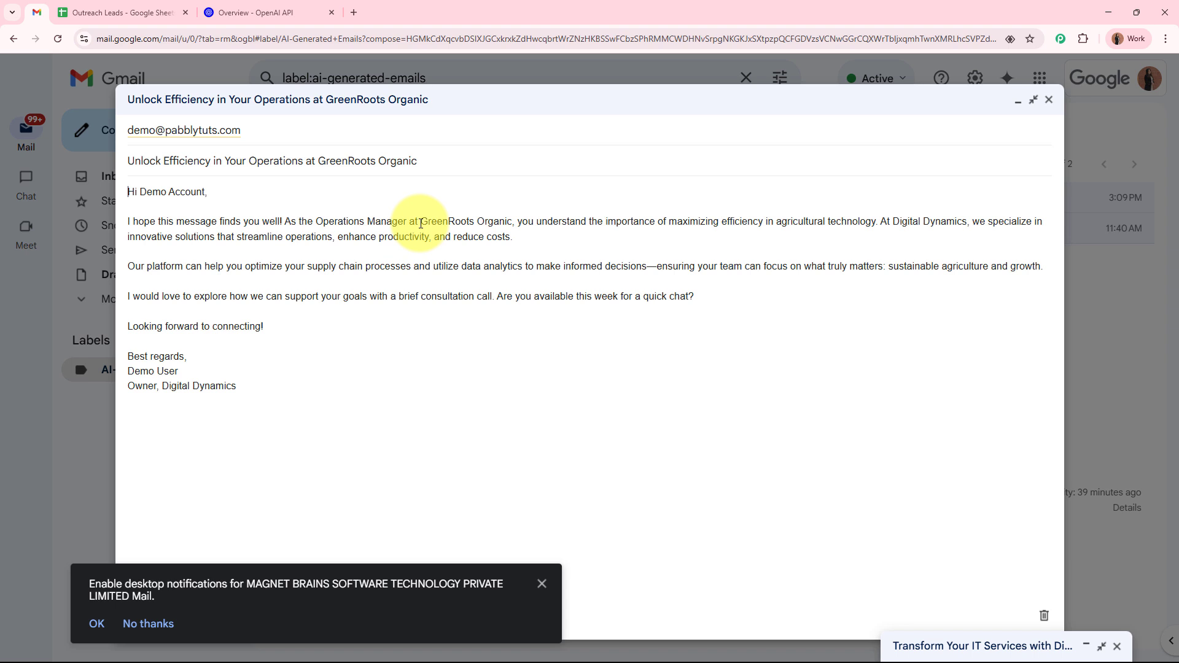
Step: Dismiss the desktop notifications prompt and examine the draft's full body text from greeting to signature
left_click(540, 583)
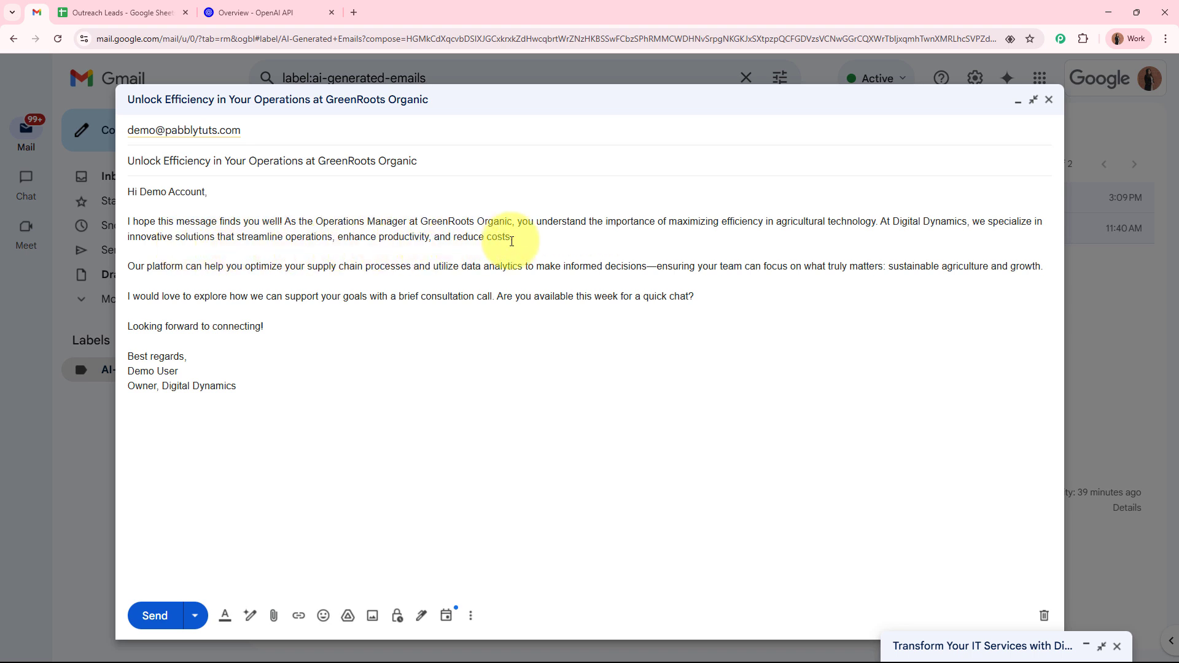
left_click_drag(128, 192, 271, 387)
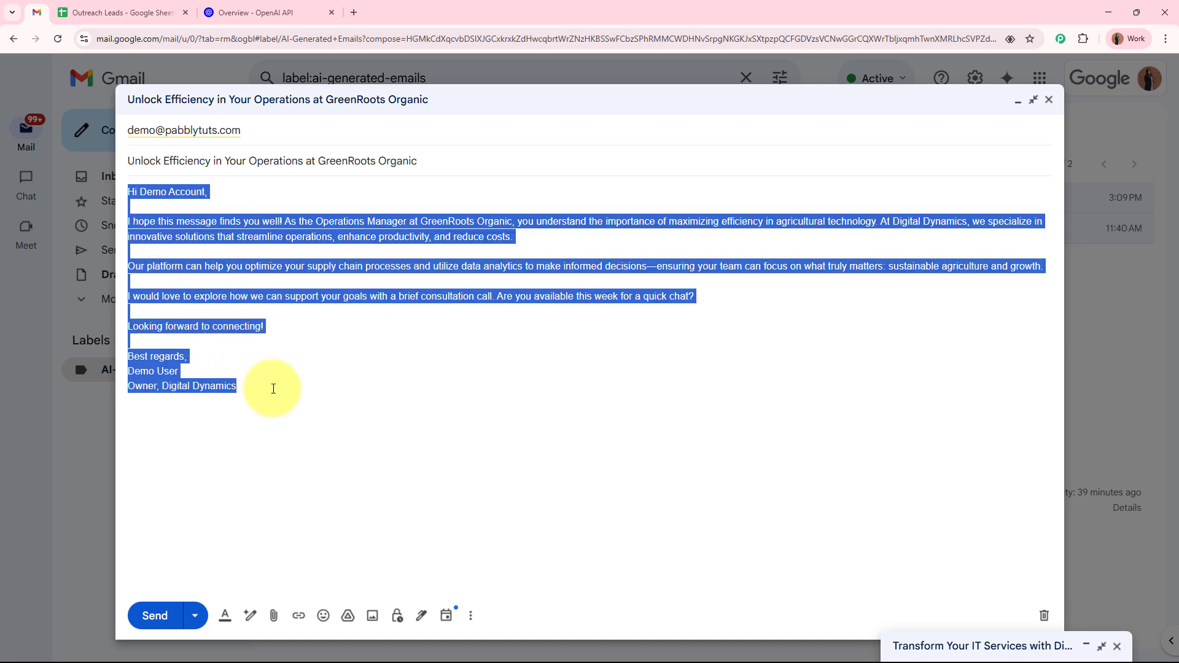
left_click(274, 388)
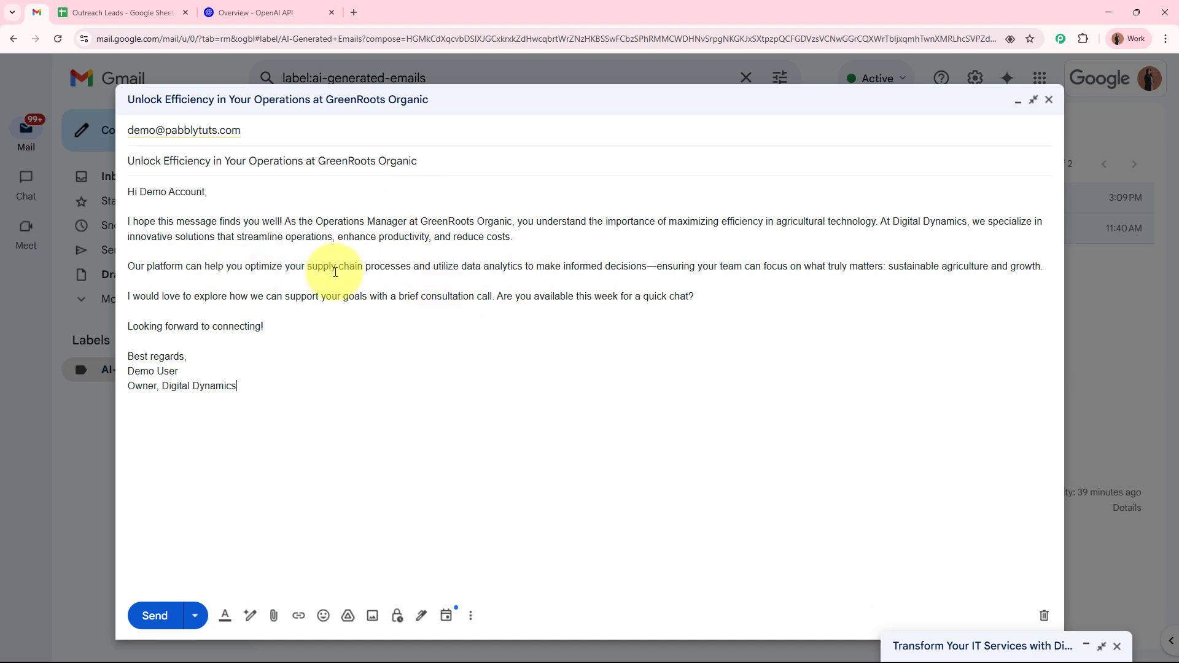
Step: Retrace the workflow from the lead in row 3, through the OpenAI platform page, to the generated Gmail draft
left_click(245, 12)
left_click(141, 12)
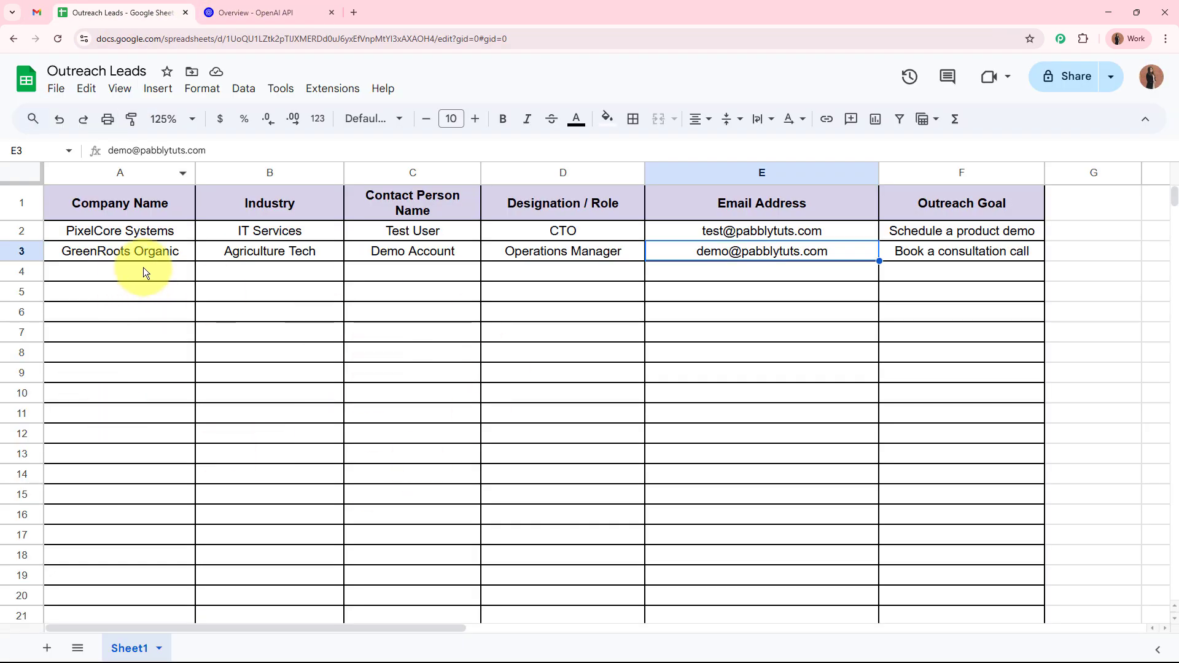
left_click_drag(143, 258, 621, 256)
left_click(246, 12)
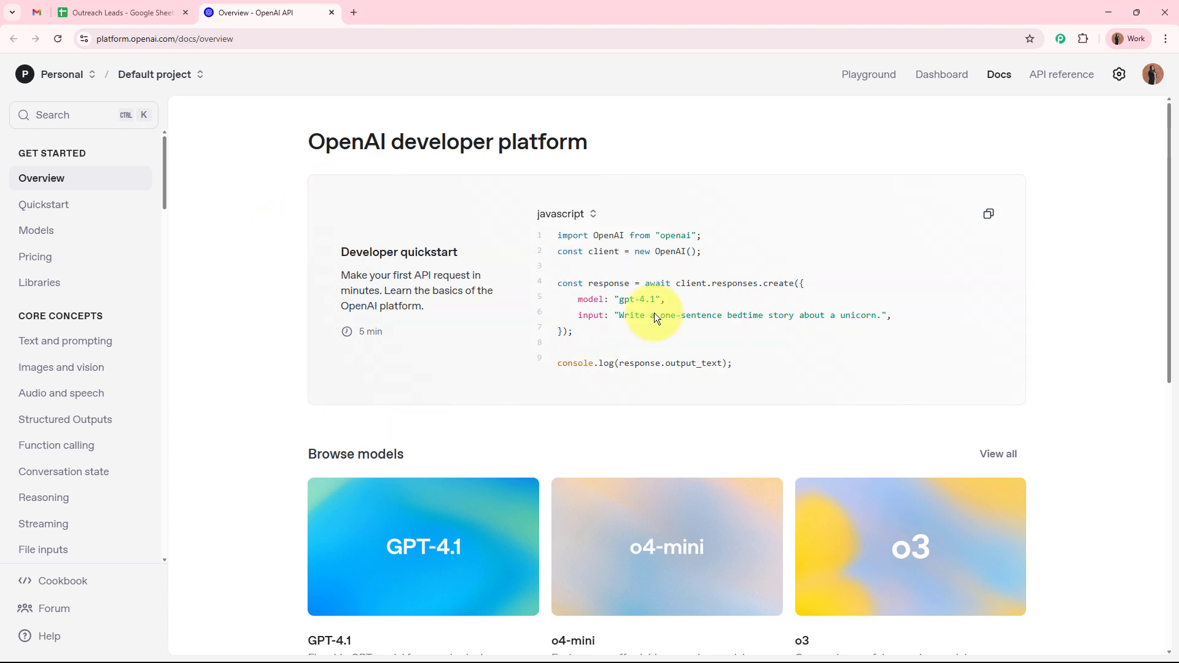
left_click(31, 13)
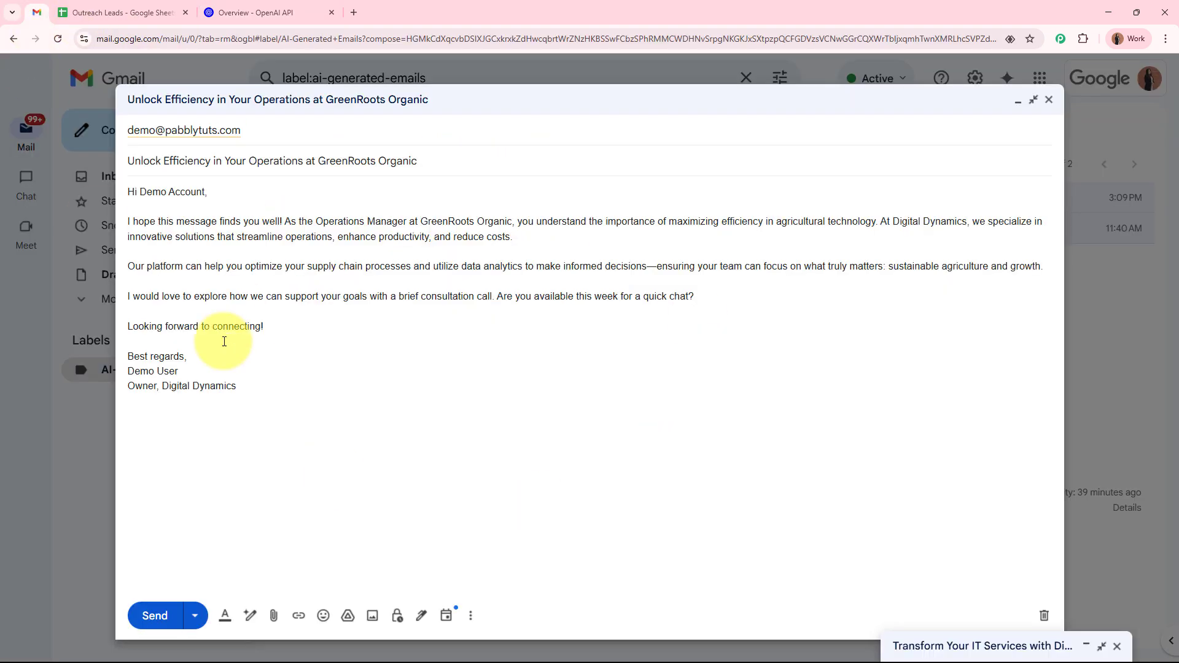
left_click(354, 12)
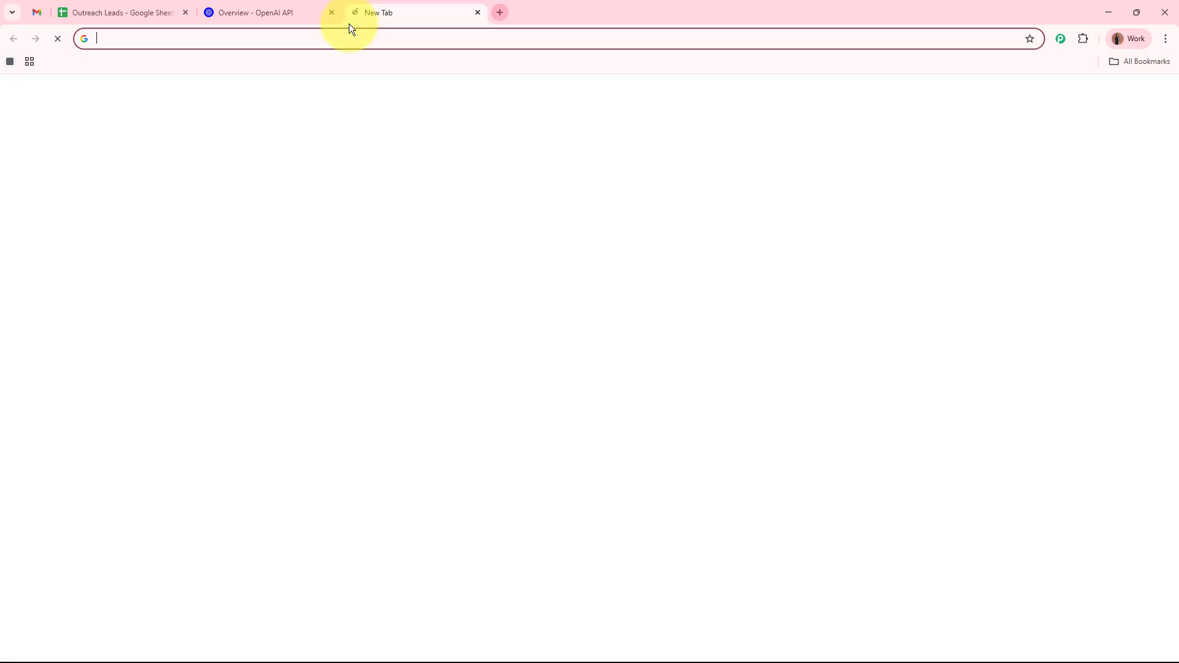
type("www.")
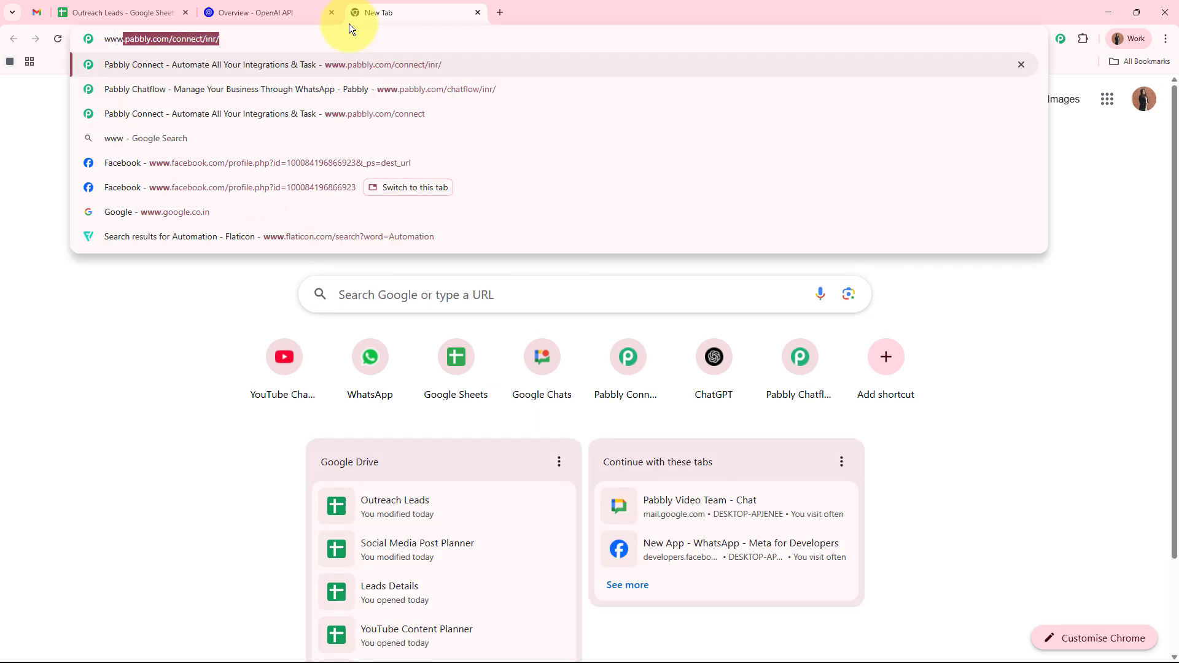
type("pabbly")
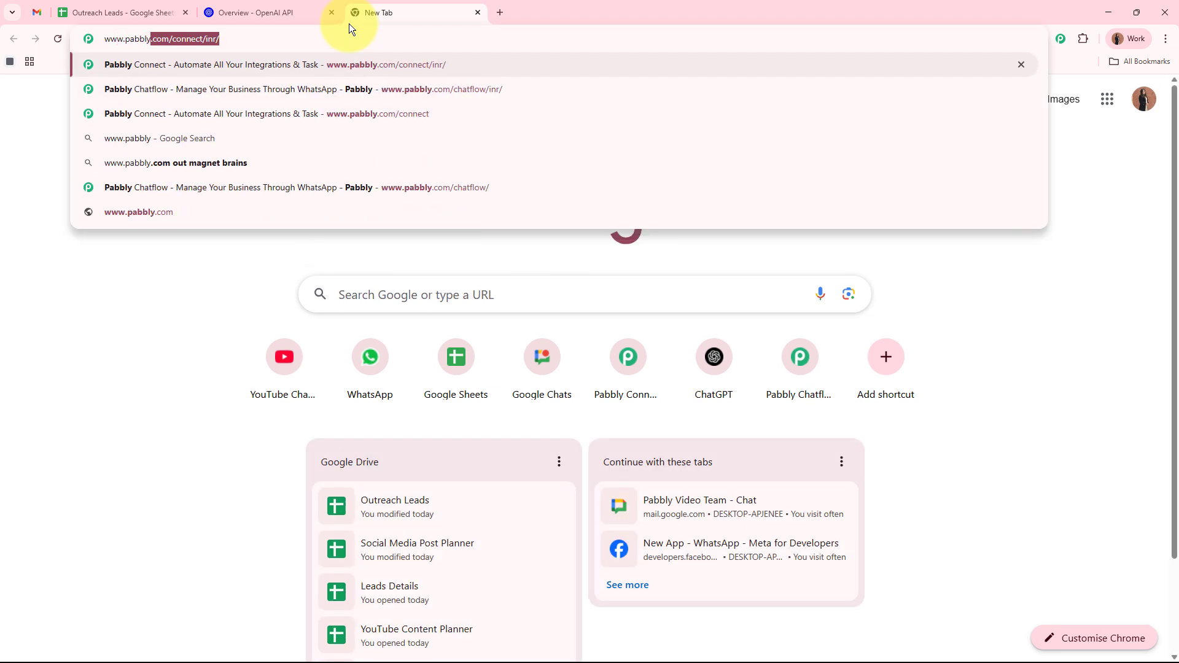
type(".com/")
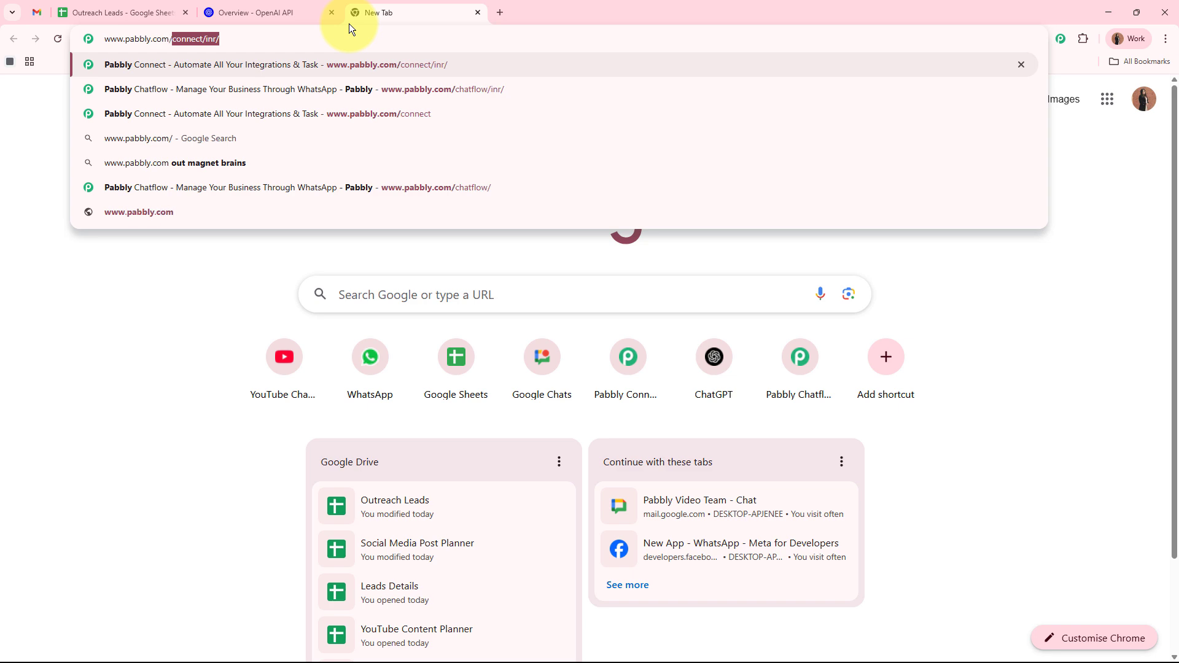
type("connect")
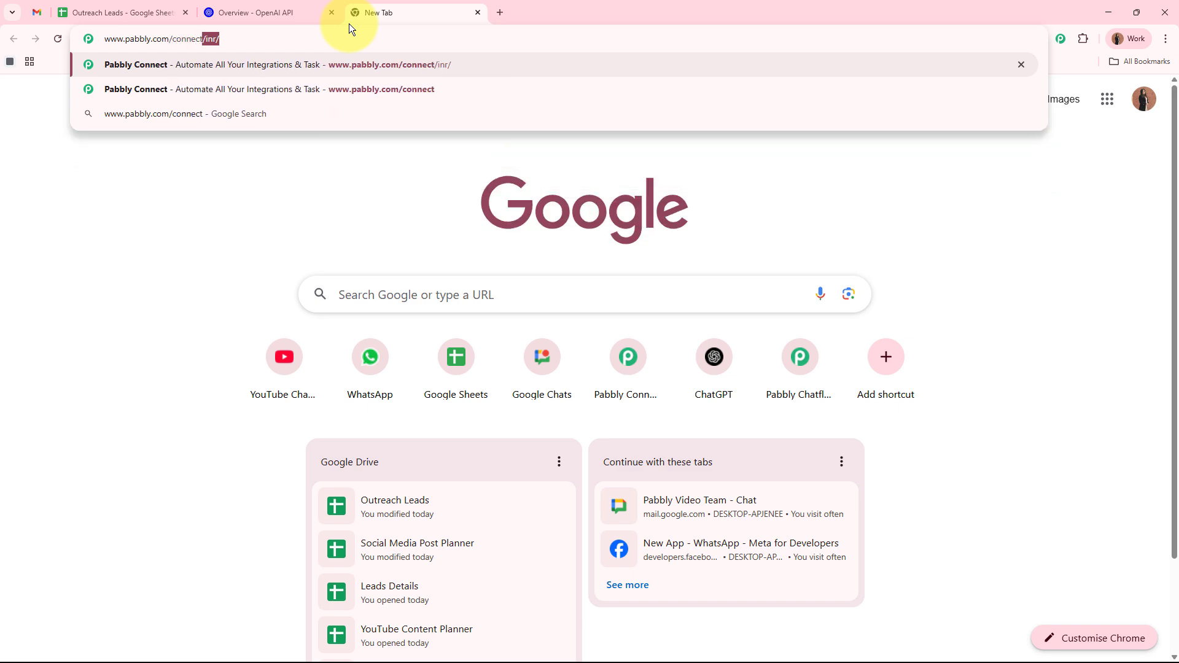
key("Return")
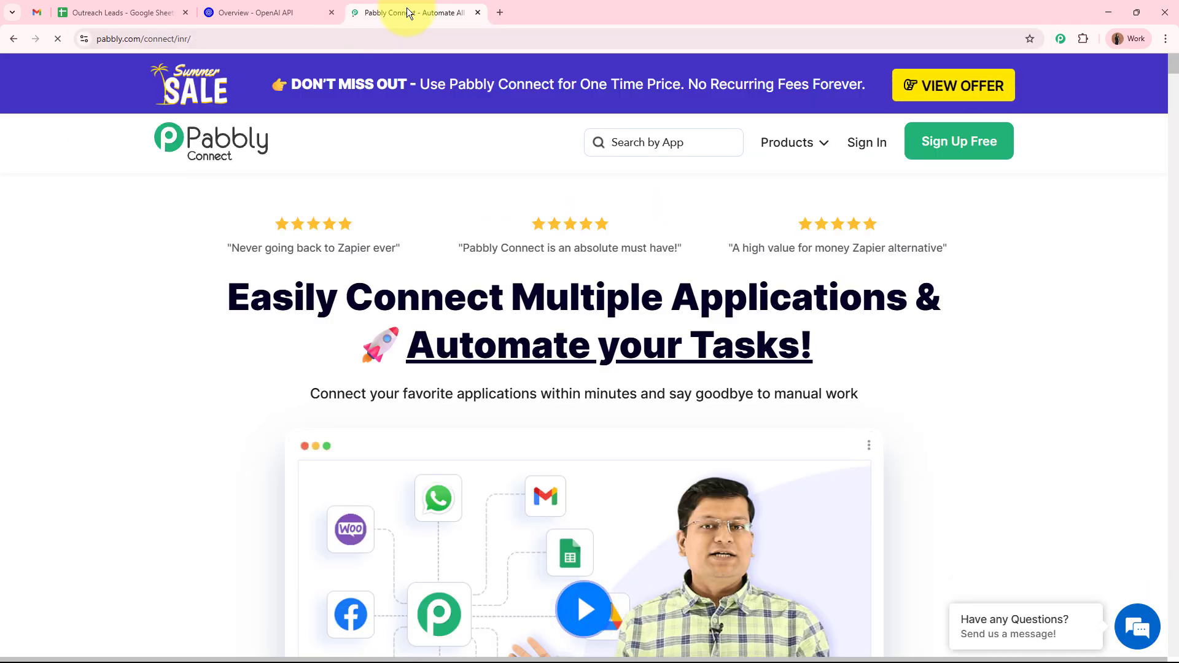
left_click_drag(406, 7, 111, 9)
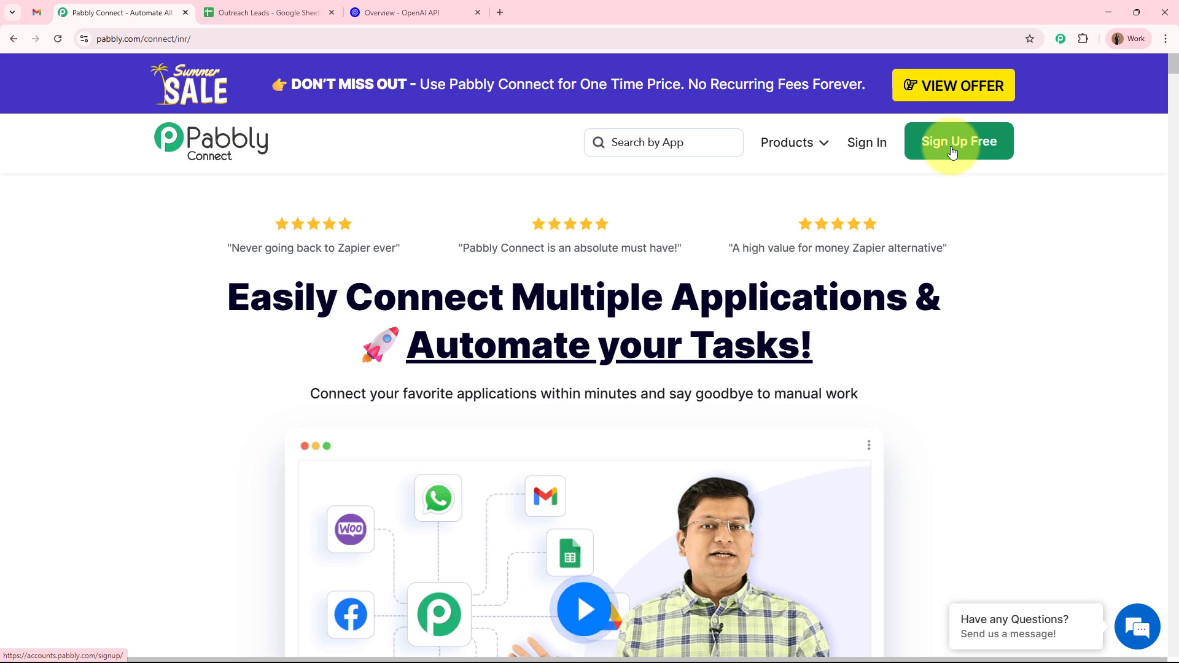
Step: Sign in to Pabbly and access the Pabbly Connect application from the list of all apps
left_click(864, 147)
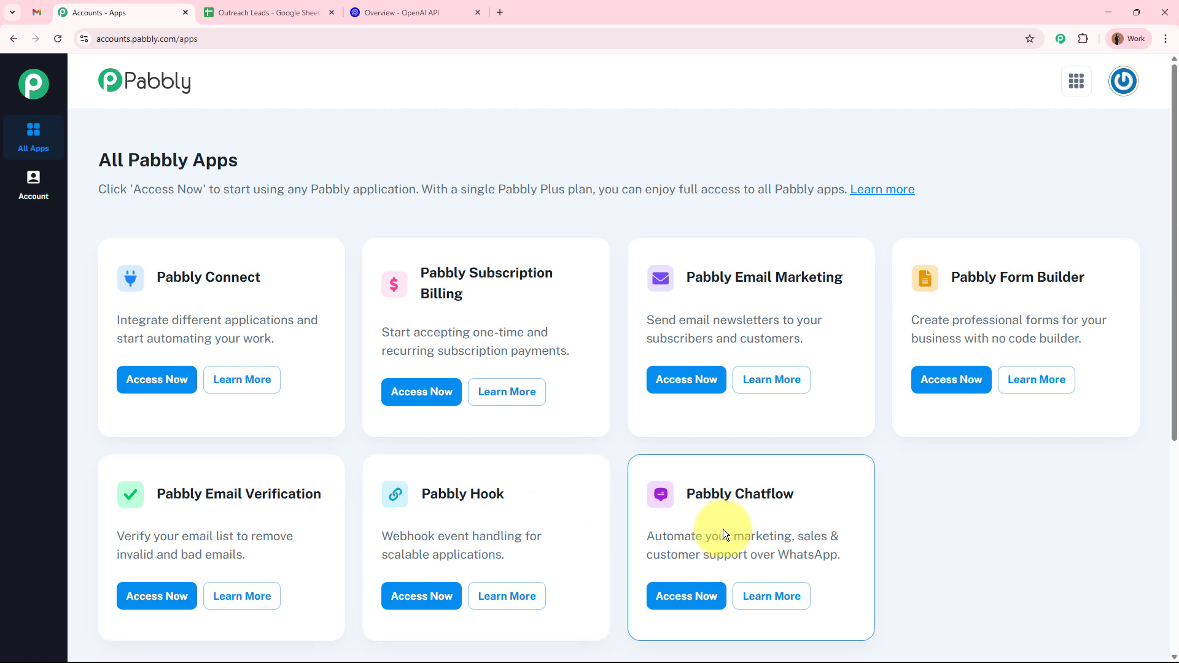
left_click_drag(160, 277, 301, 267)
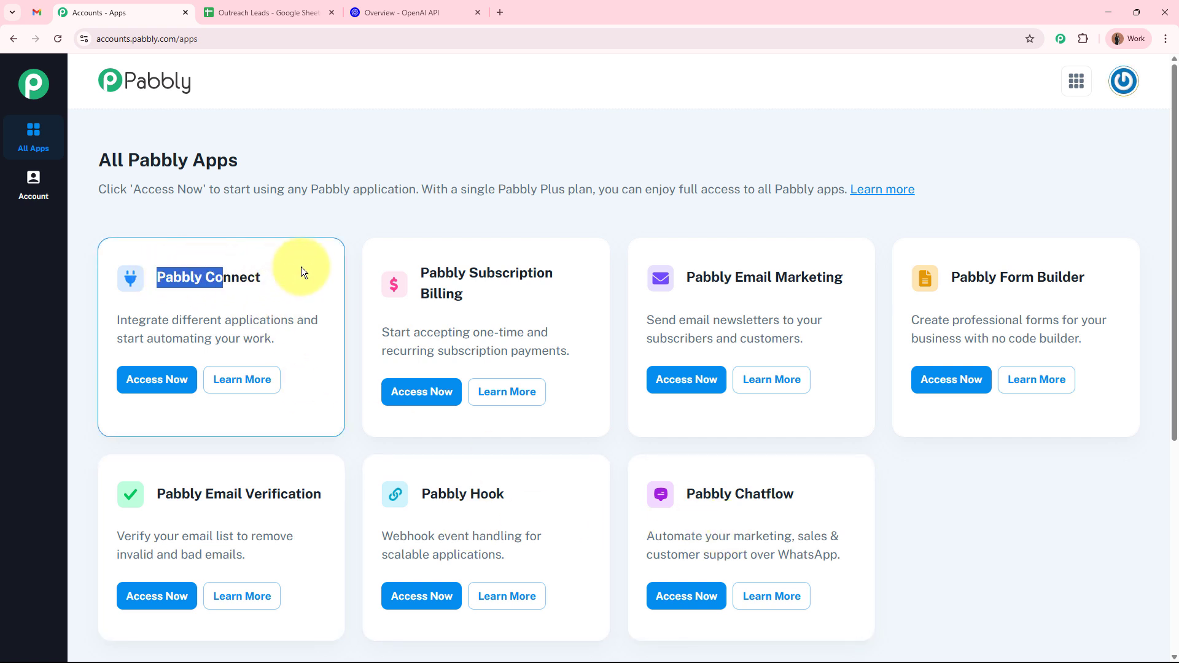
left_click(301, 266)
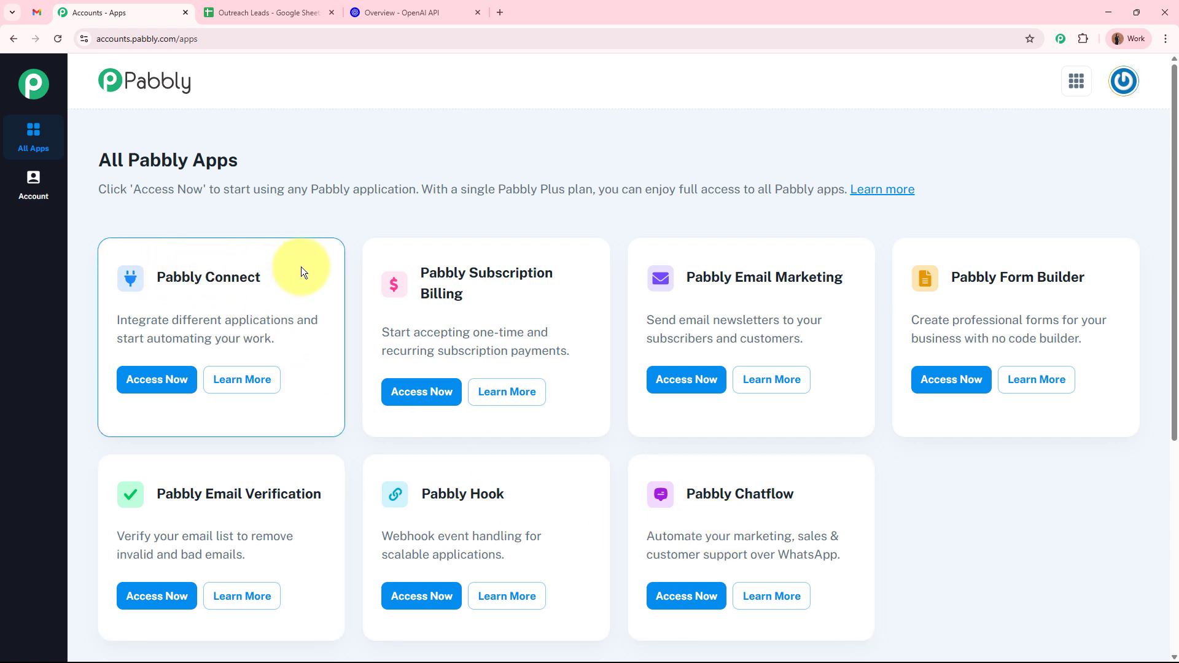
left_click(146, 376)
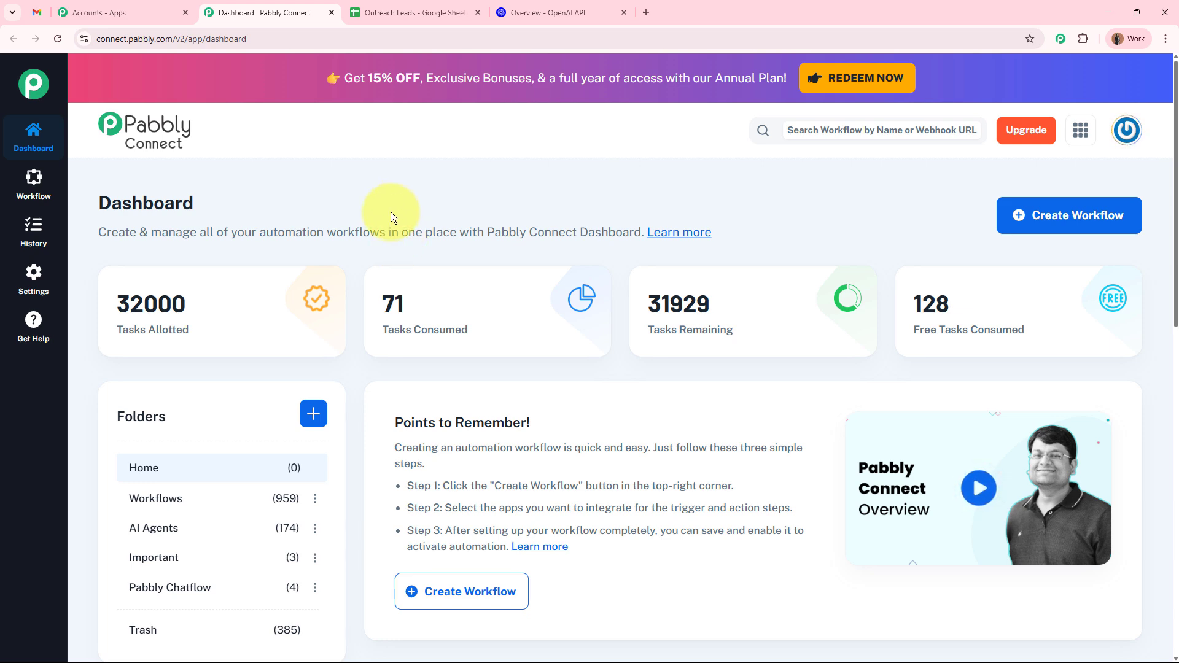
Step: Create a workflow named "AI Agent to Create Cold Email Scripts Automatically" in the AI Agents folder
left_click(1086, 216)
triple_click(512, 319)
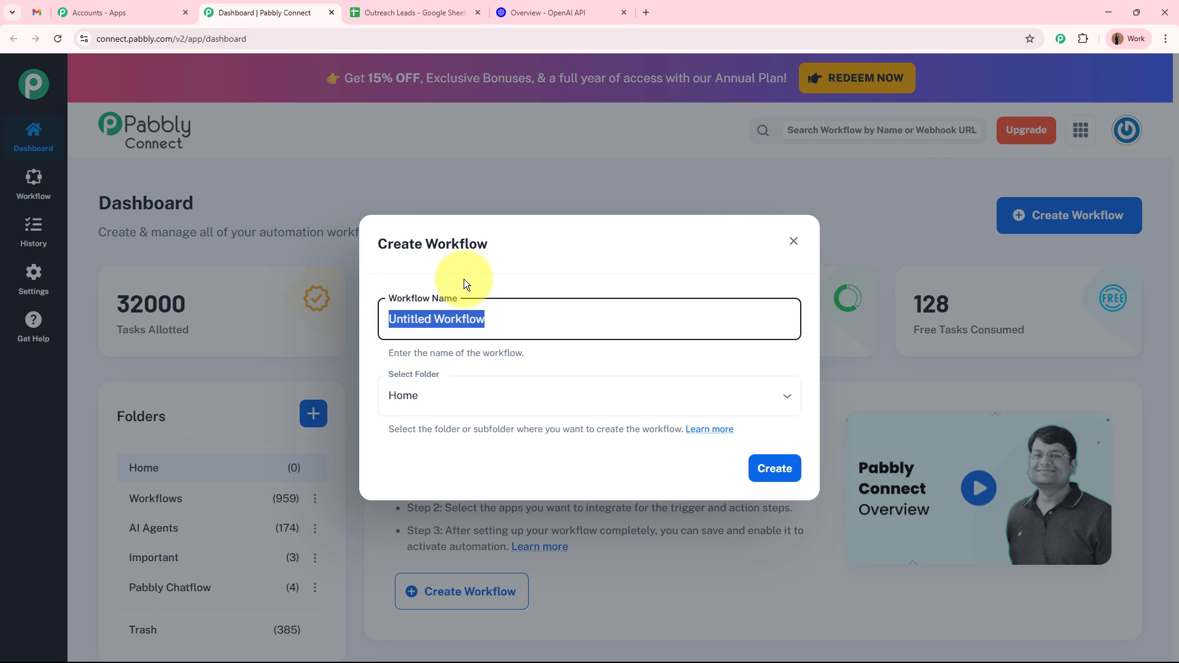
type("AI Agent to Create Cold Email Scripts Automatically")
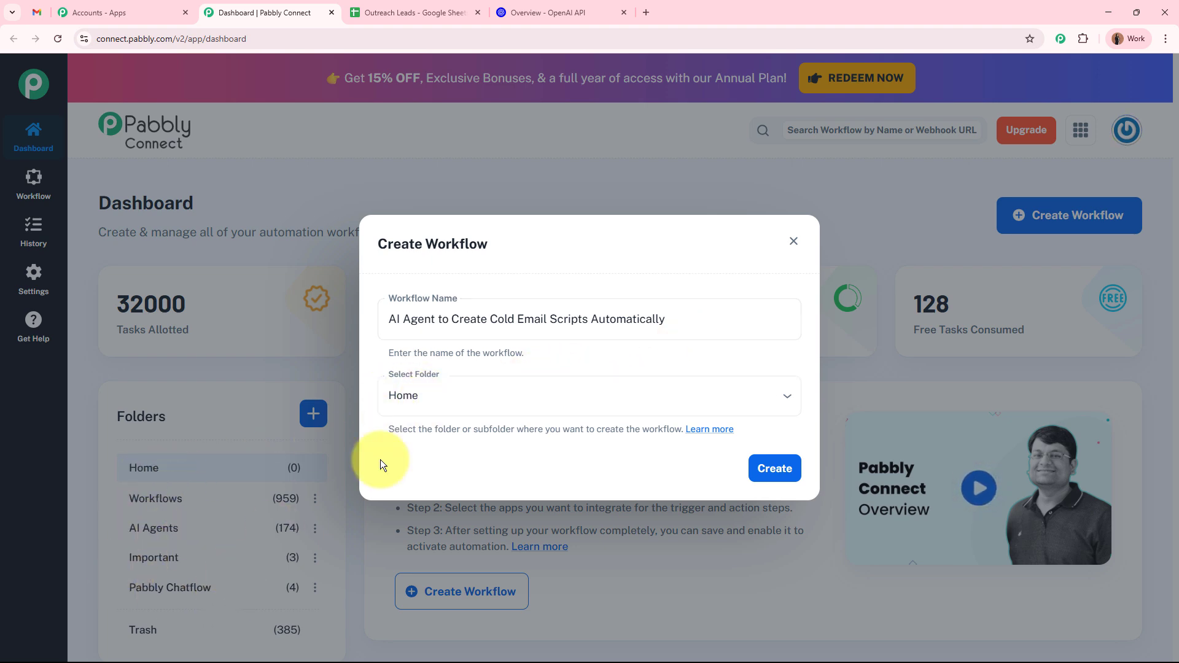
left_click(452, 398)
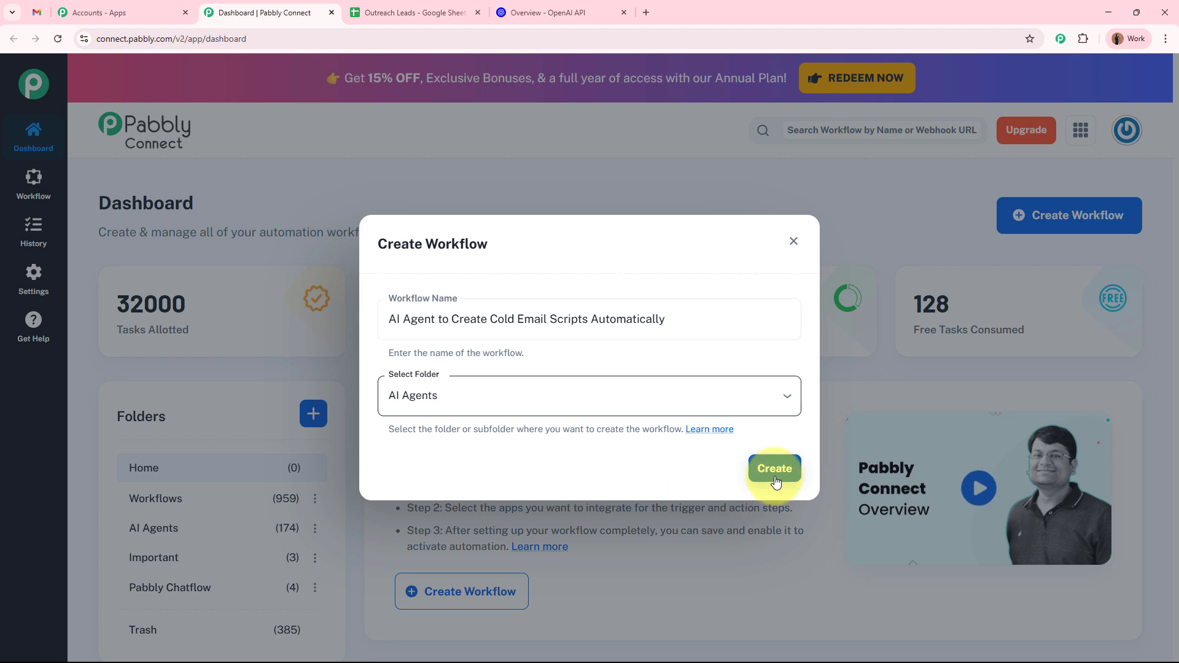
left_click(774, 475)
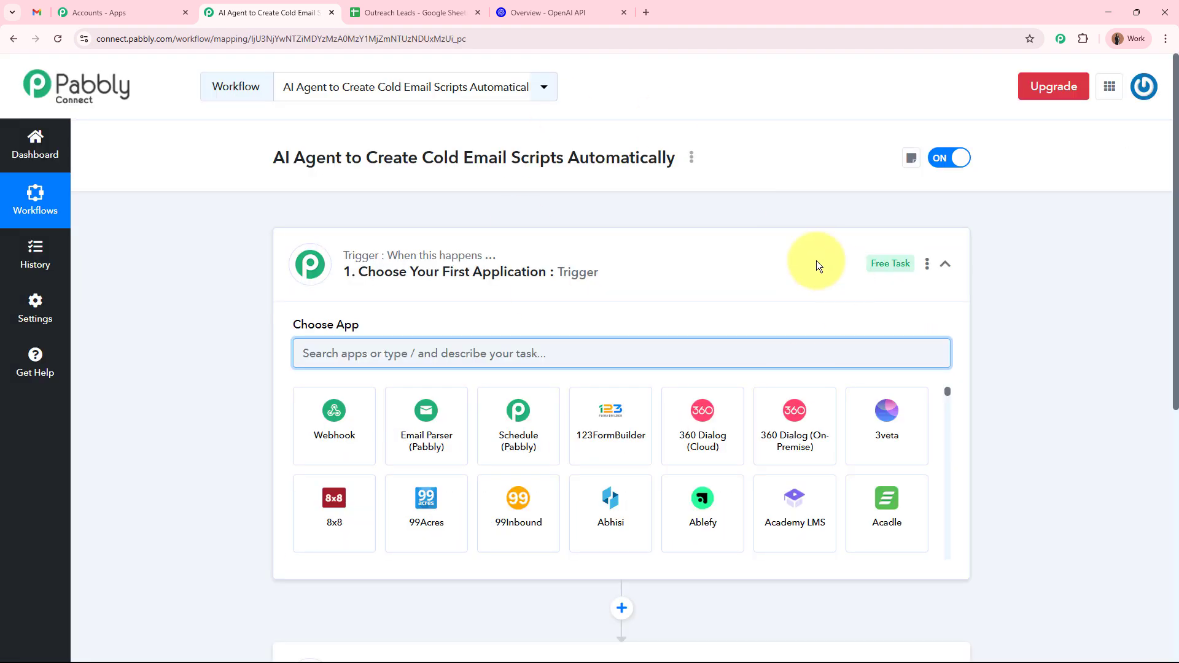
Step: Review the workflow's trigger and action blocks and choose Google Sheets as the trigger application
left_click(717, 266)
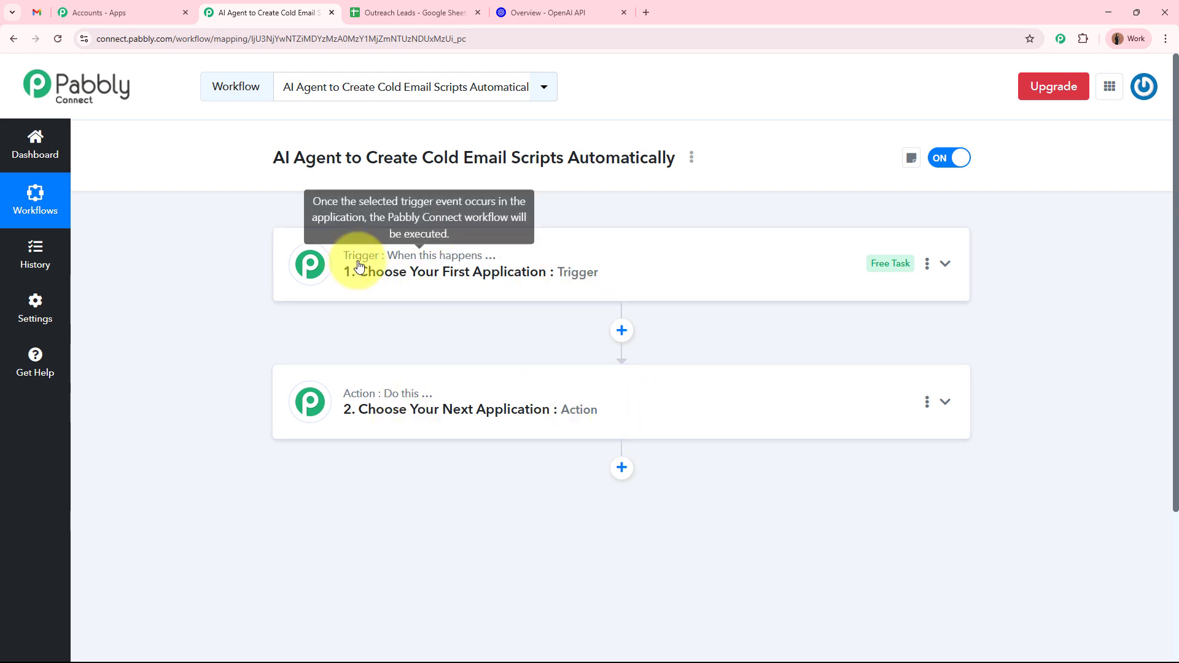
mouse_move(417, 402)
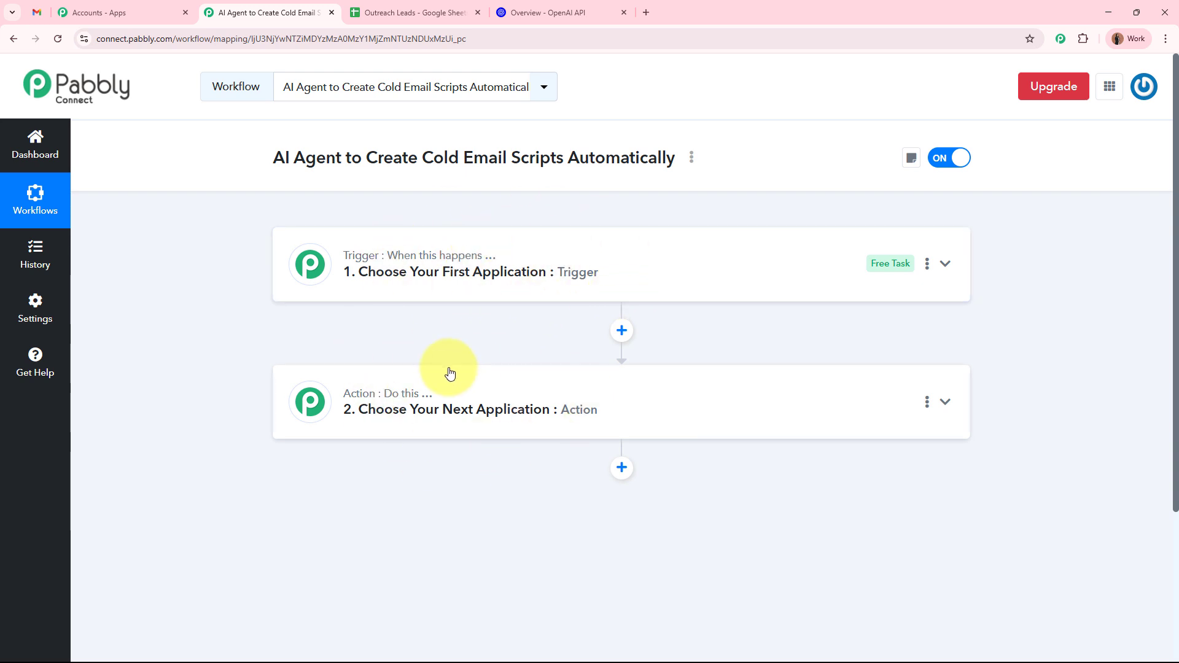
left_click(780, 250)
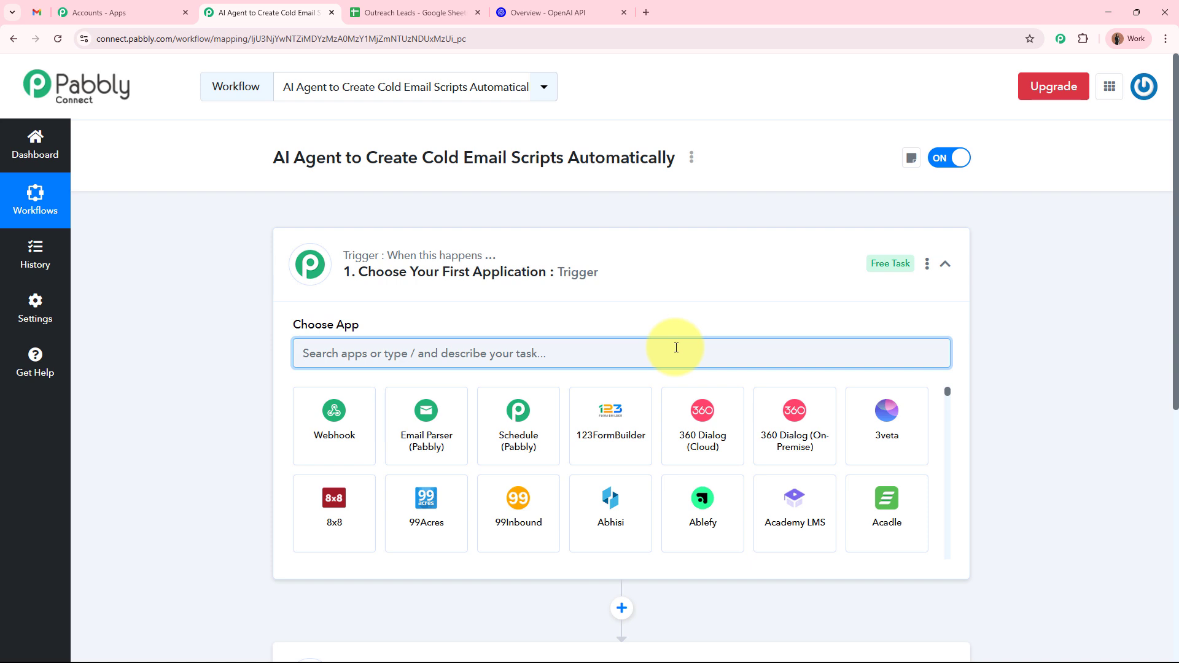
type("Google")
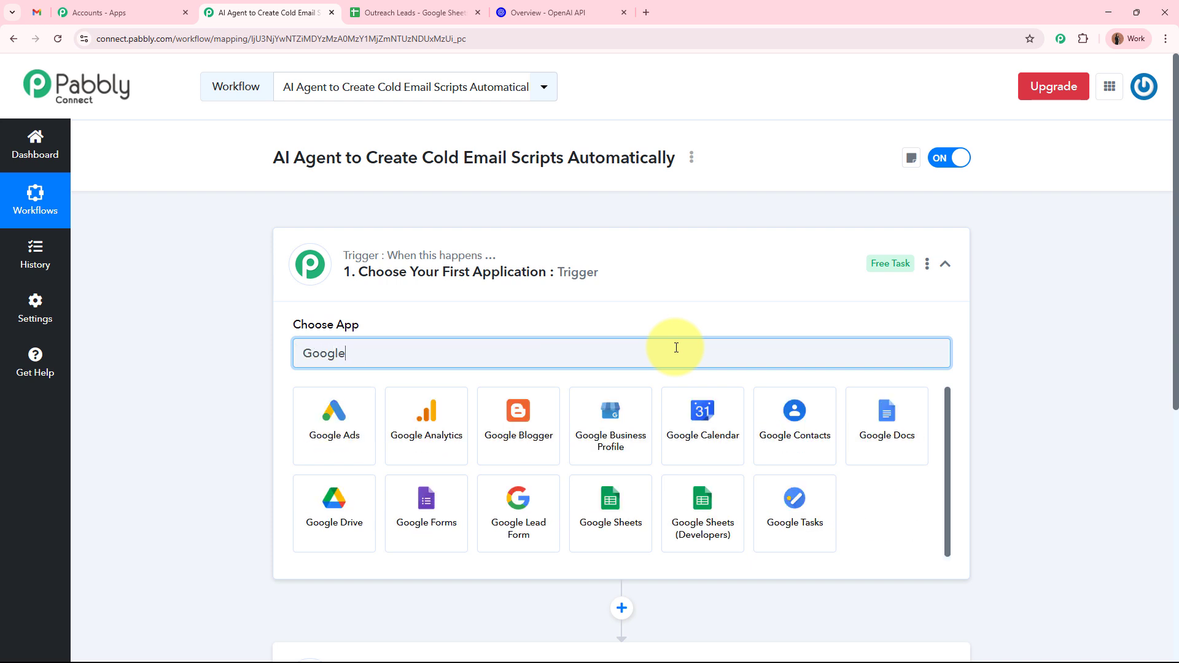
left_click(625, 533)
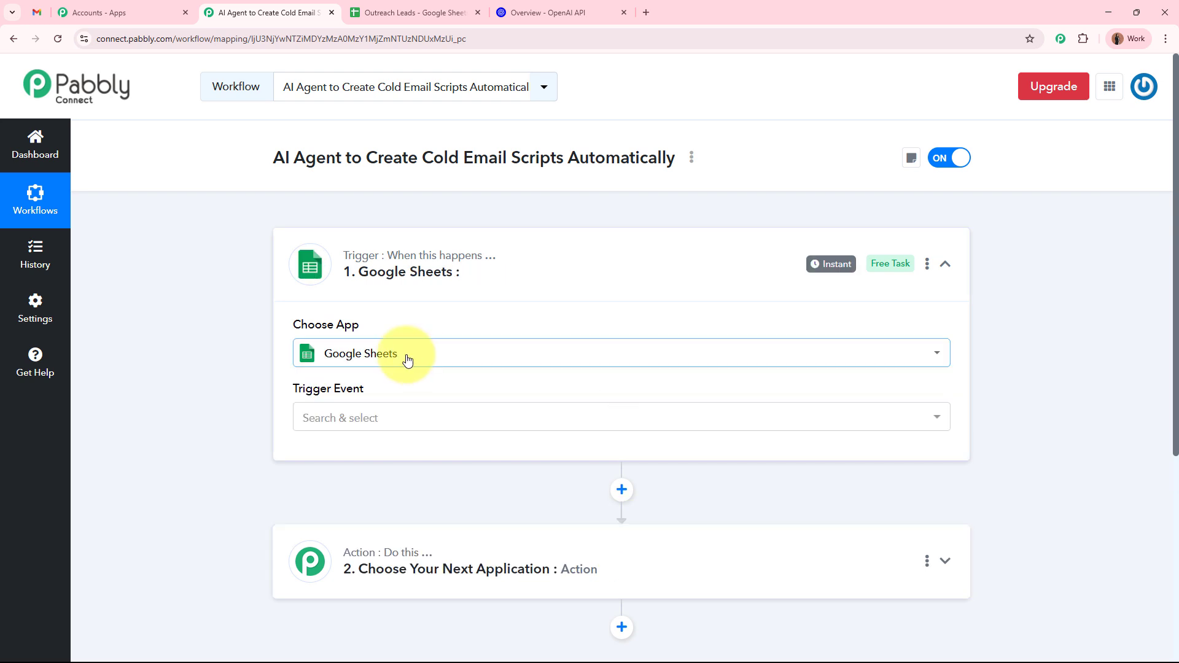
Step: Check the next empty lead row in the Outreach Leads sheet and set the trigger event to New or Updated Spreadsheet Row
left_click(440, 9)
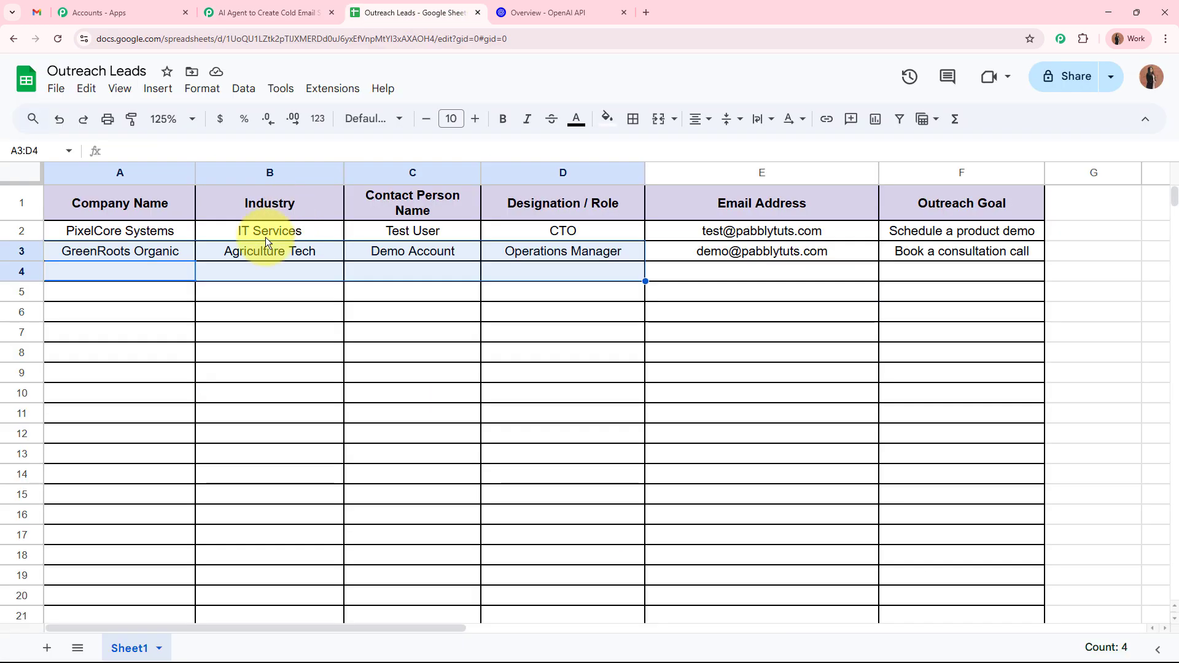
left_click(138, 269)
left_click(270, 12)
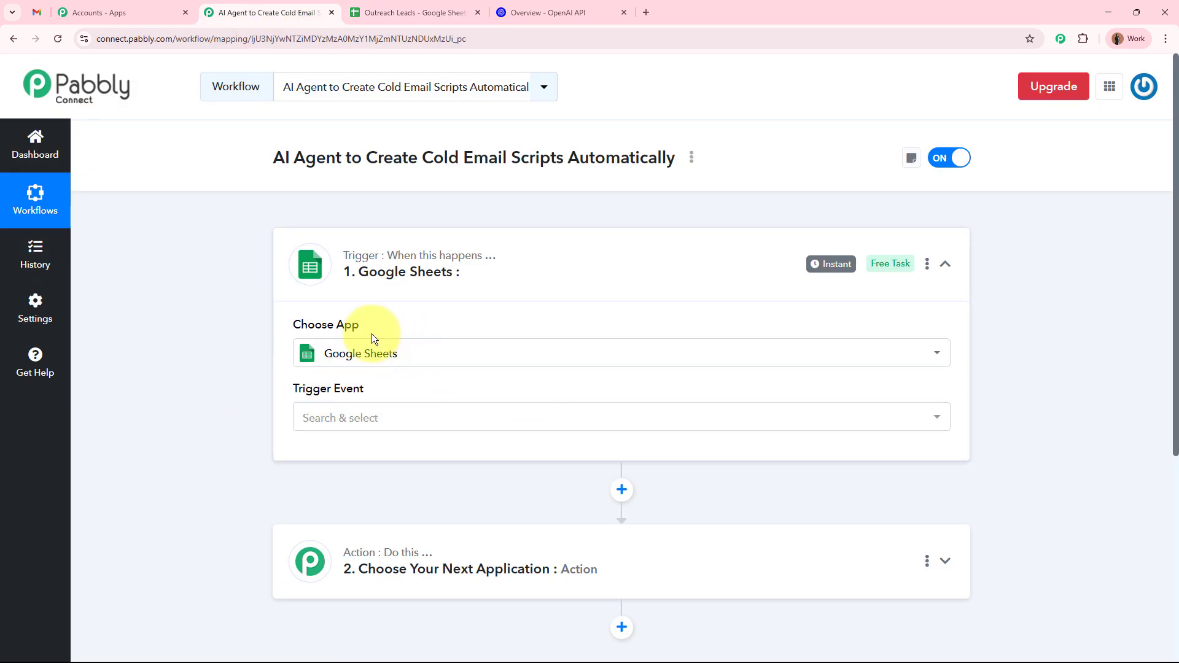
left_click(342, 419)
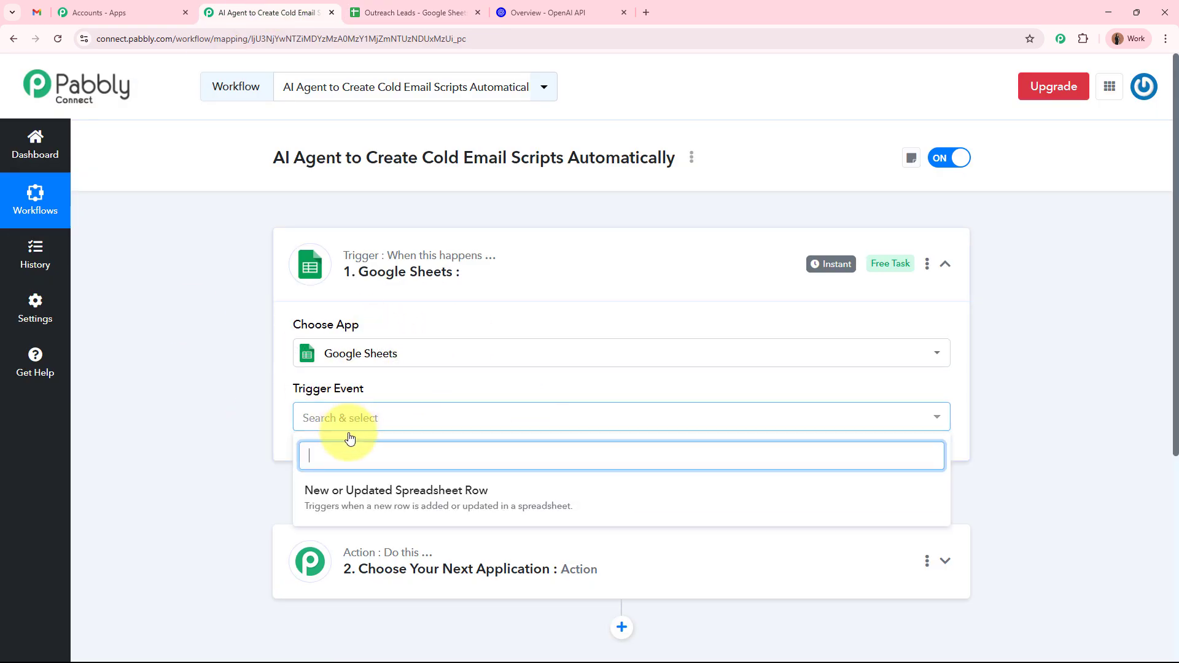
left_click(351, 500)
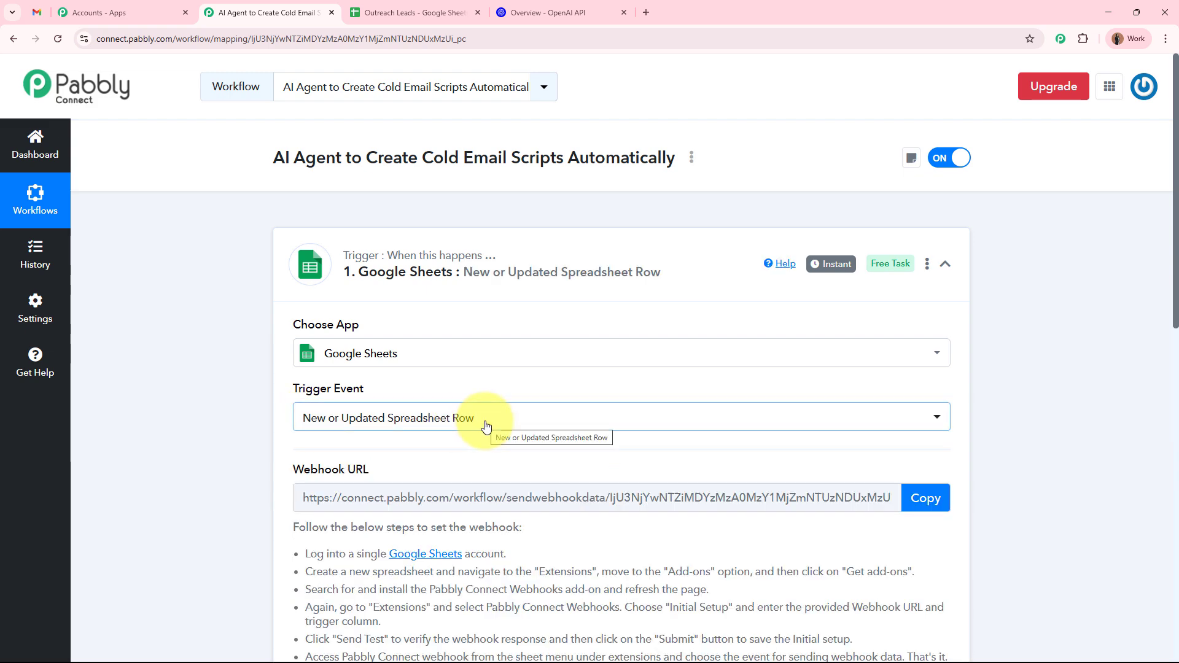
Step: Read the webhook setup instructions for the Google Sheets trigger and copy its webhook URL
scroll(486, 422, "down", 3)
scroll(485, 421, "down", 1)
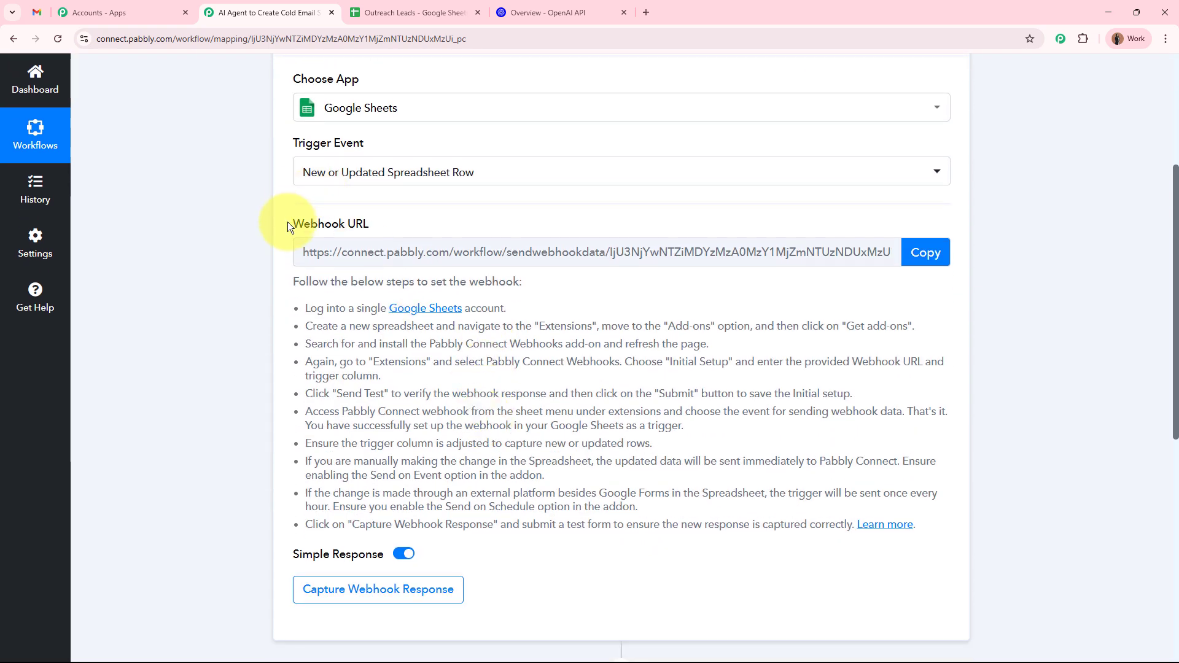
left_click_drag(287, 223, 417, 227)
left_click(191, 307)
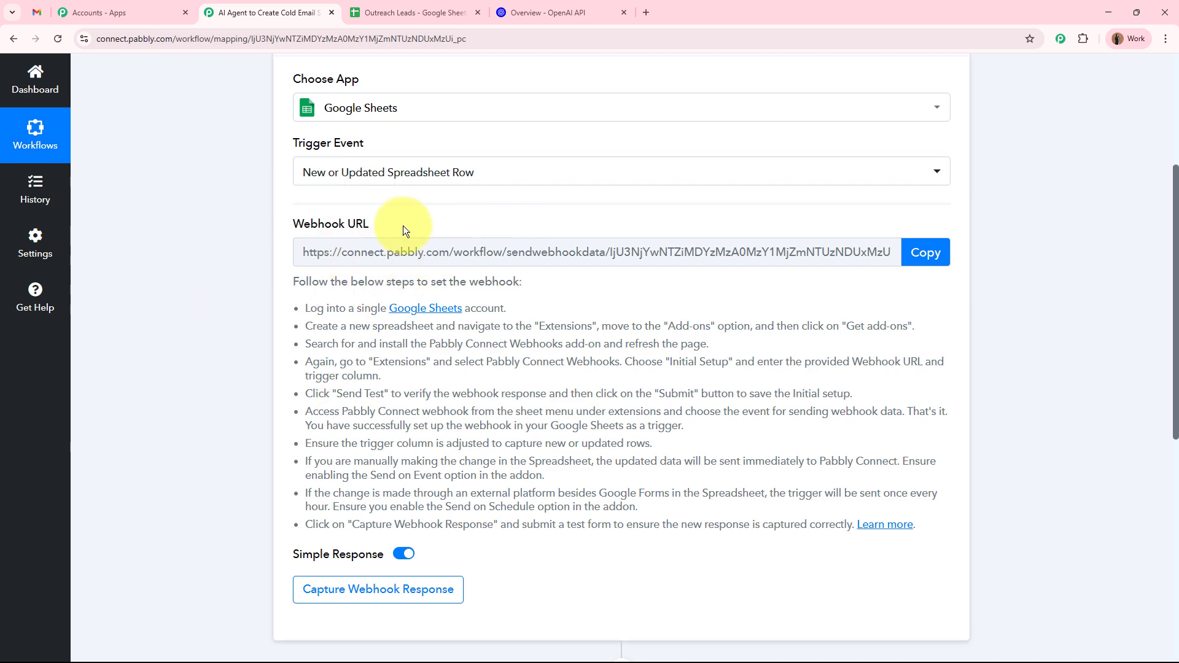
left_click_drag(289, 280, 1051, 505)
left_click(1052, 505)
scroll(1051, 505, "up", 2)
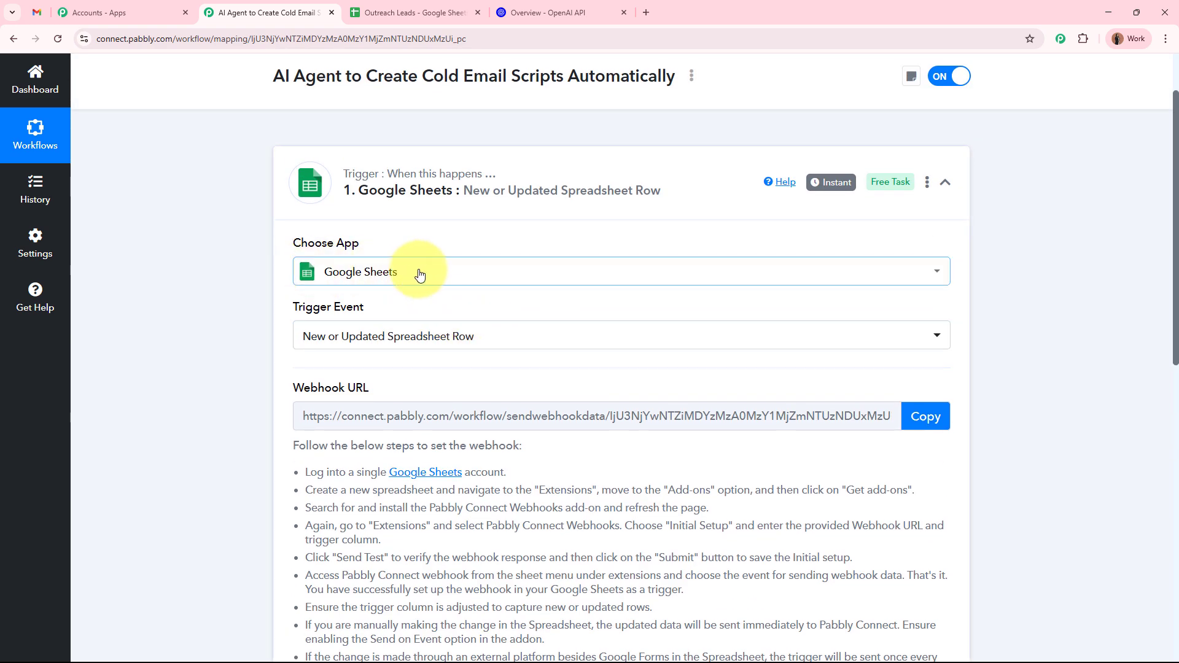
left_click(911, 429)
scroll(1020, 463, "up", 1)
scroll(1020, 462, "up", 1)
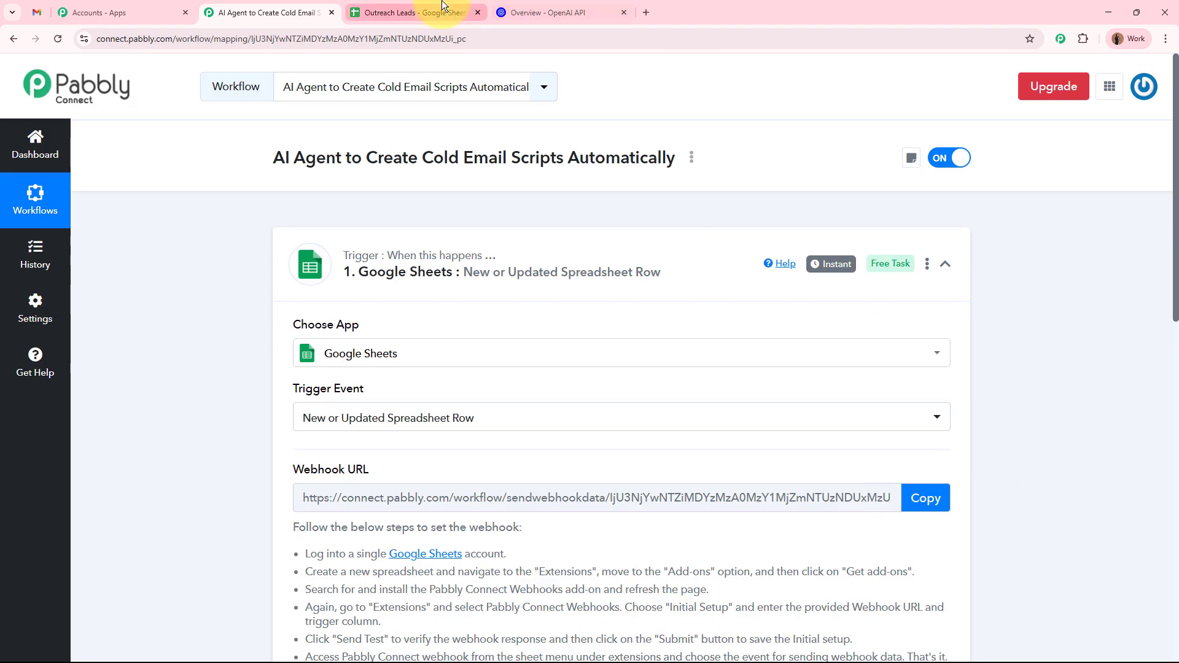
Step: From the Outreach Leads sheet, find Pabbly Connect Webhooks in the Google Workspace Marketplace, view its listing and close the marketplace
left_click(410, 12)
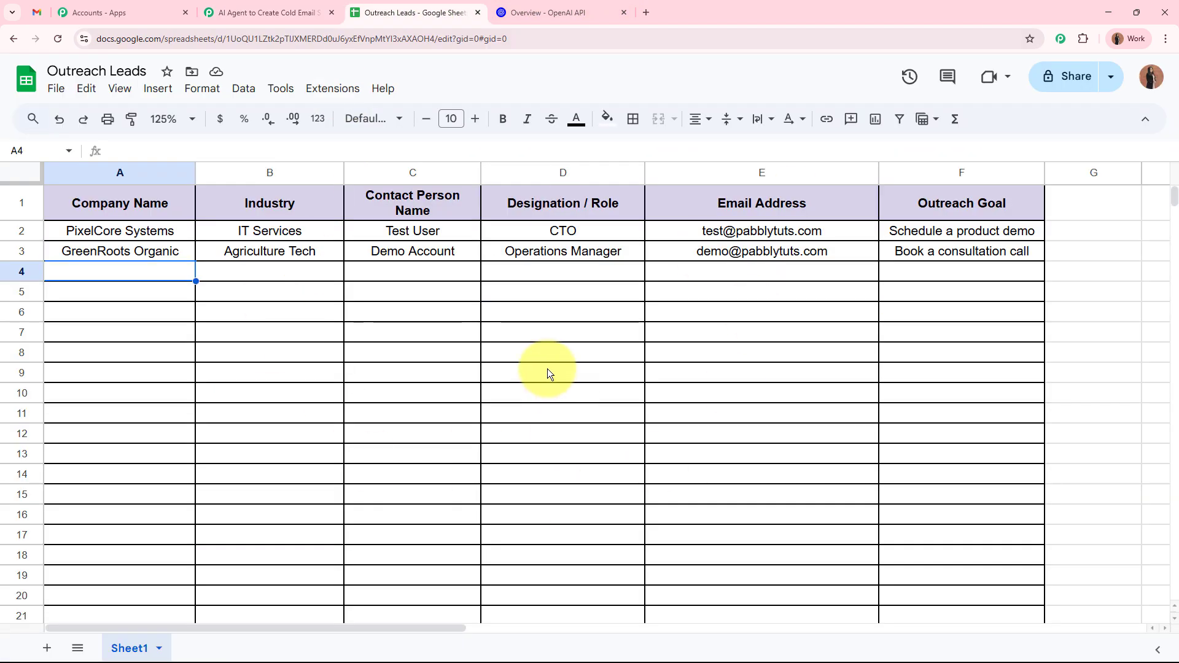
left_click(331, 88)
mouse_move(344, 117)
left_click(572, 122)
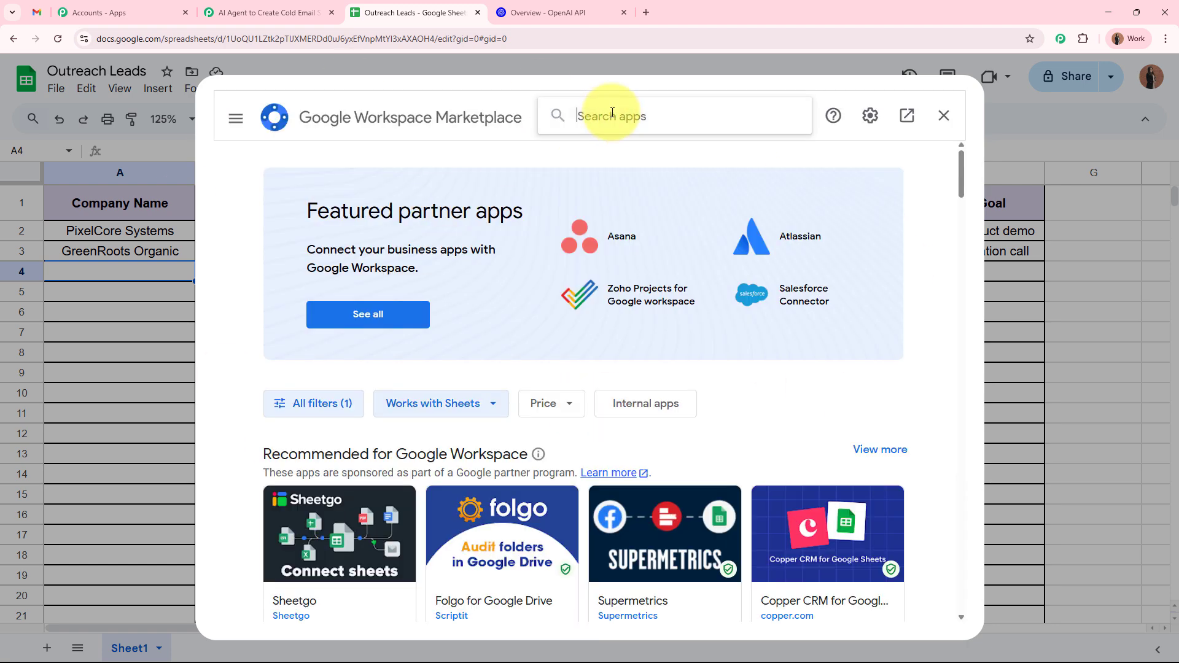
left_click(612, 112)
type("Pabb")
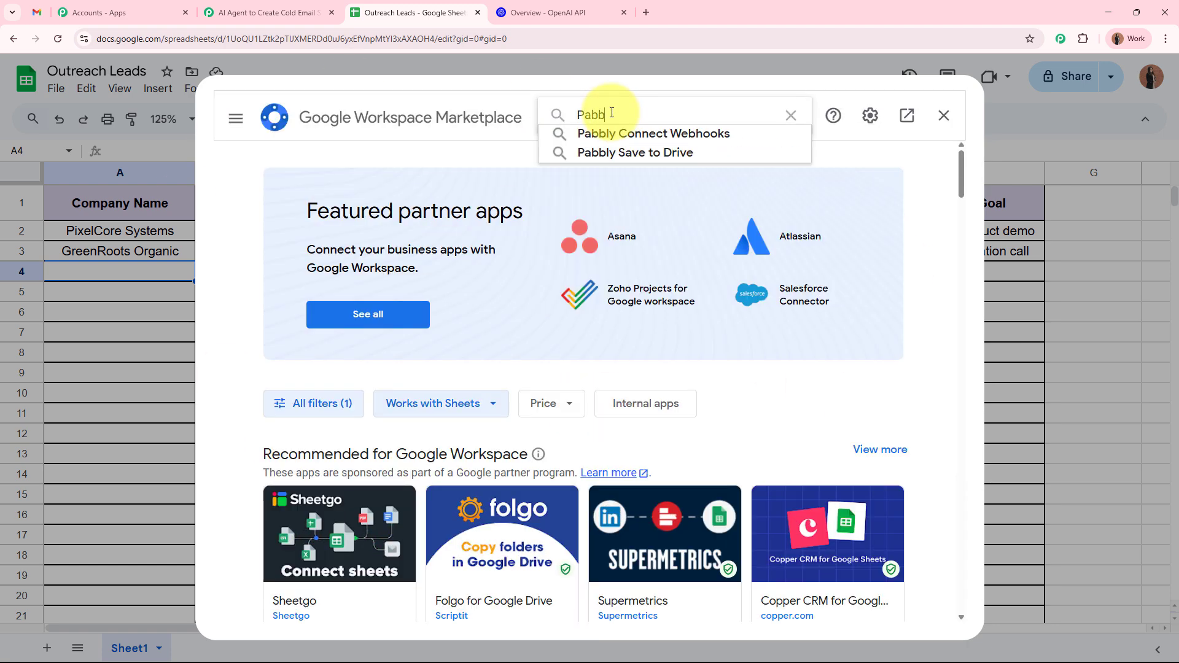
left_click(610, 138)
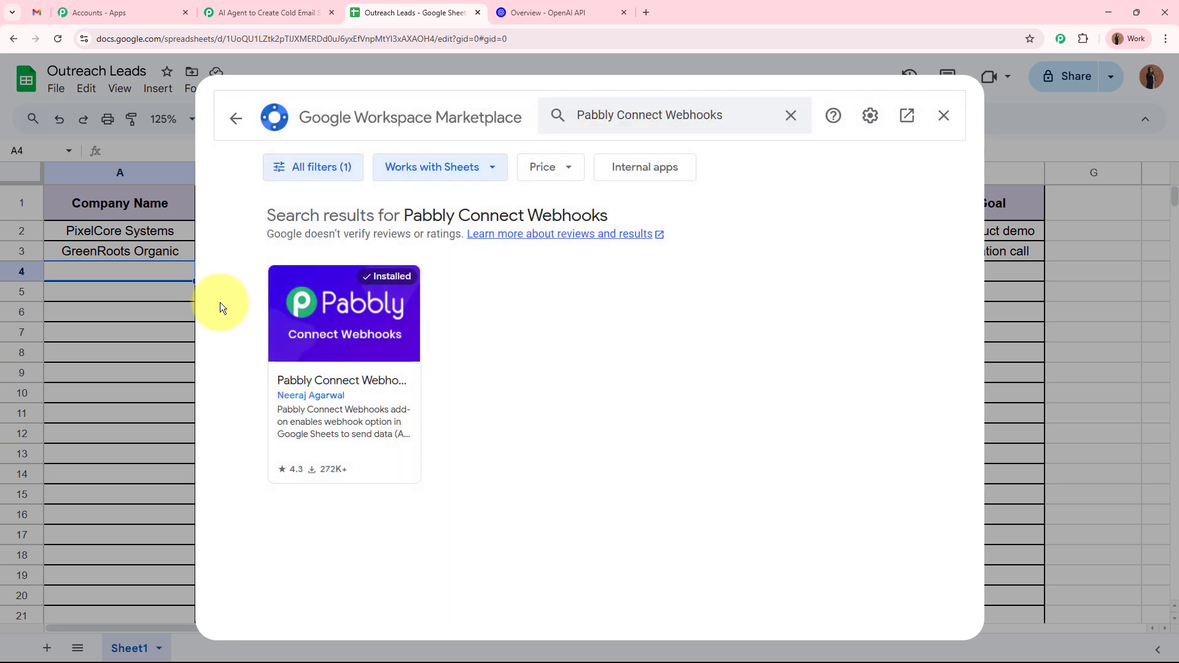
left_click(376, 330)
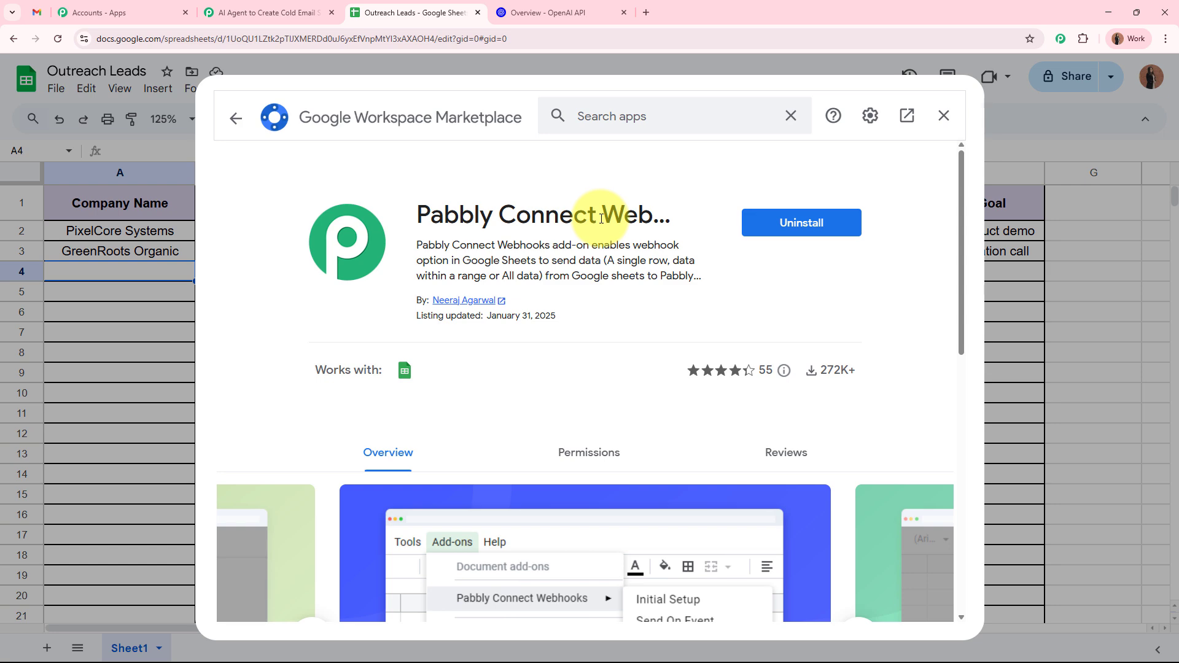
left_click(944, 115)
Step: Reload the Outreach Leads sheet and paste the copied webhook URL into the Pabbly Connect Webhooks initial setup
left_click(64, 35)
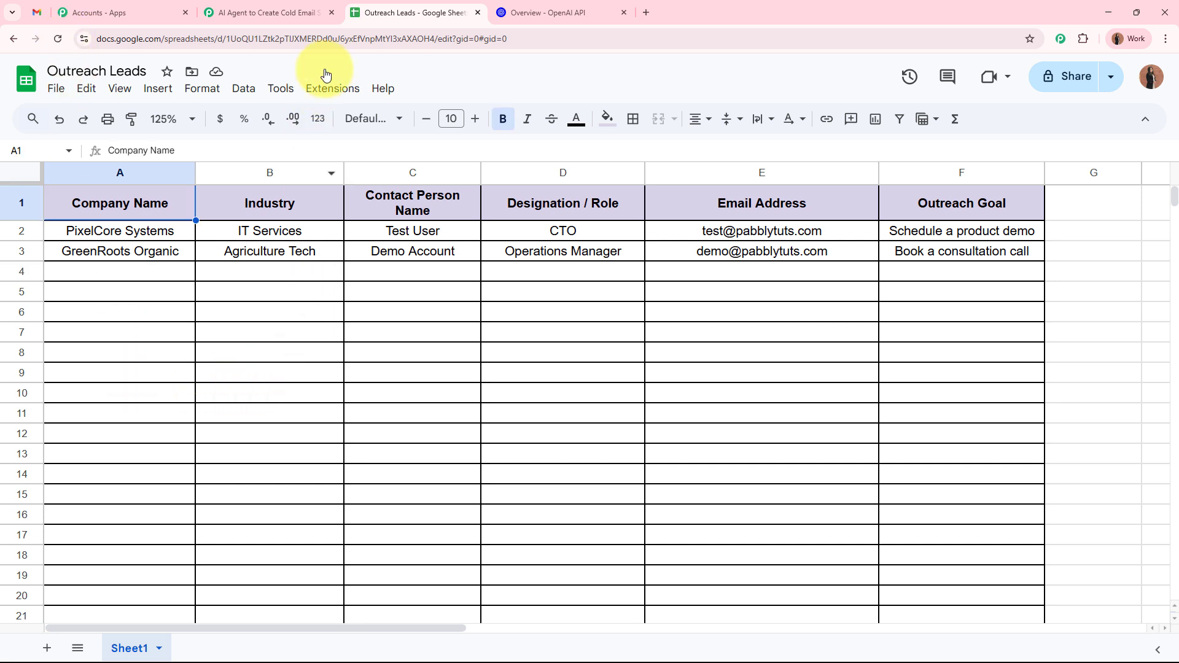
left_click(326, 89)
mouse_move(434, 265)
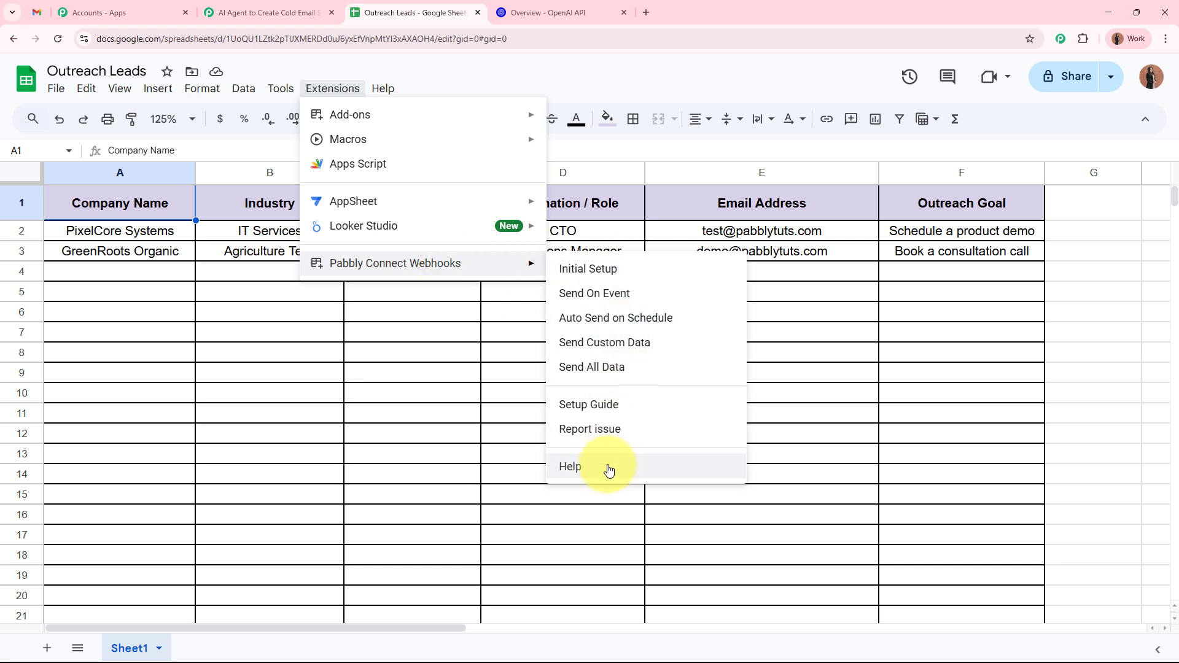
left_click(642, 270)
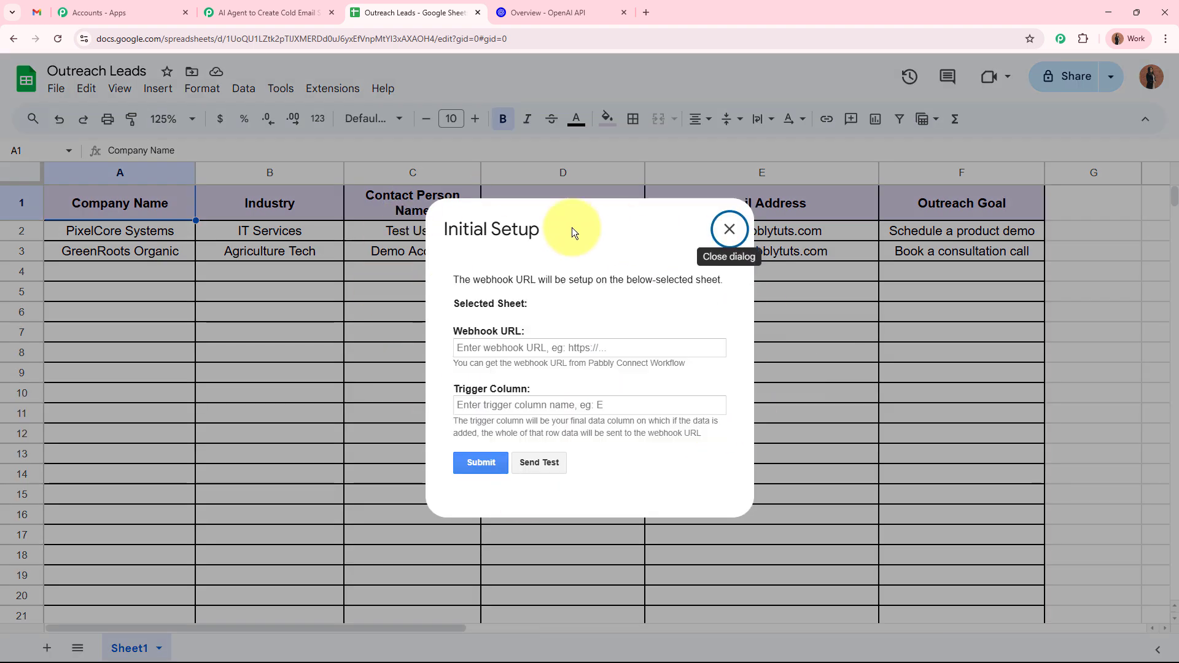
left_click_drag(451, 327, 512, 332)
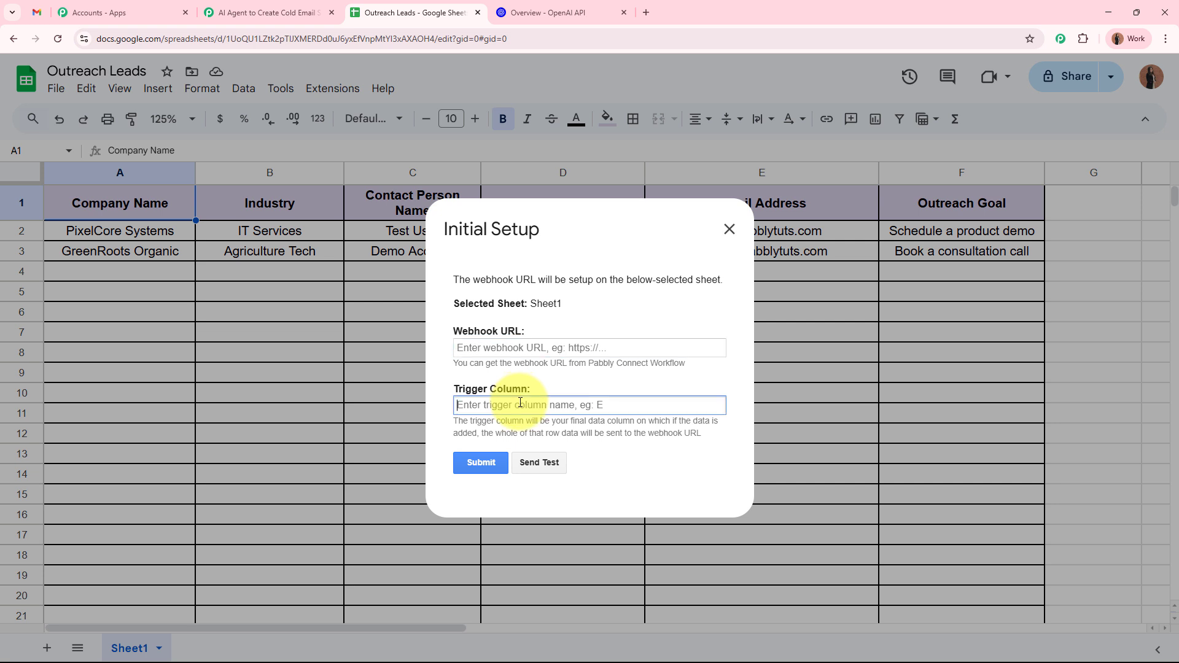
left_click(528, 347)
key("ctrl+v")
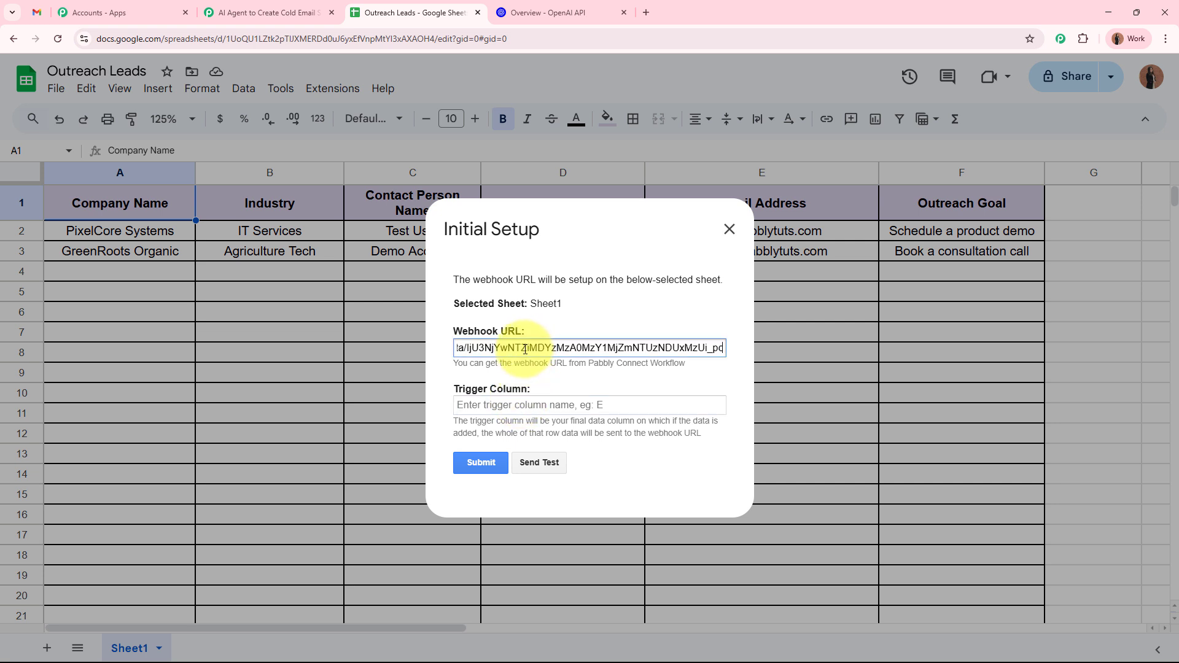
Step: Set the trigger column to F in the webhook's initial setup, then submit and close it
left_click_drag(594, 363, 665, 368)
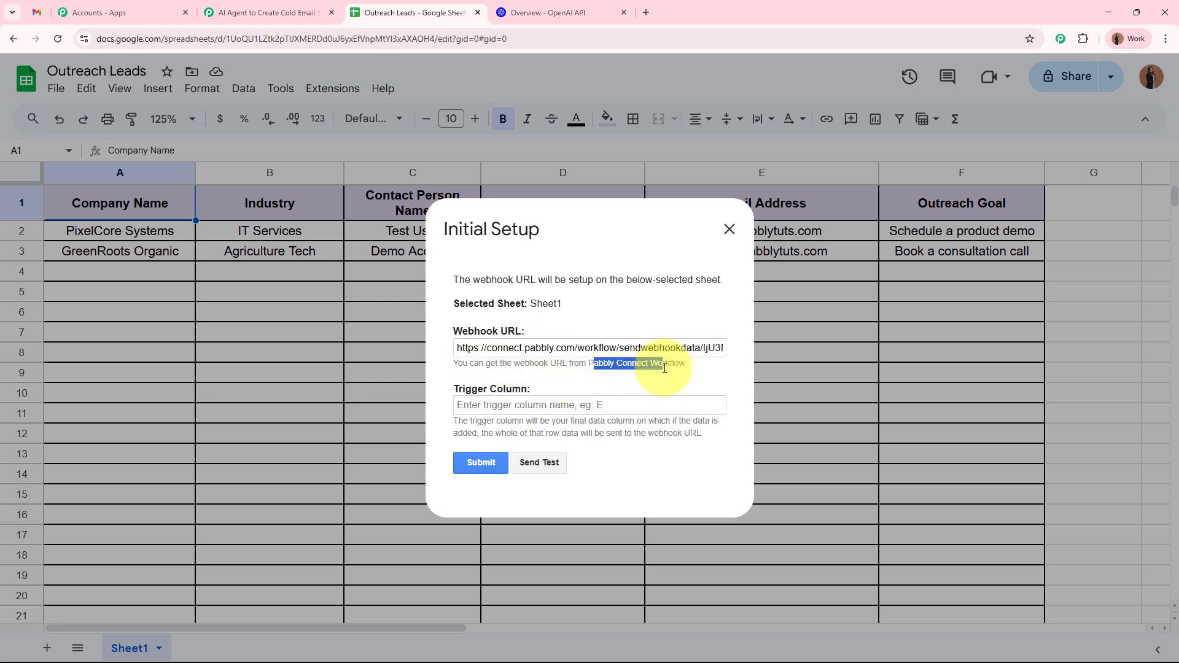
triple_click(463, 388)
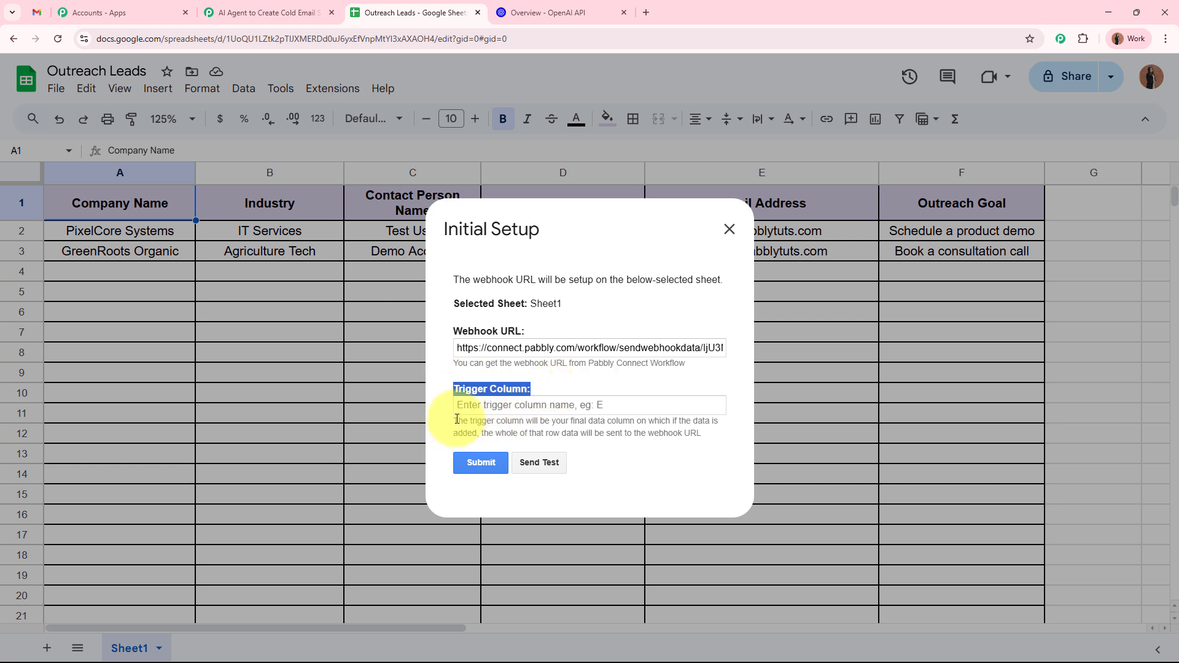
left_click_drag(457, 420, 643, 465)
left_click(639, 460)
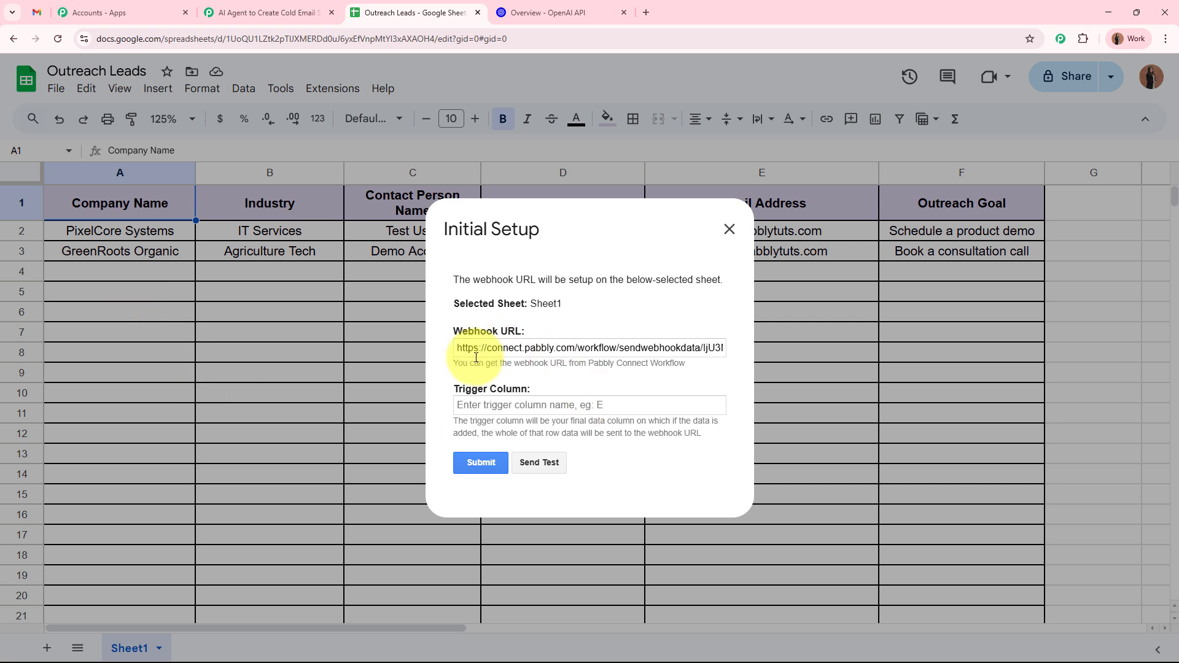
left_click(537, 408)
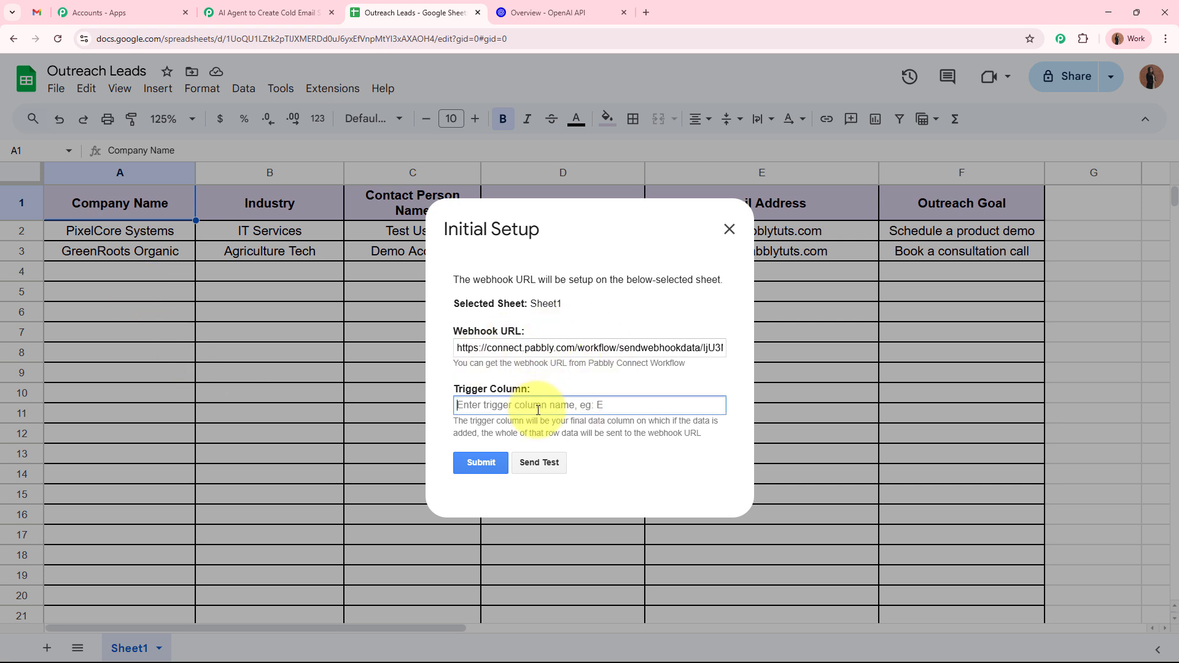
type("F")
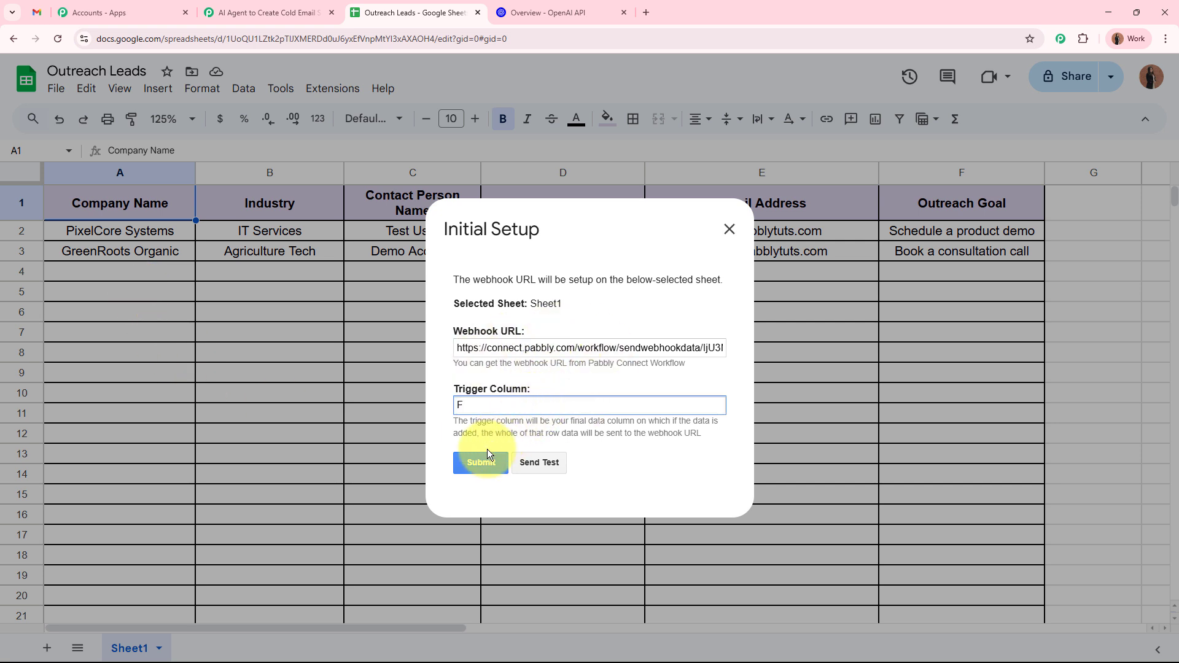
left_click(481, 464)
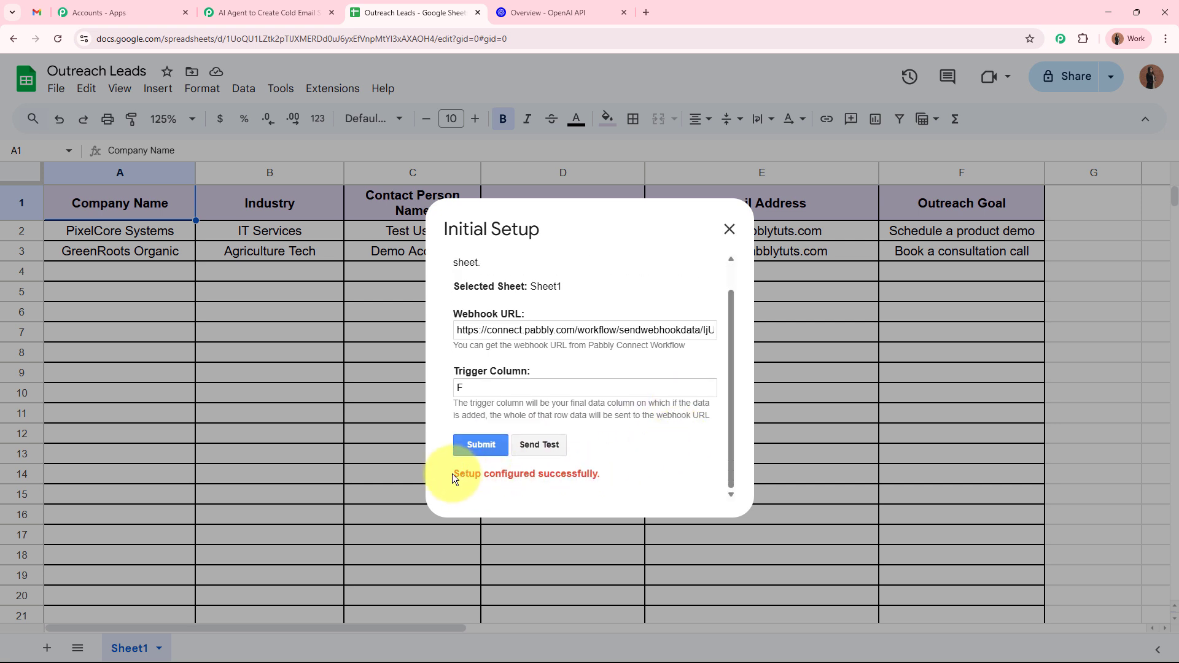
left_click_drag(452, 474, 632, 470)
left_click(729, 230)
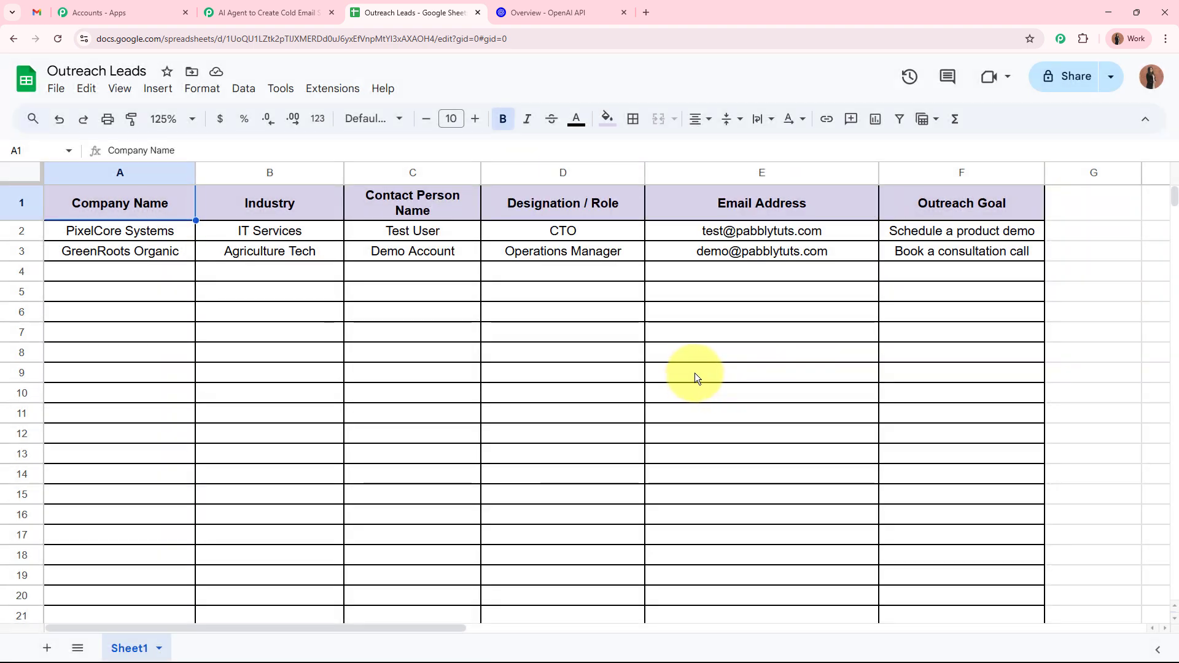
Step: Enable Send On Event for Pabbly Connect Webhooks in the Outreach Leads sheet and verify the setting
left_click(324, 90)
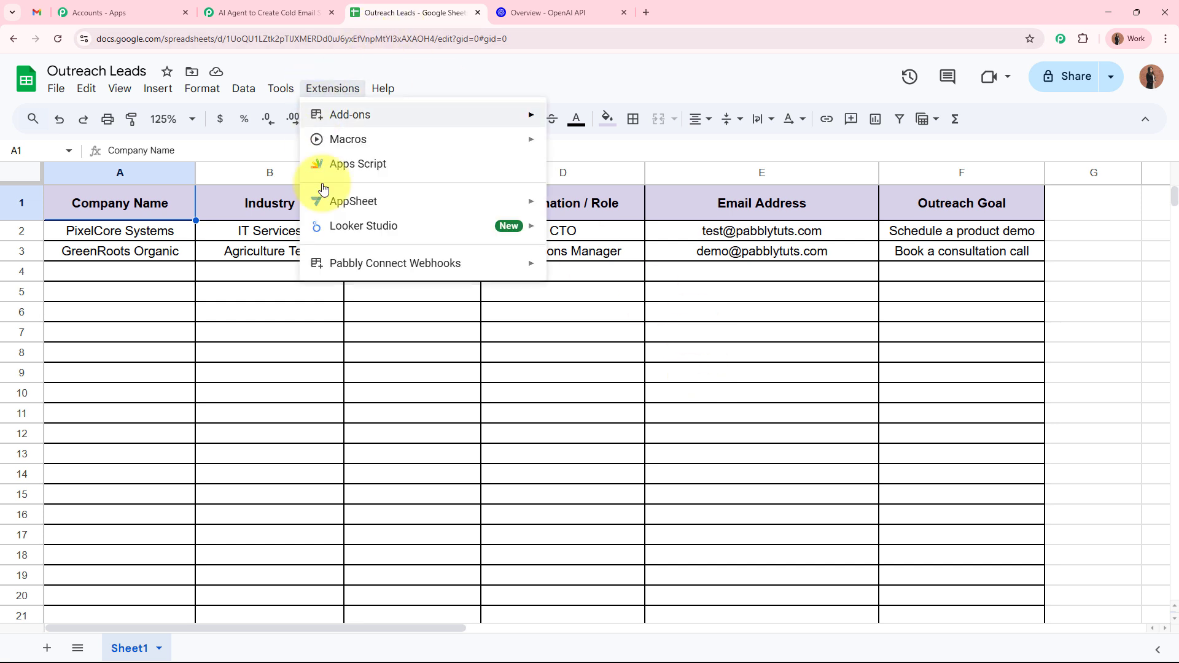
mouse_move(347, 263)
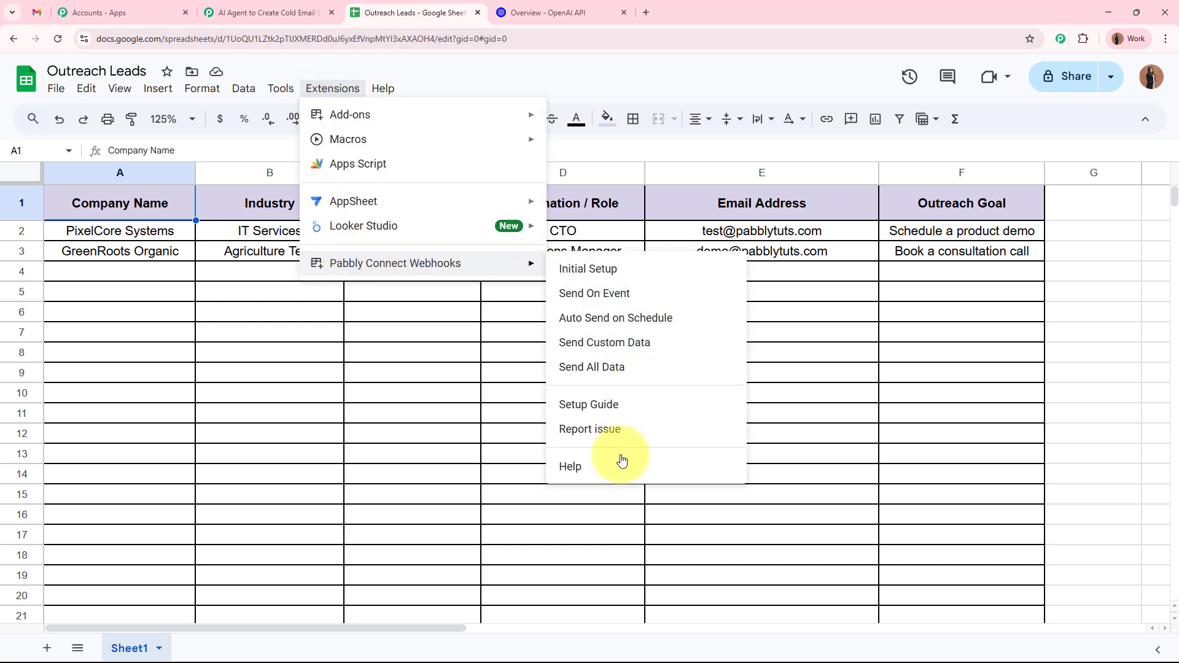
left_click(611, 295)
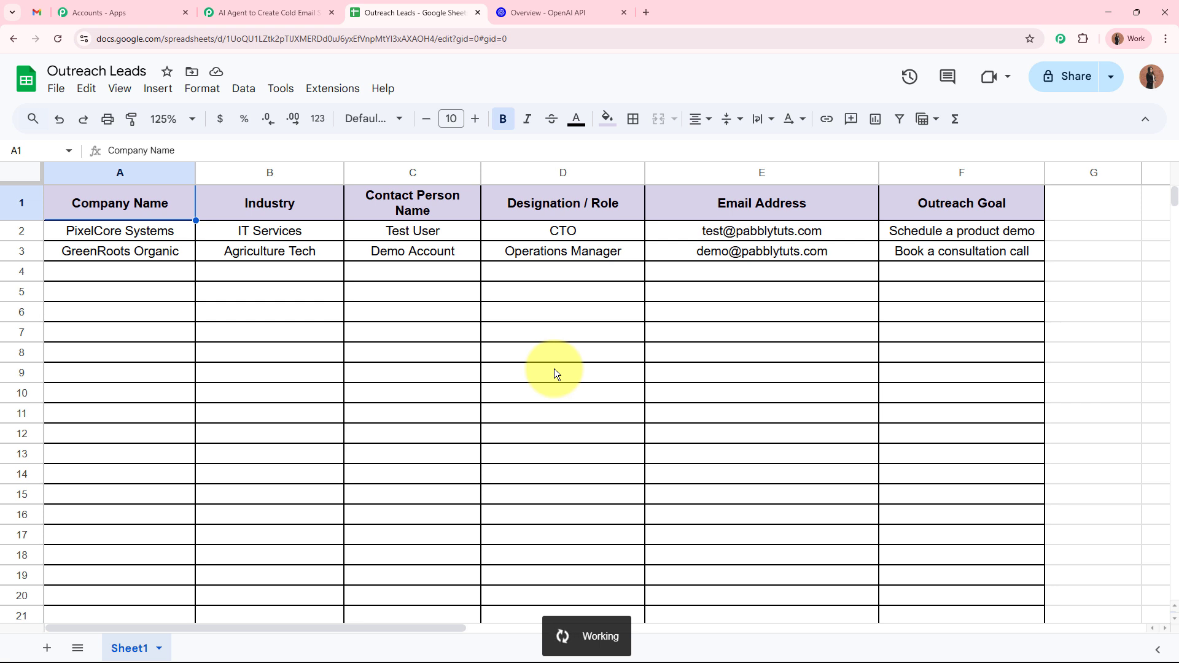
left_click_drag(182, 274, 932, 279)
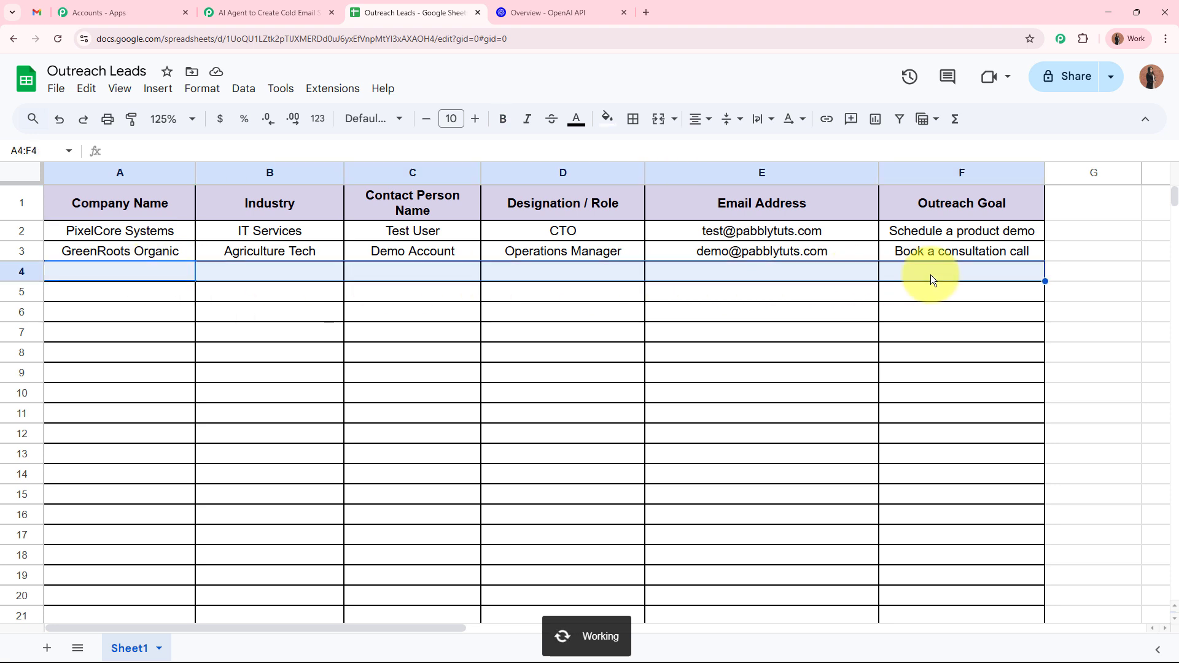
left_click(270, 11)
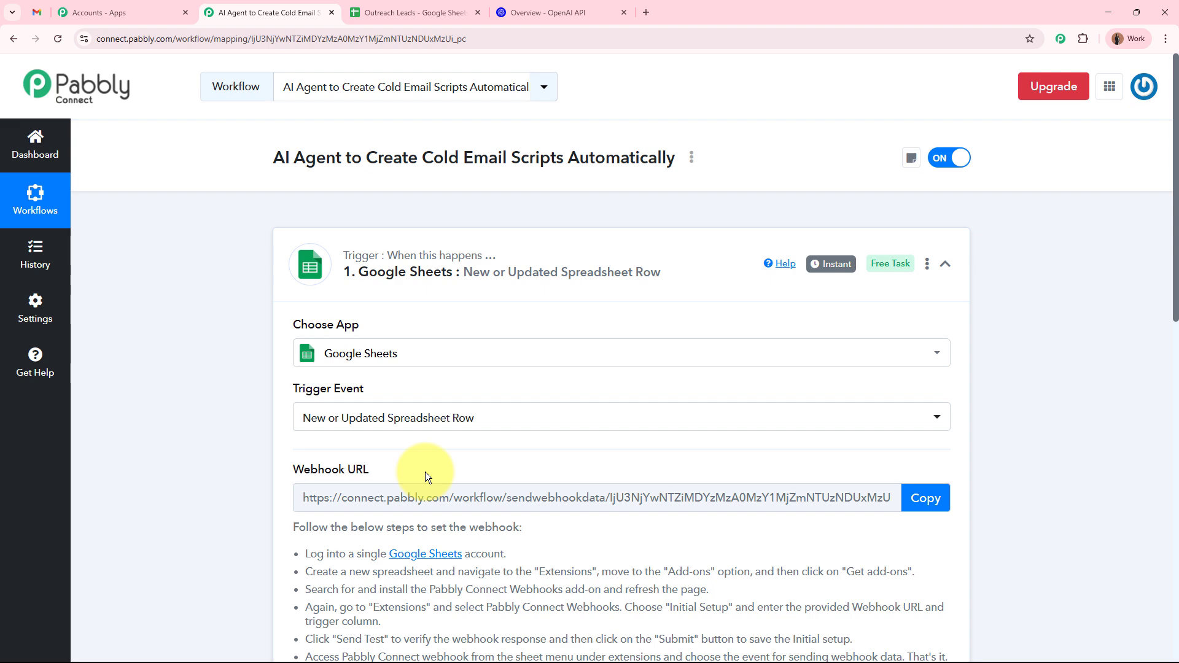
left_click(400, 13)
left_click(124, 272)
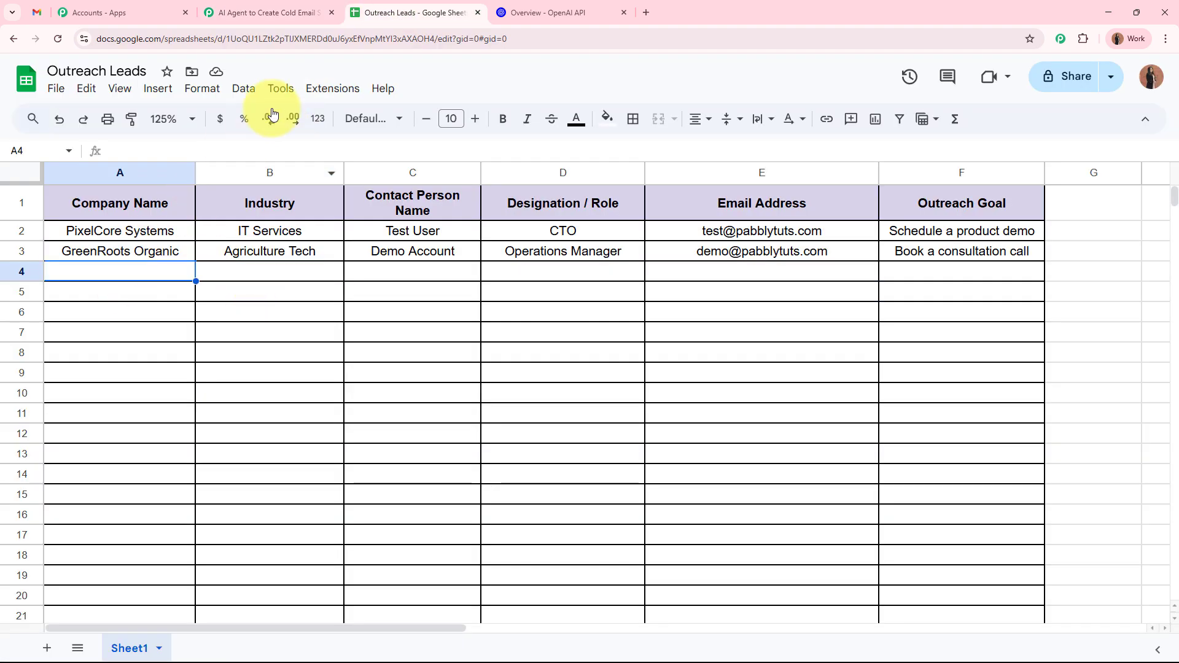
left_click(333, 88)
mouse_move(326, 262)
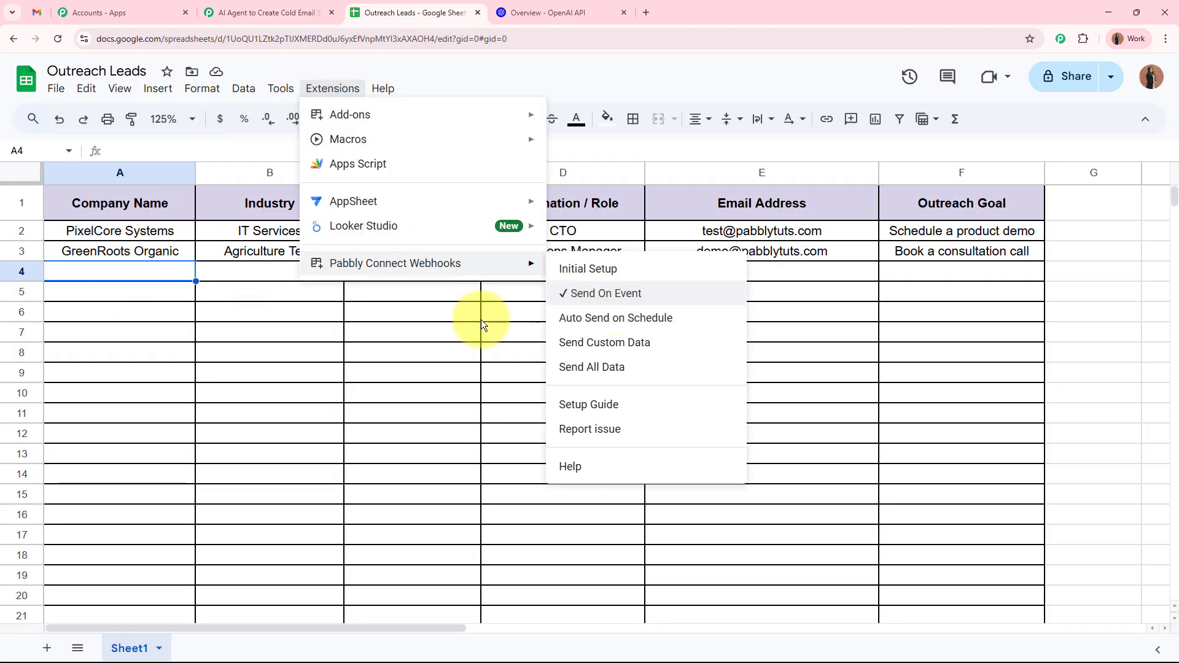
left_click(464, 329)
left_click(98, 273)
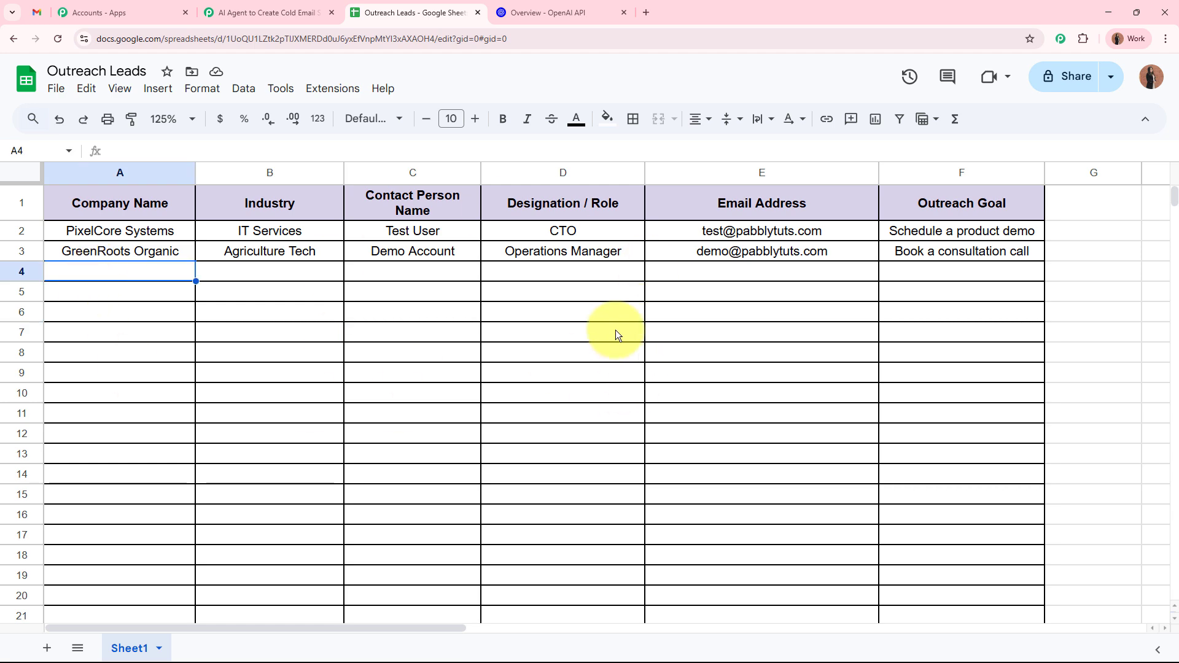
Step: Check the webhook response capture in the workflow's Google Sheets trigger and the empty row 4 in the Outreach Leads sheet
left_click(258, 5)
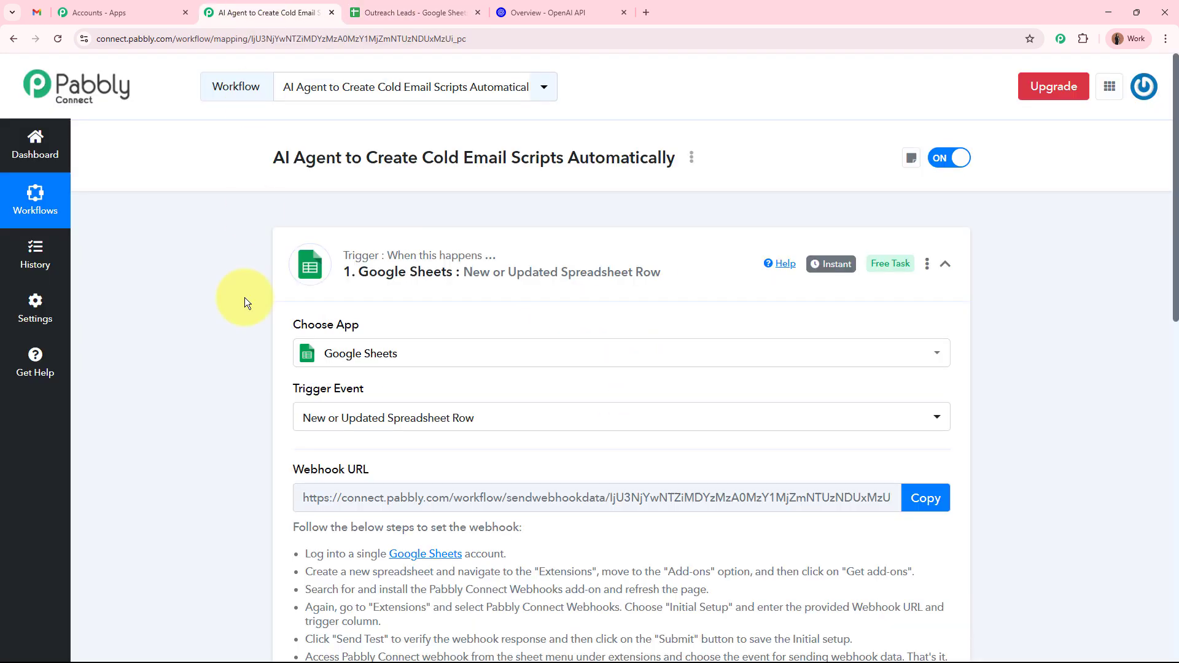
scroll(242, 387, "down", 8)
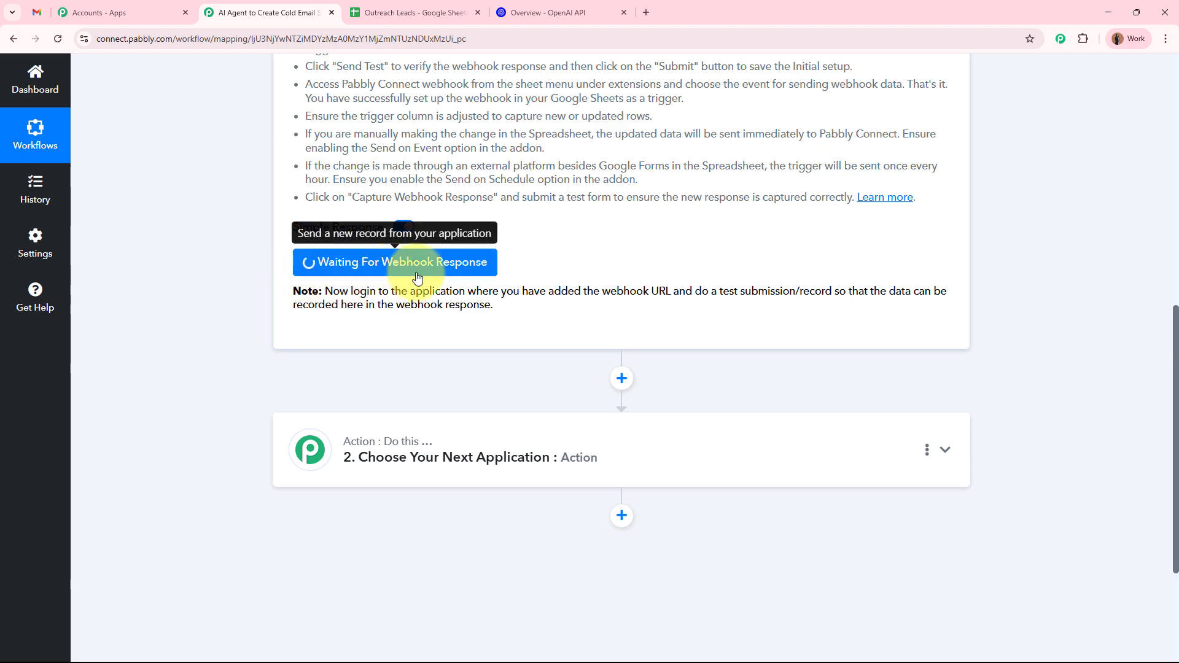
scroll(754, 282, "up", 8)
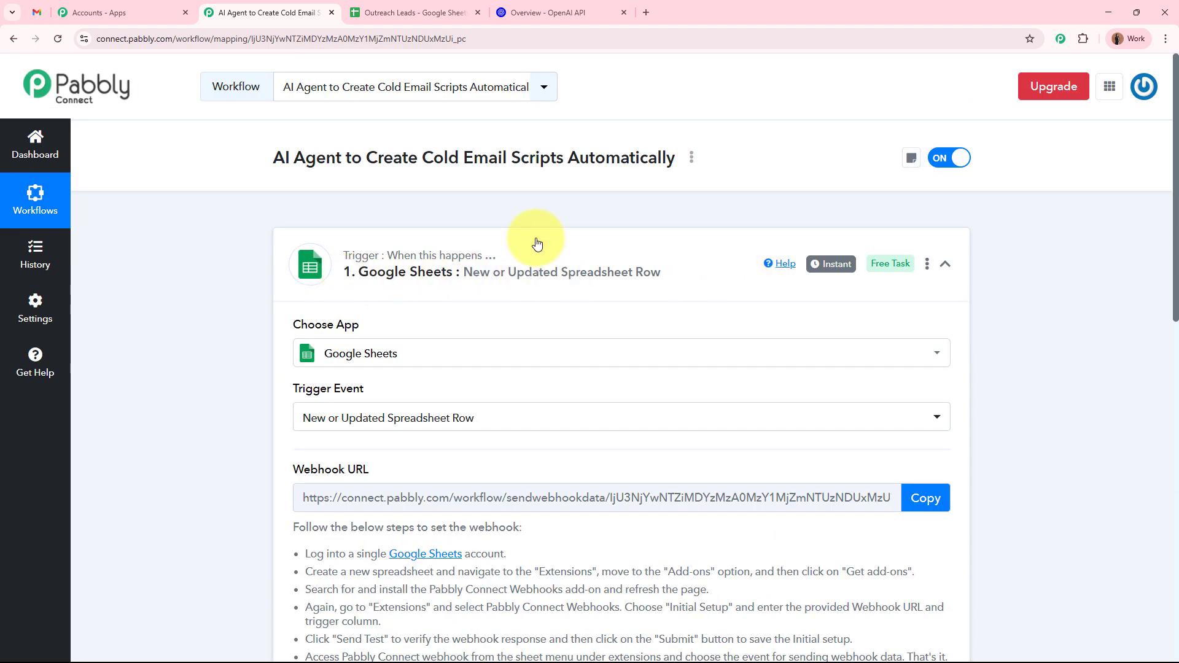
left_click(393, 12)
left_click_drag(157, 269, 908, 264)
left_click(778, 368)
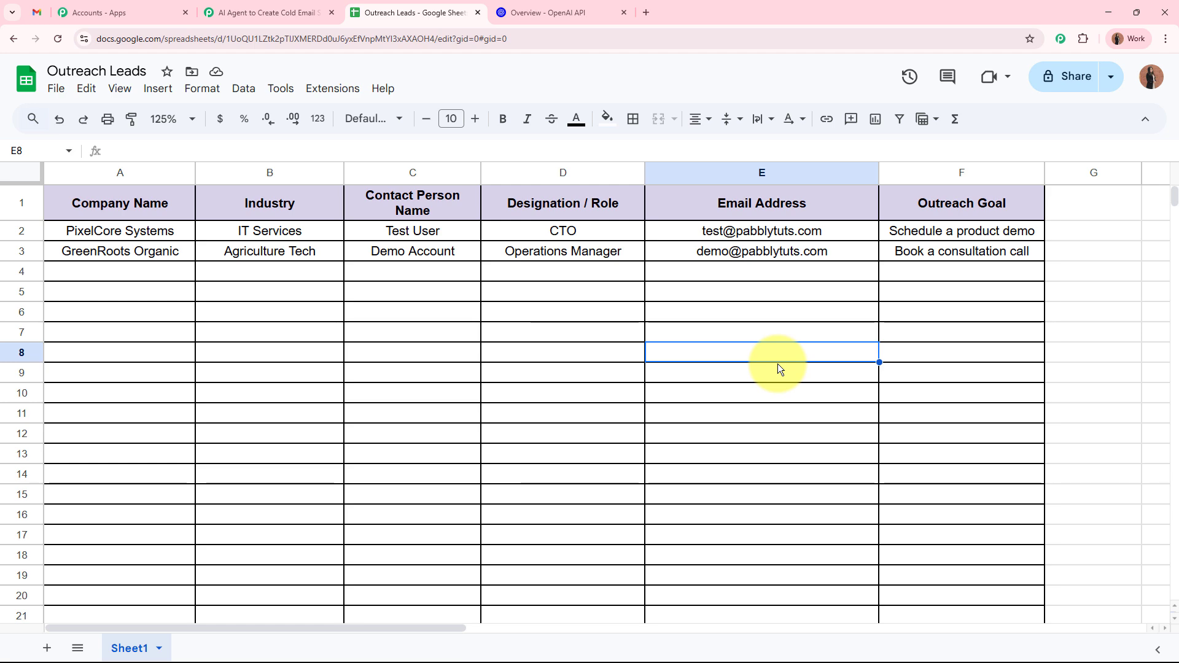
left_click(279, 12)
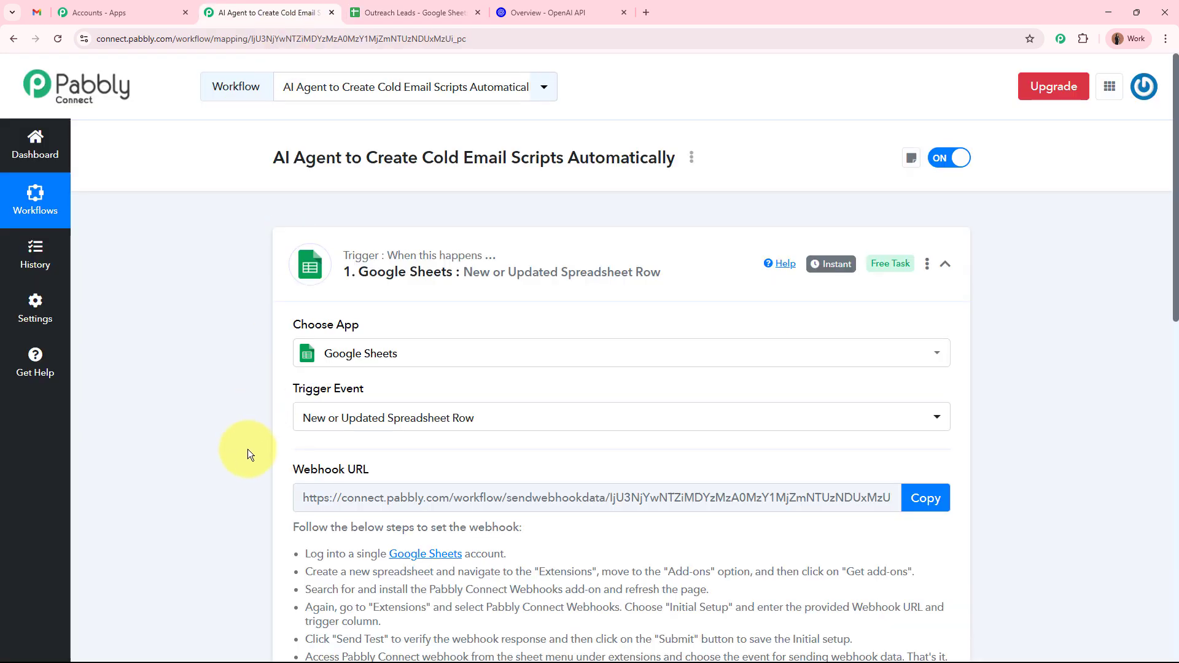
scroll(246, 450, "down", 10)
scroll(553, 237, "up", 10)
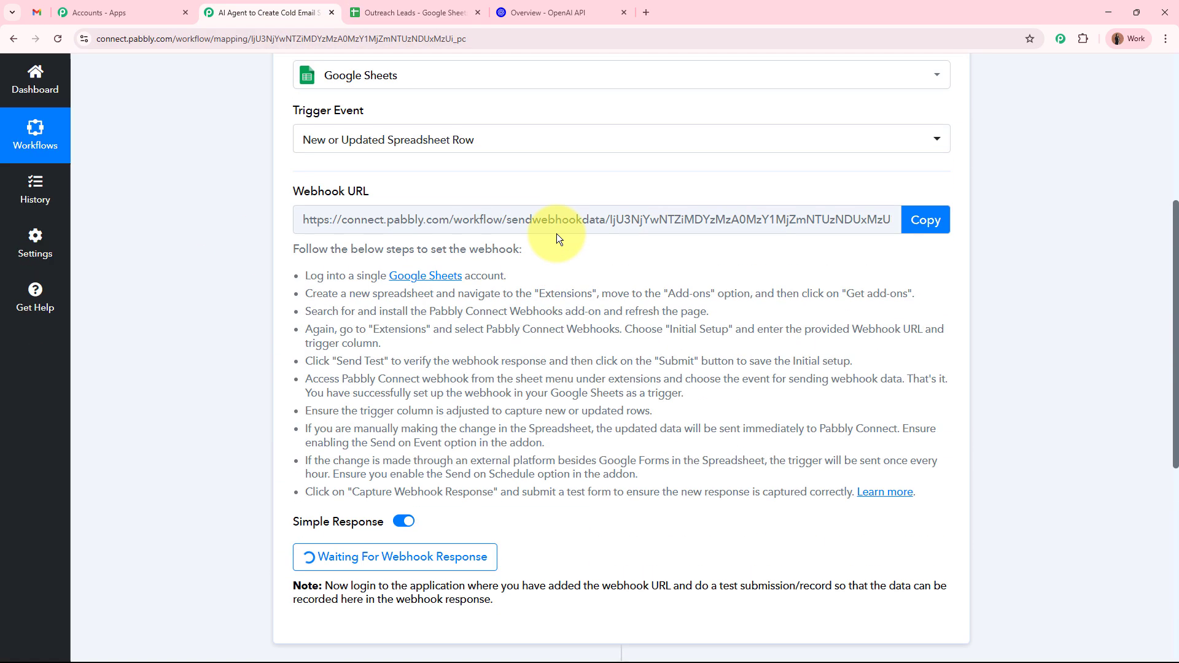
Step: Add a row 4 lead: Nova Realty Group, Real Estate, contact name, Managing Director, email address, Share a marketing proposal; review each cell
left_click(433, 11)
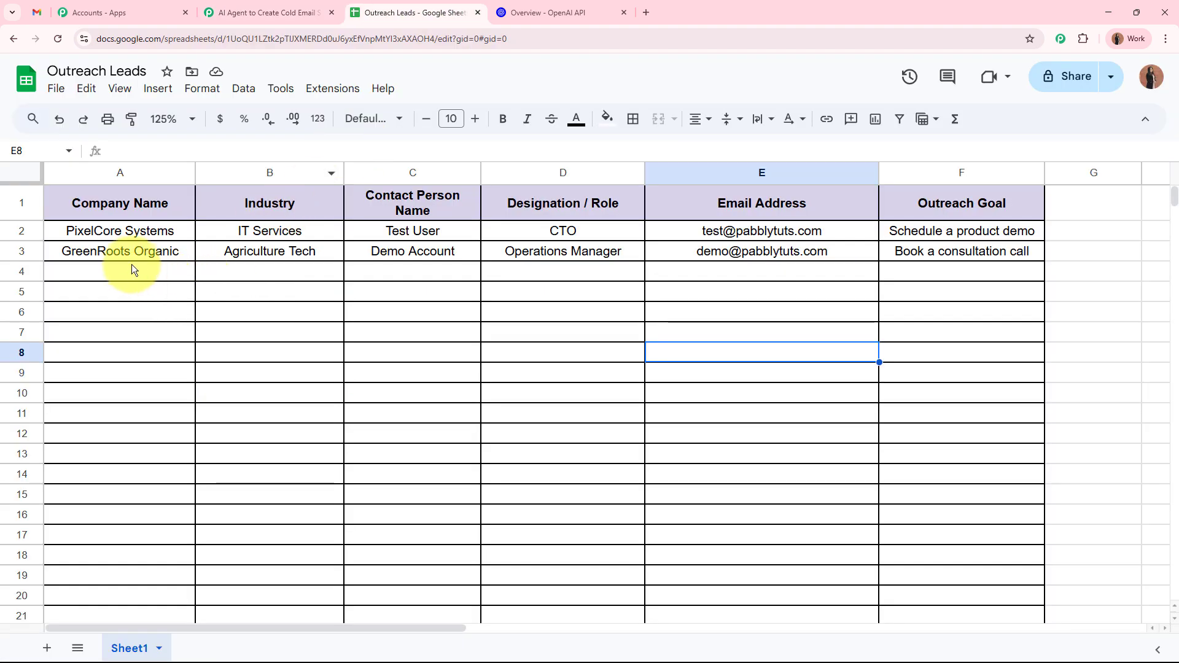
left_click_drag(131, 264, 953, 267)
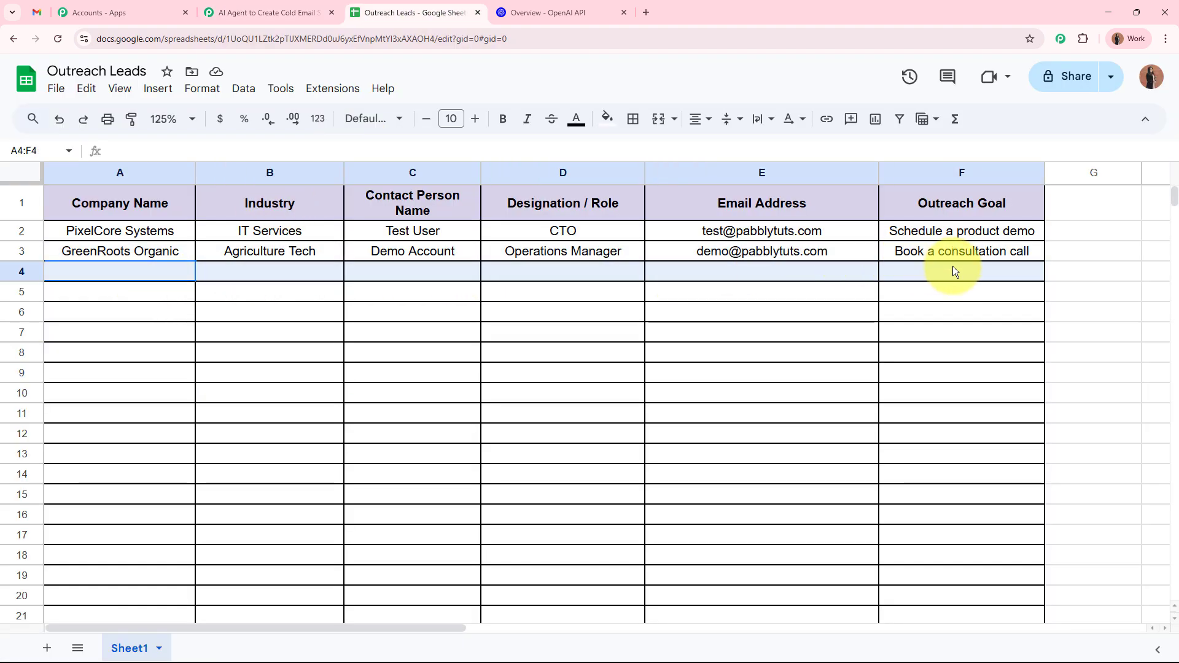
left_click(791, 418)
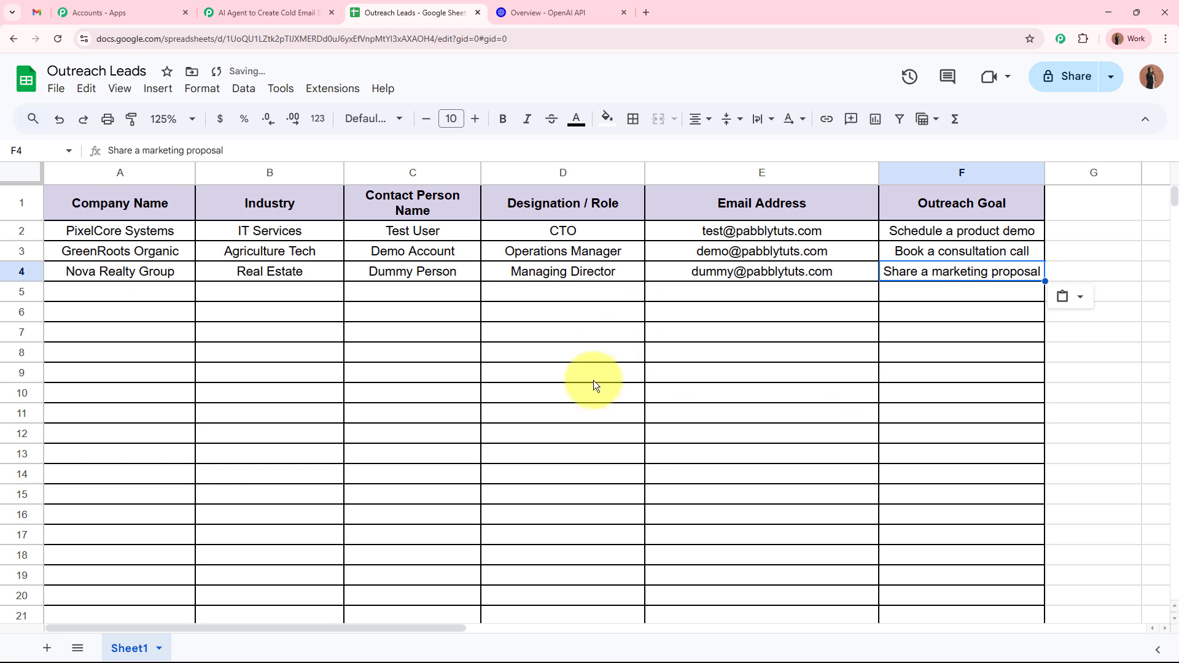
left_click(497, 395)
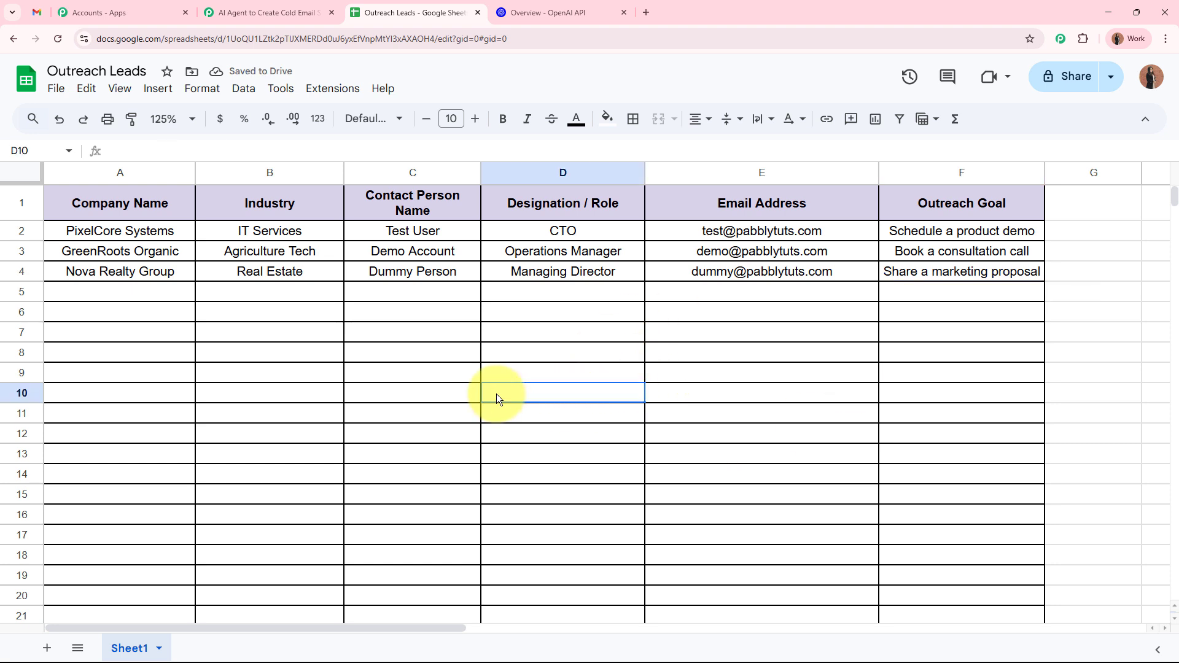
left_click(131, 274)
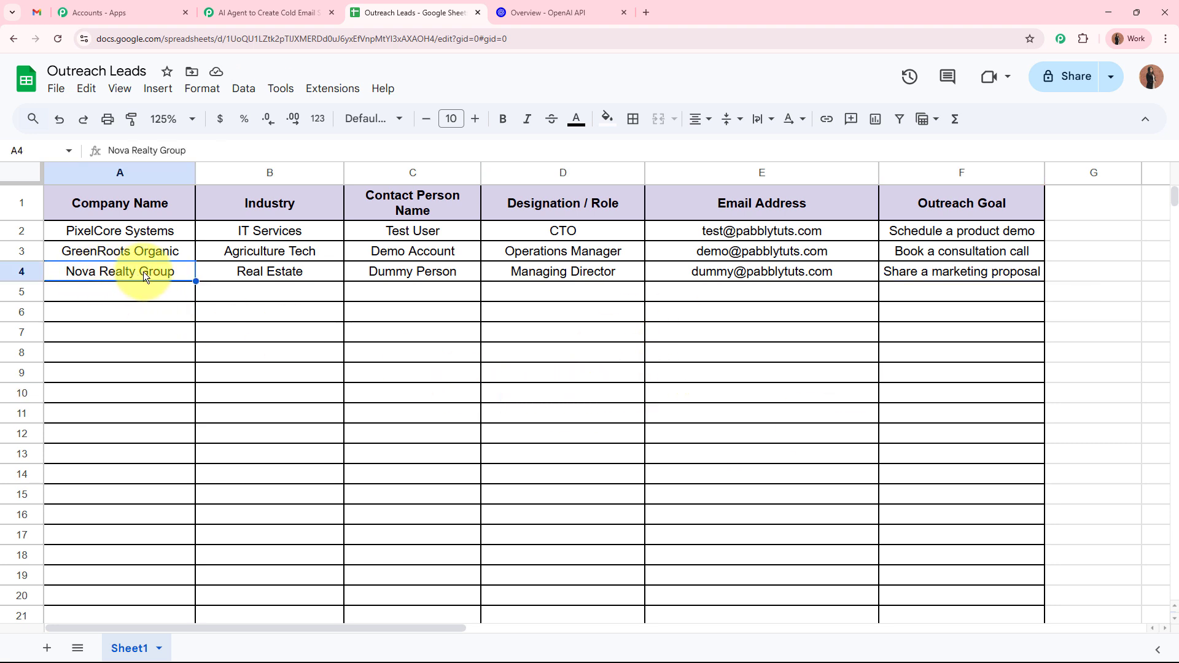
left_click(299, 277)
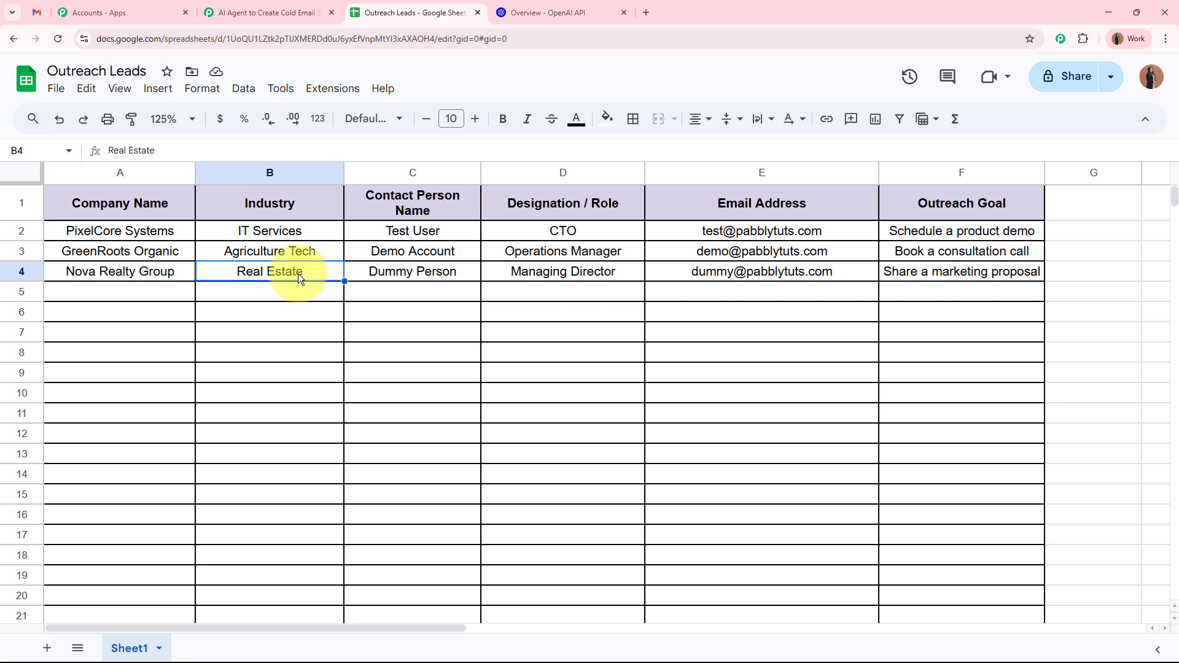
left_click(443, 276)
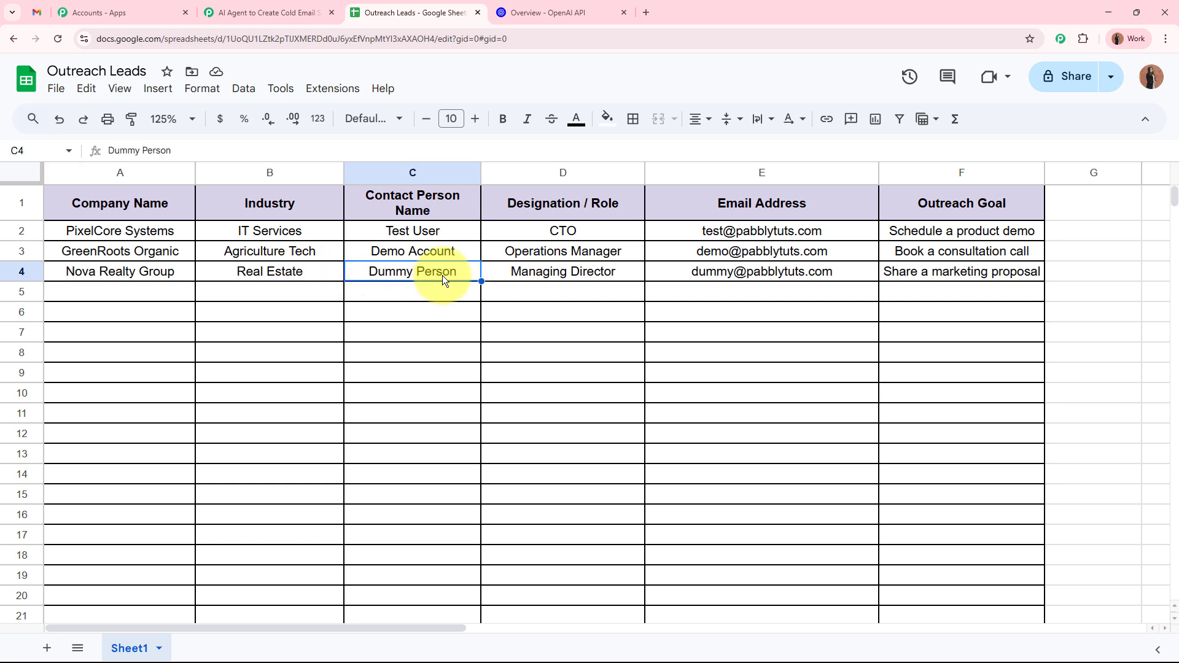
left_click(549, 274)
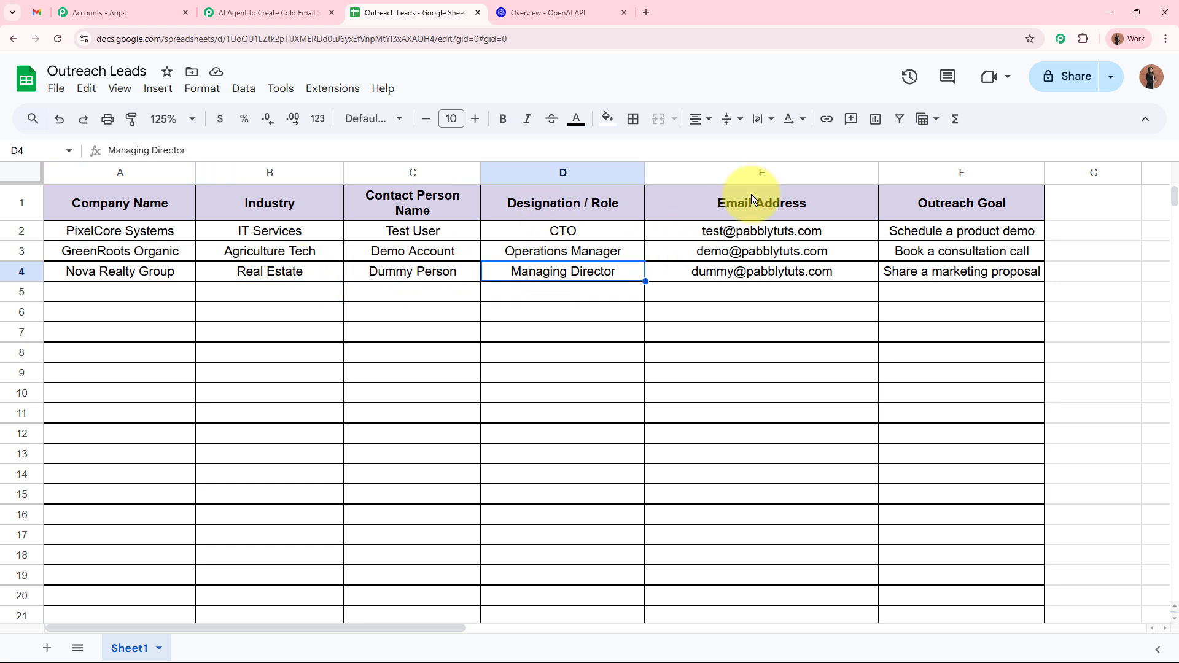
left_click(722, 272)
left_click(957, 272)
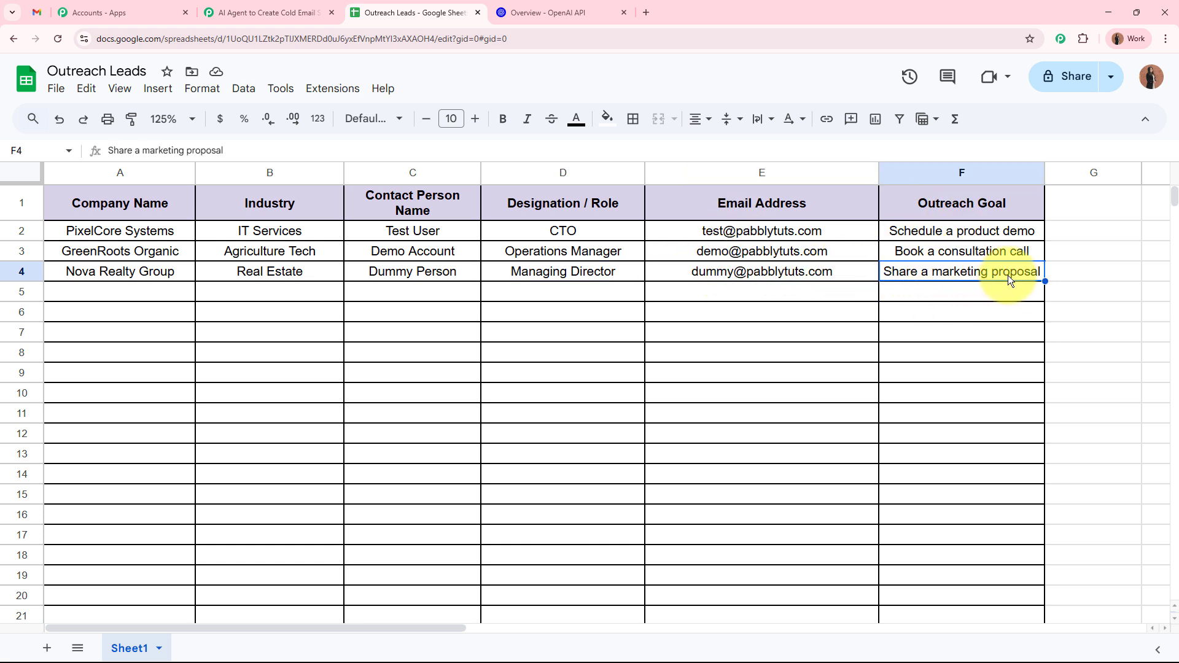
Step: Compare the row 4 lead in the Outreach Leads sheet with the webhook response captured by the workflow's Google Sheets trigger, field by field
left_click(172, 275)
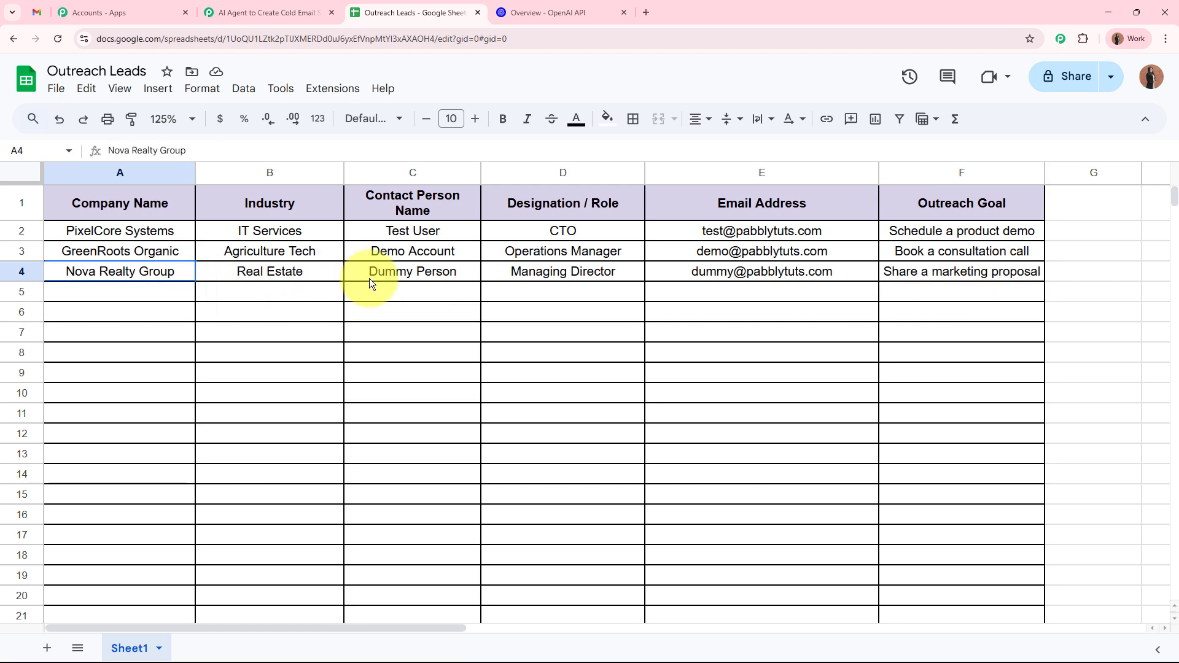
left_click_drag(371, 283, 939, 267)
left_click(925, 300)
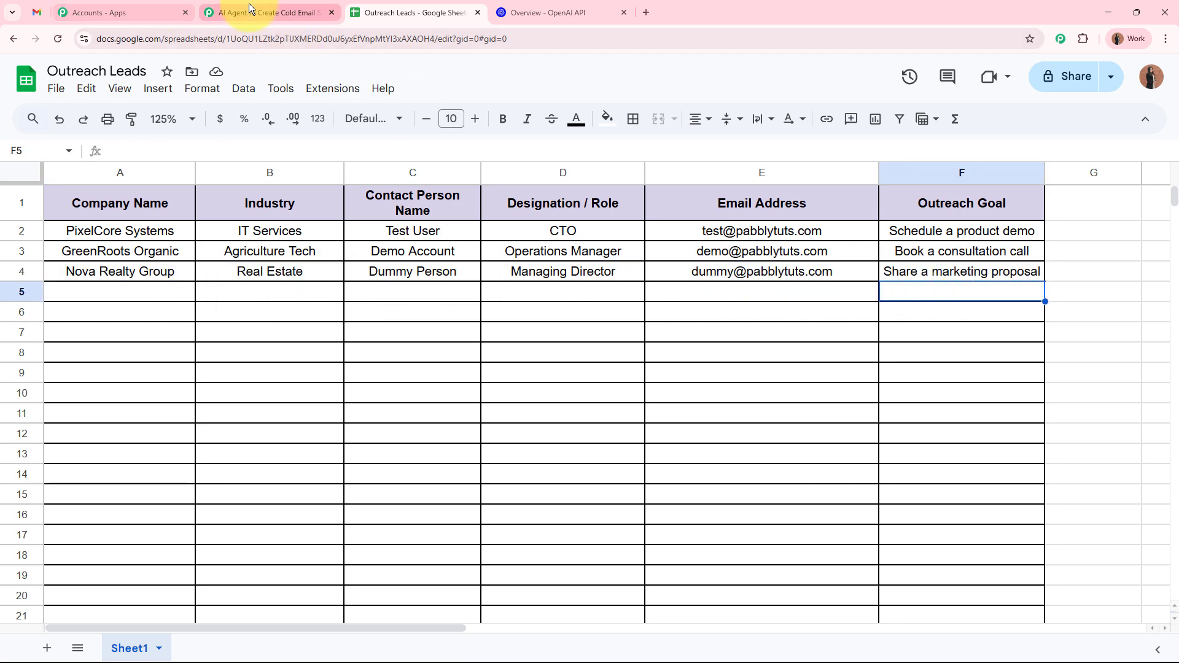
left_click(249, 9)
scroll(198, 401, "down", 10)
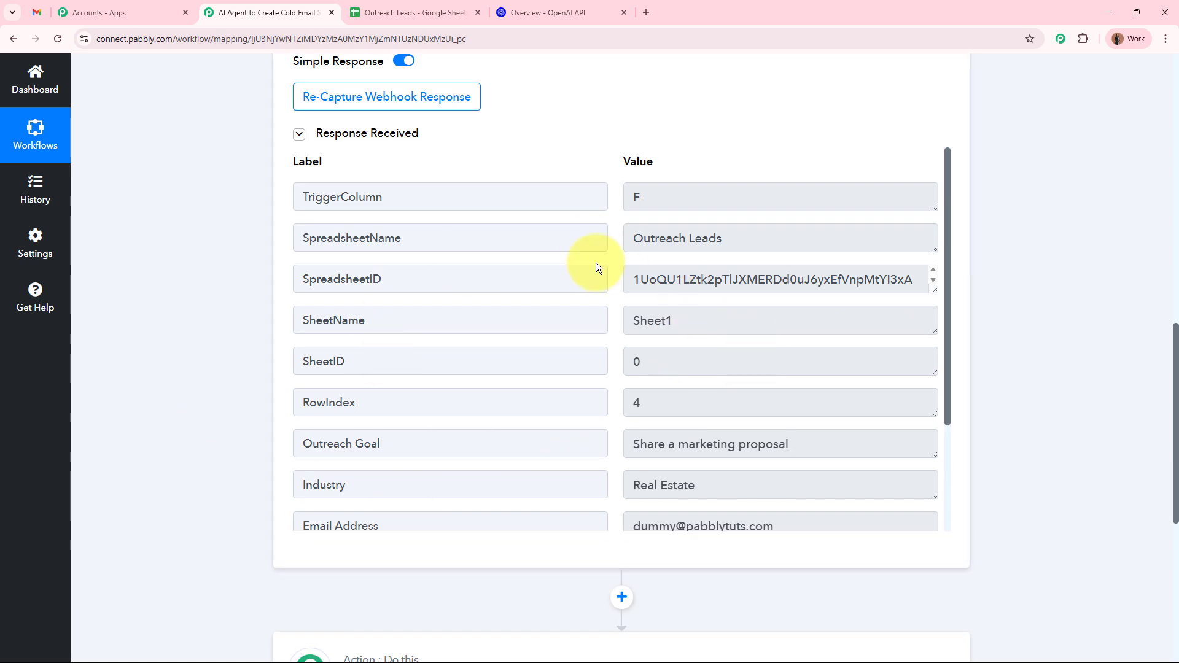
scroll(596, 267, "down", 3)
triple_click(413, 297)
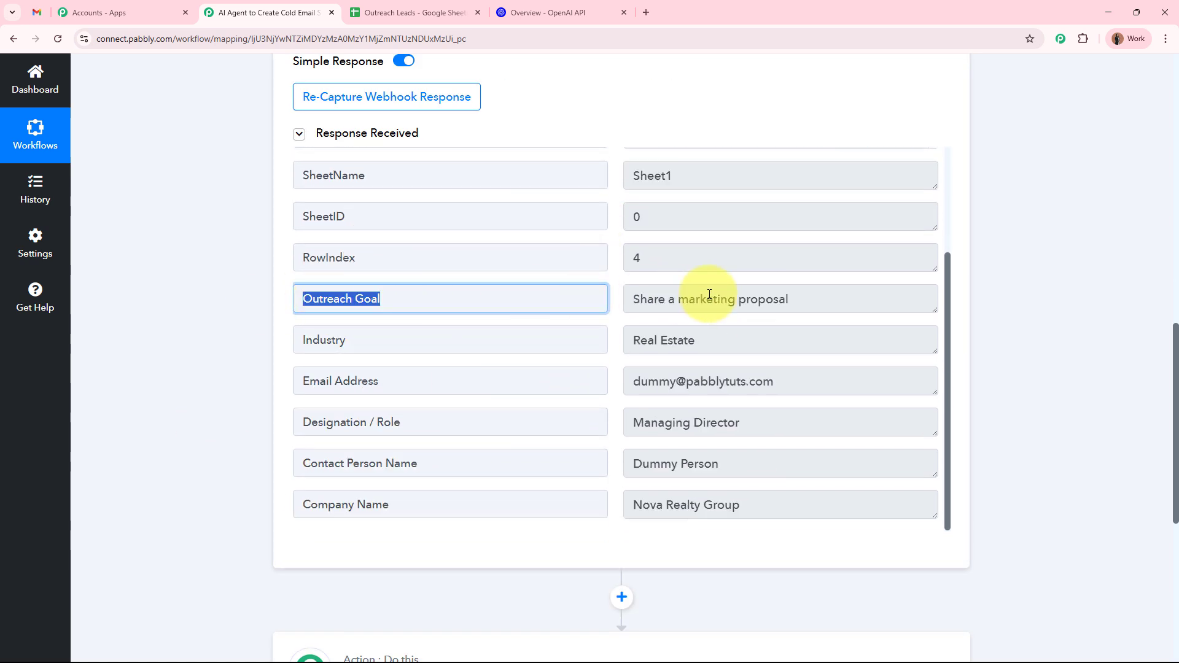
triple_click(710, 294)
triple_click(368, 340)
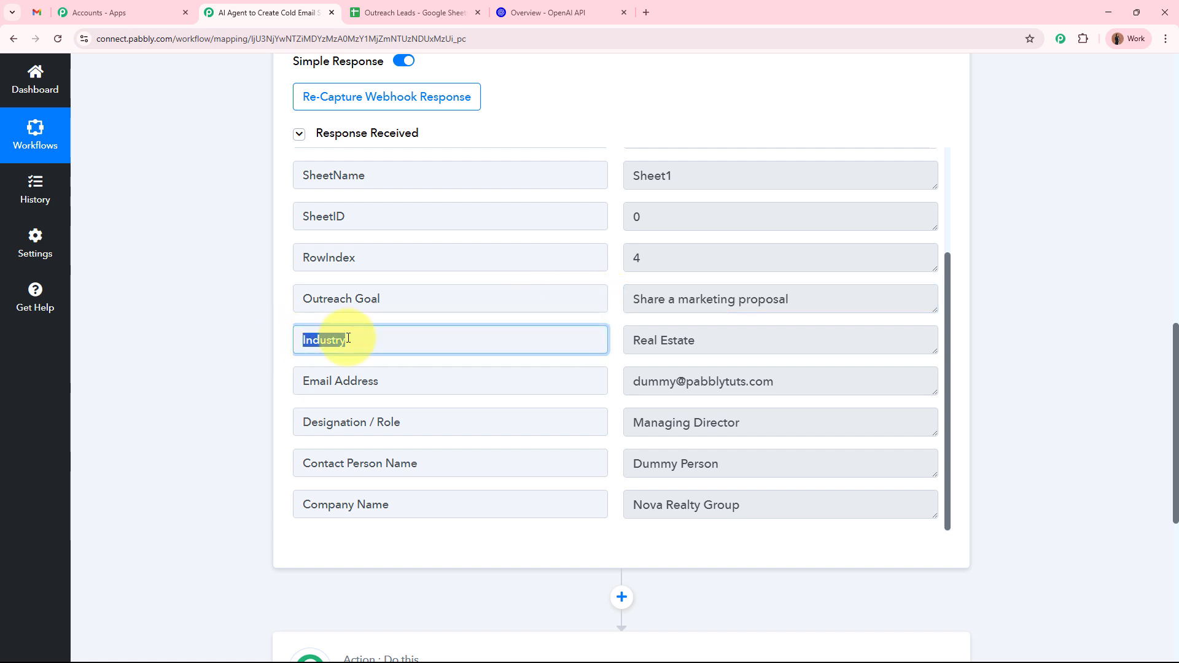
triple_click(654, 339)
triple_click(319, 381)
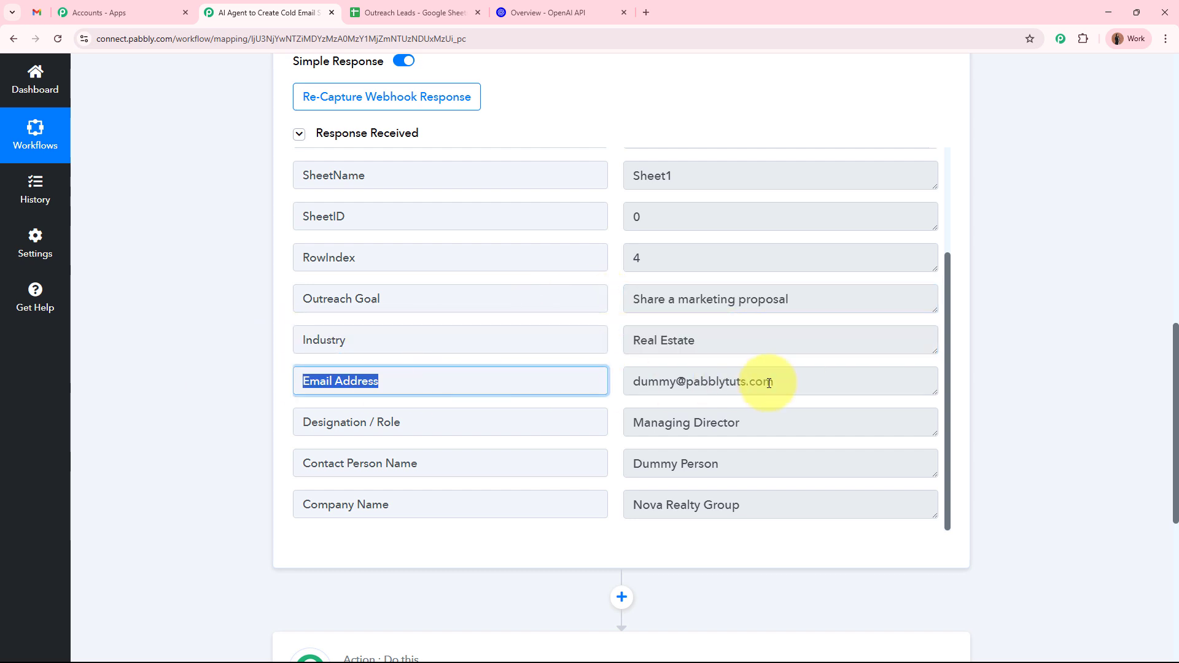
triple_click(768, 382)
left_click_drag(782, 421, 596, 421)
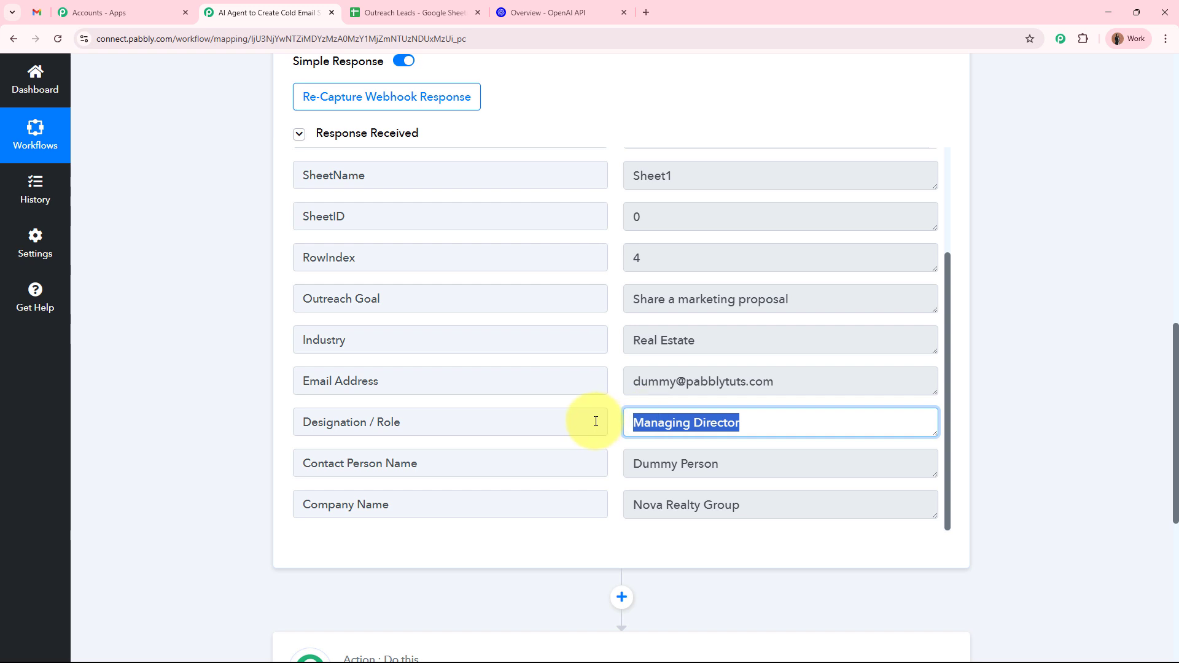
left_click(690, 465)
triple_click(690, 465)
left_click(699, 503)
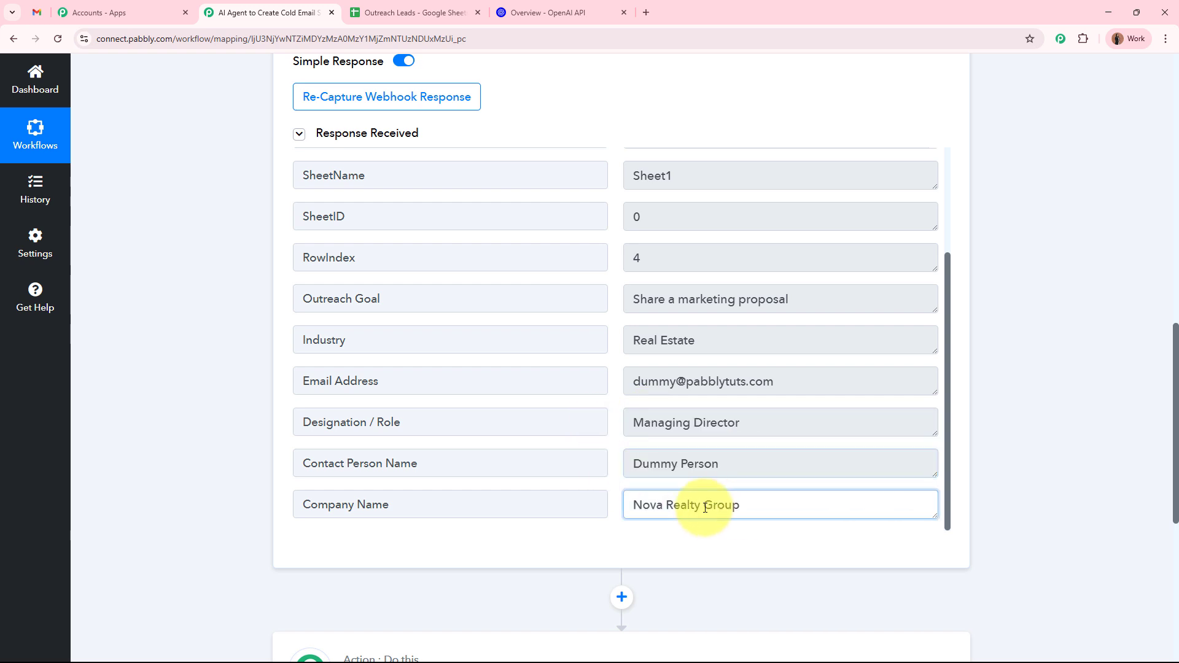
triple_click(767, 502)
Step: Collapse the Google Sheets trigger and review the row 4 lead in the Outreach Leads sheet again
scroll(711, 369, "up", 5)
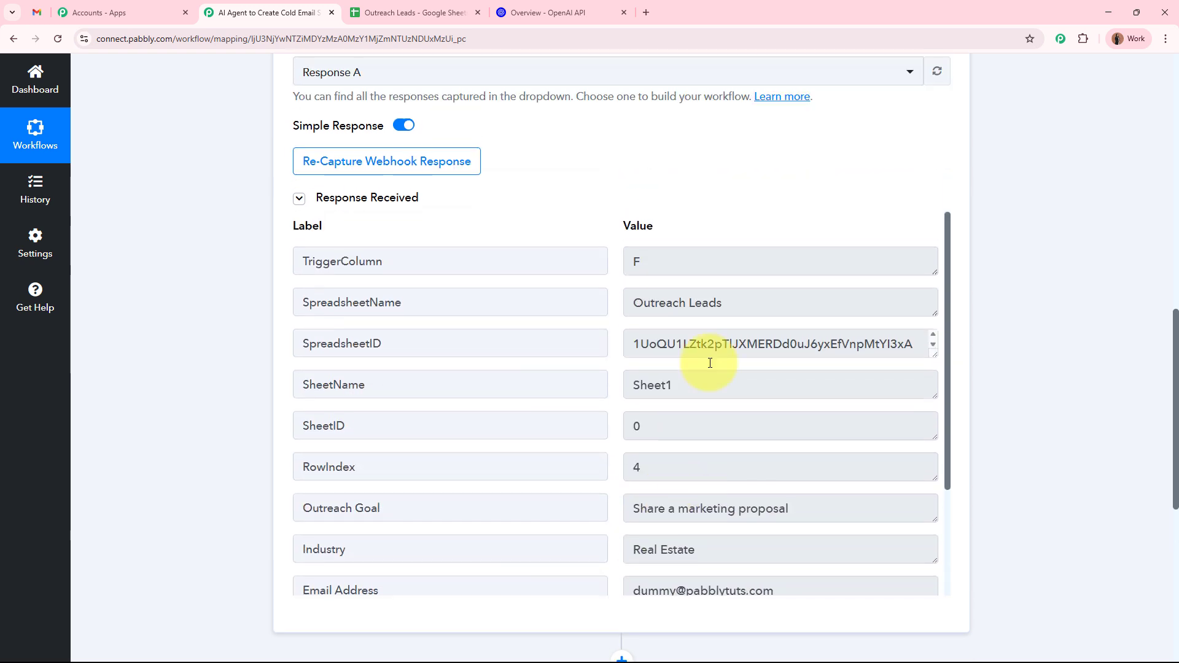
scroll(1057, 393, "up", 15)
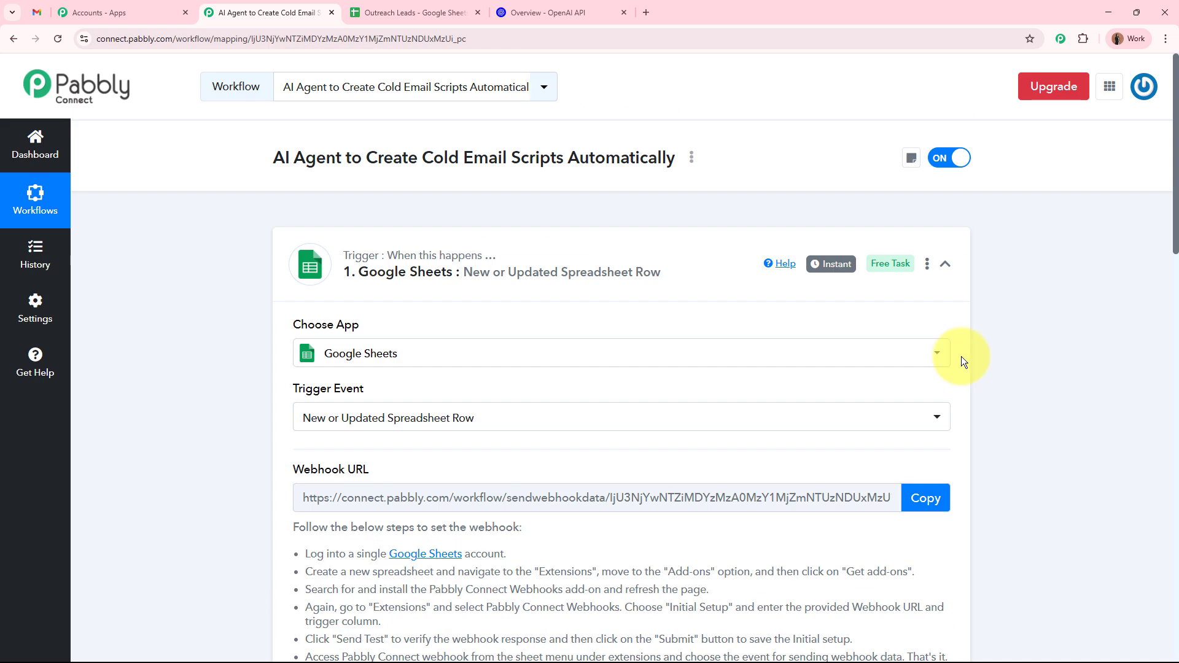
left_click(612, 270)
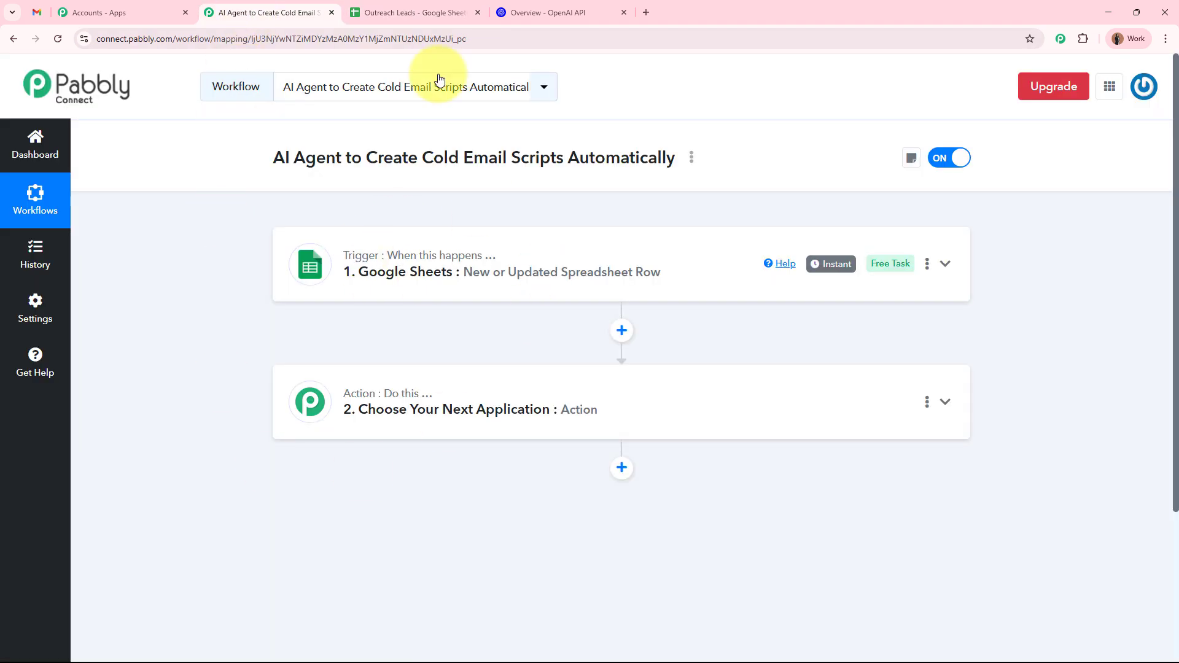
left_click(416, 12)
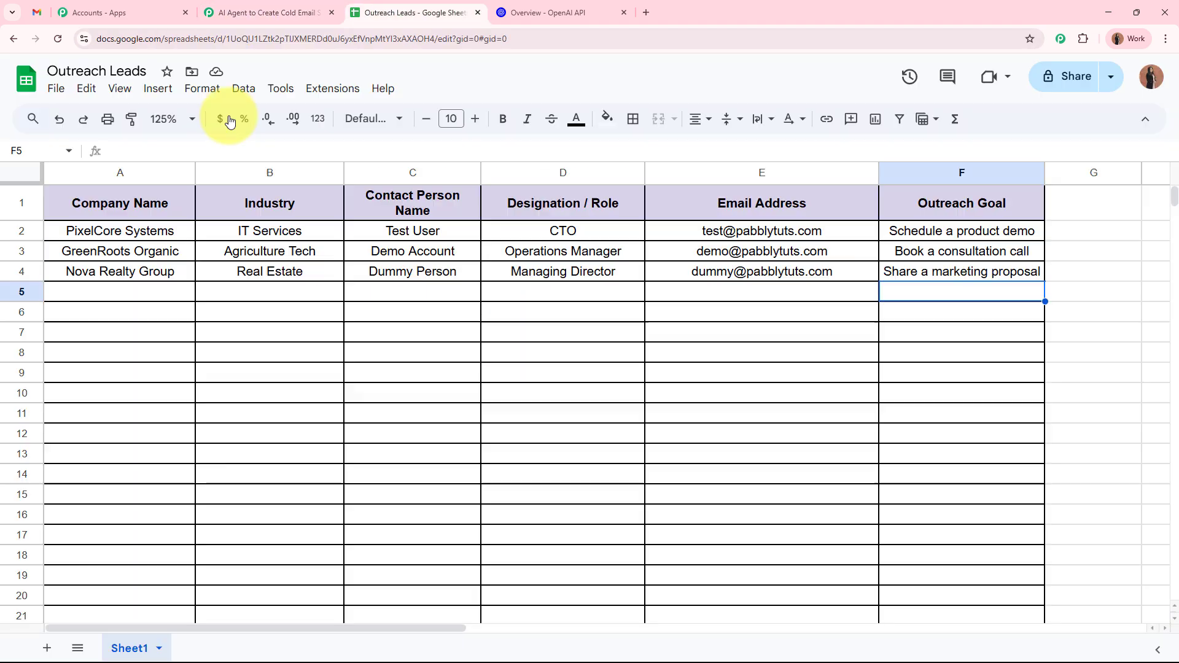
left_click(103, 271)
left_click(952, 290, "shift")
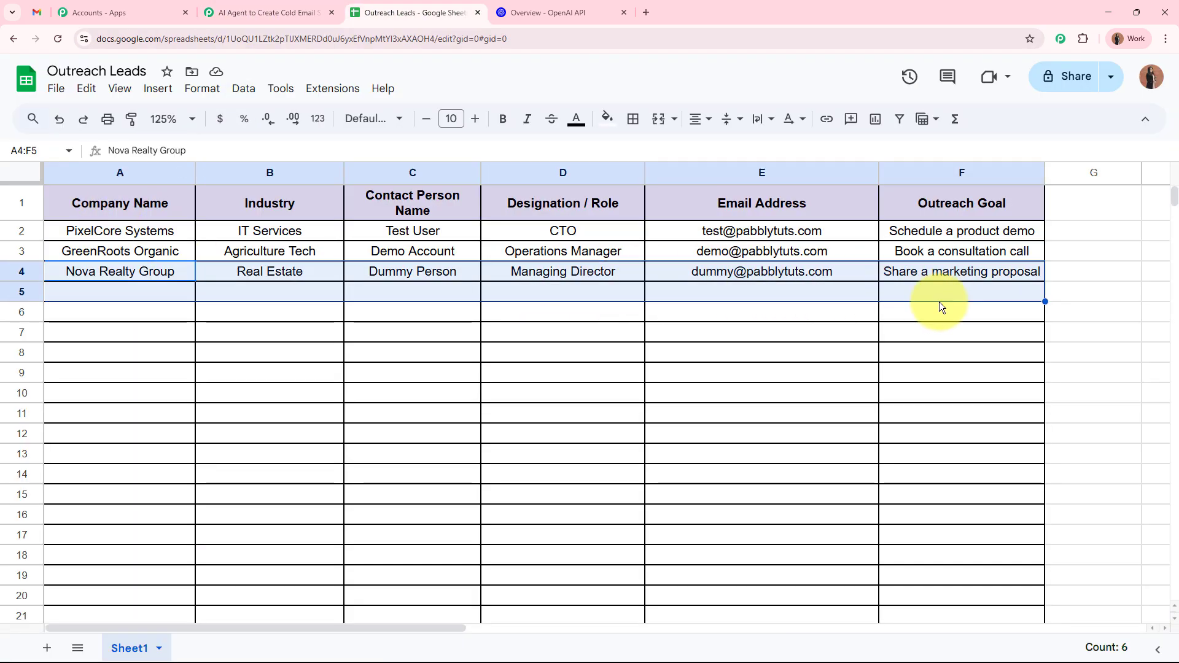
Step: Choose OpenAI (ChatGPT, DALL-E, Whisper) as the workflow's action app and check the OpenAI developer platform page before returning to the workflow
left_click(256, 7)
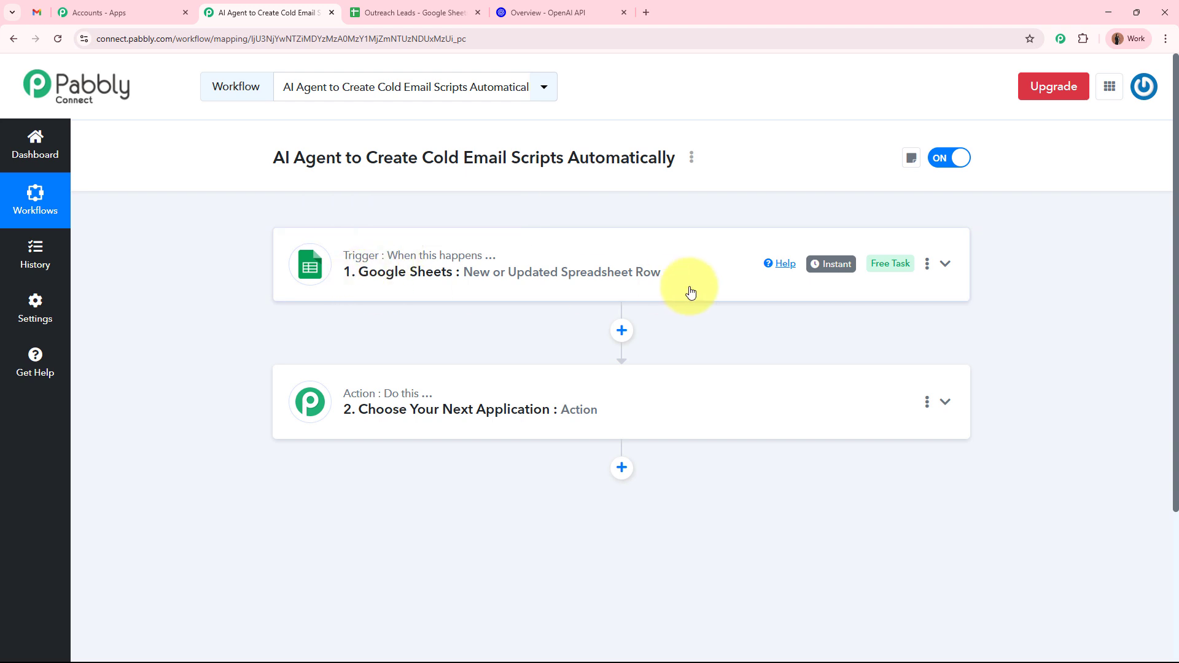
left_click(655, 395)
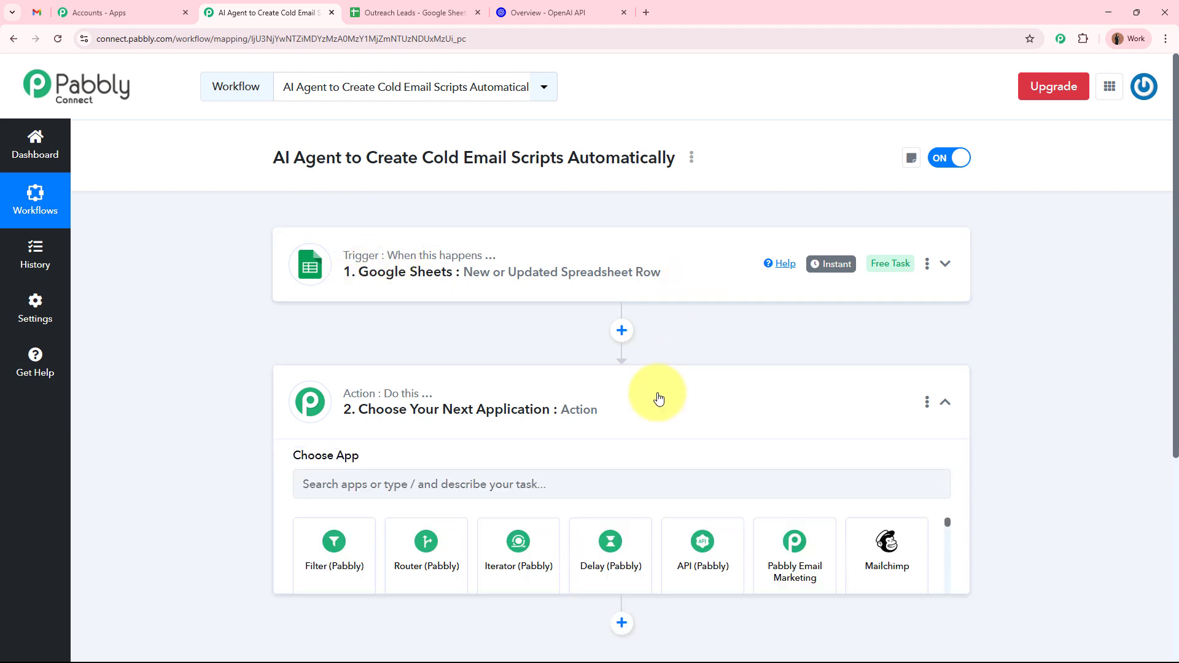
left_click(584, 321)
type("O")
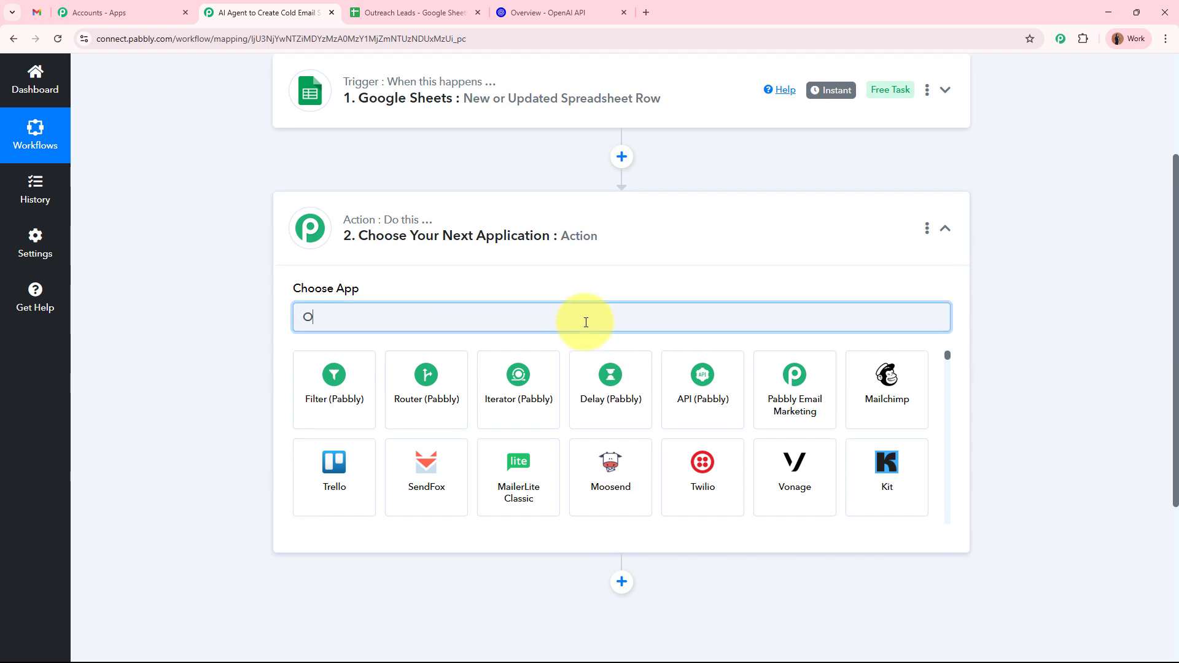
type("pen")
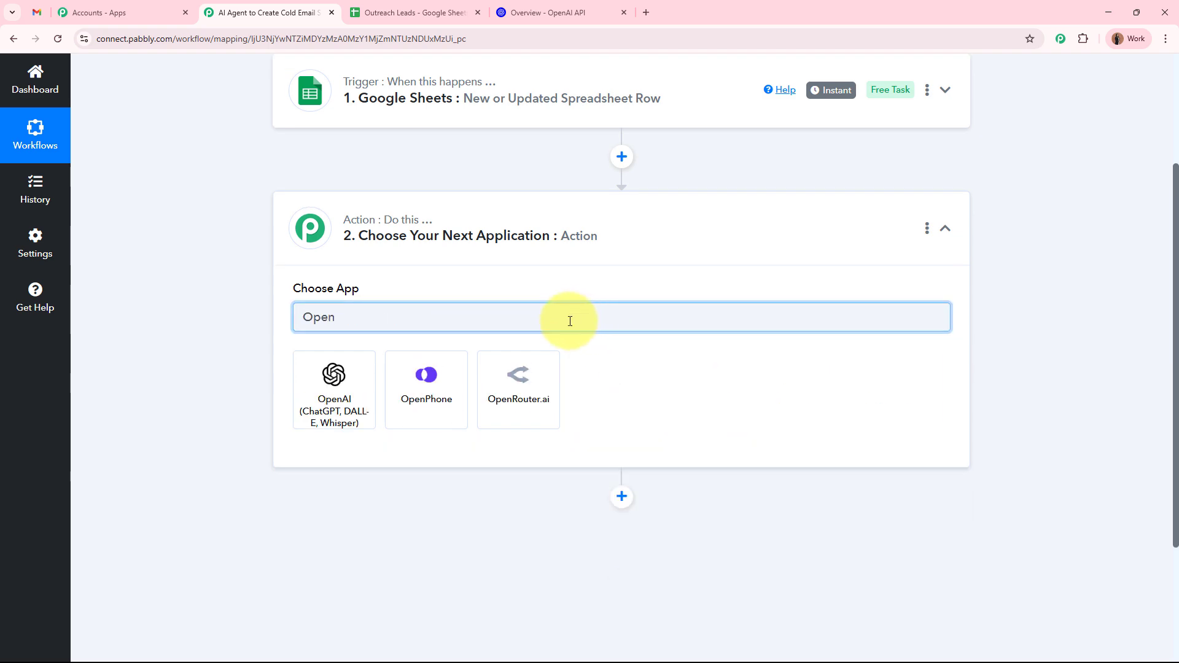
left_click(332, 373)
left_click(547, 12)
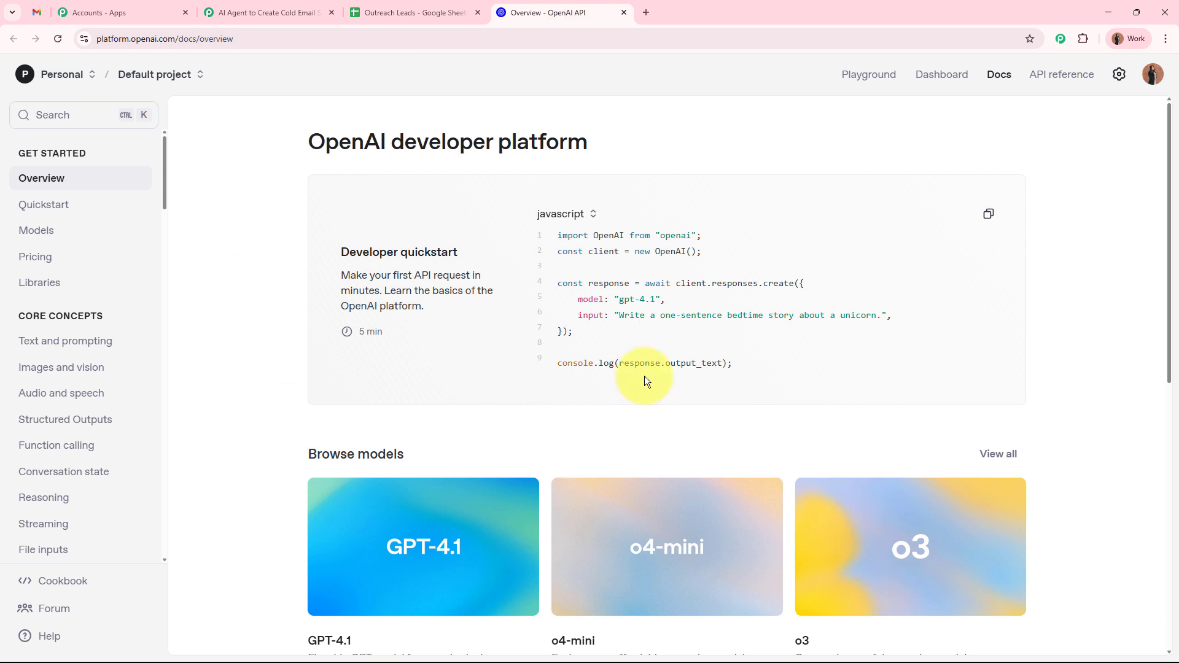
left_click_drag(313, 140, 667, 137)
left_click(667, 137)
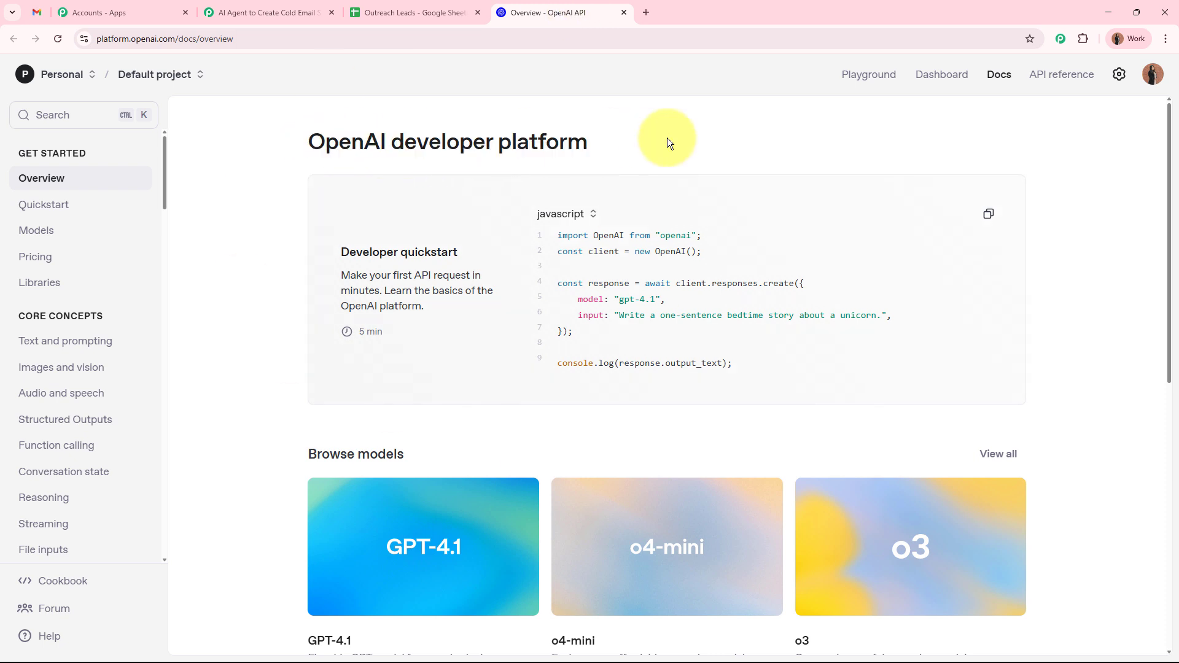
left_click(270, 13)
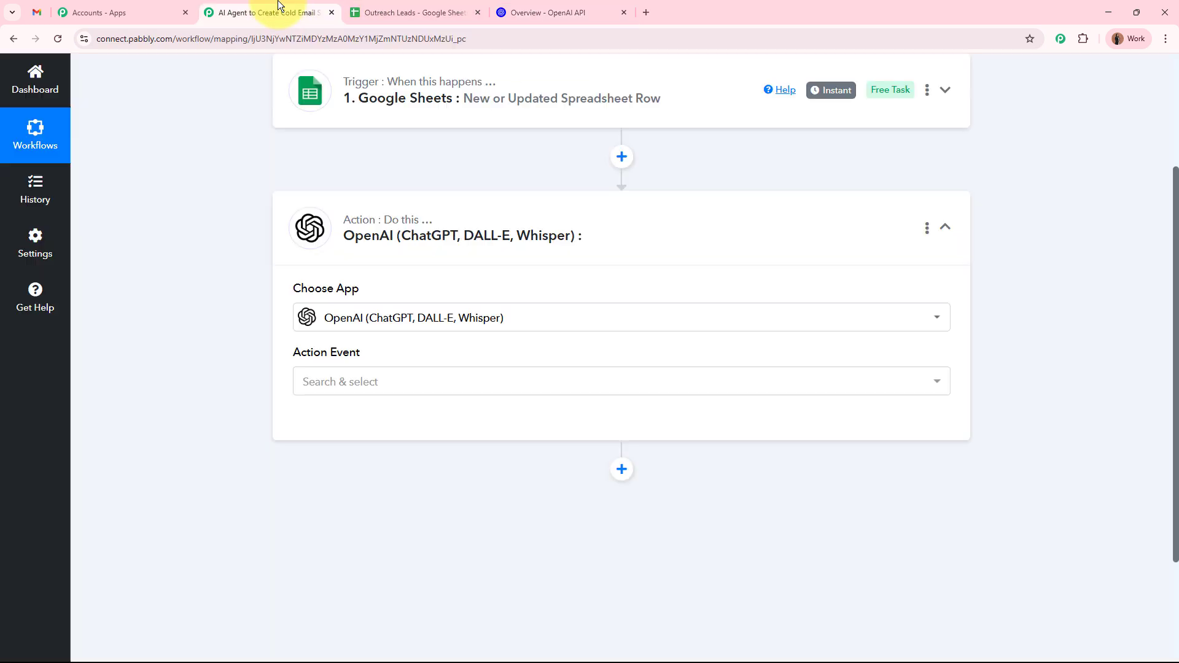
Step: Set the OpenAI action event to ChatGPT and start connecting the account with a new connection
left_click(360, 384)
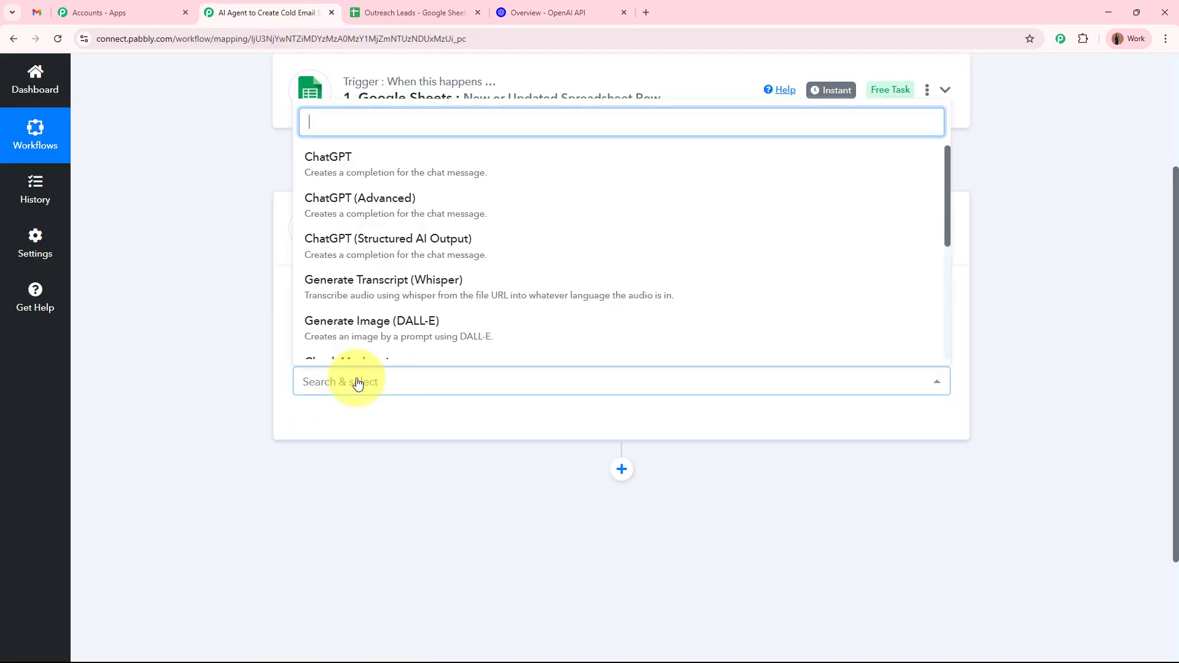
left_click(424, 157)
left_click(343, 422)
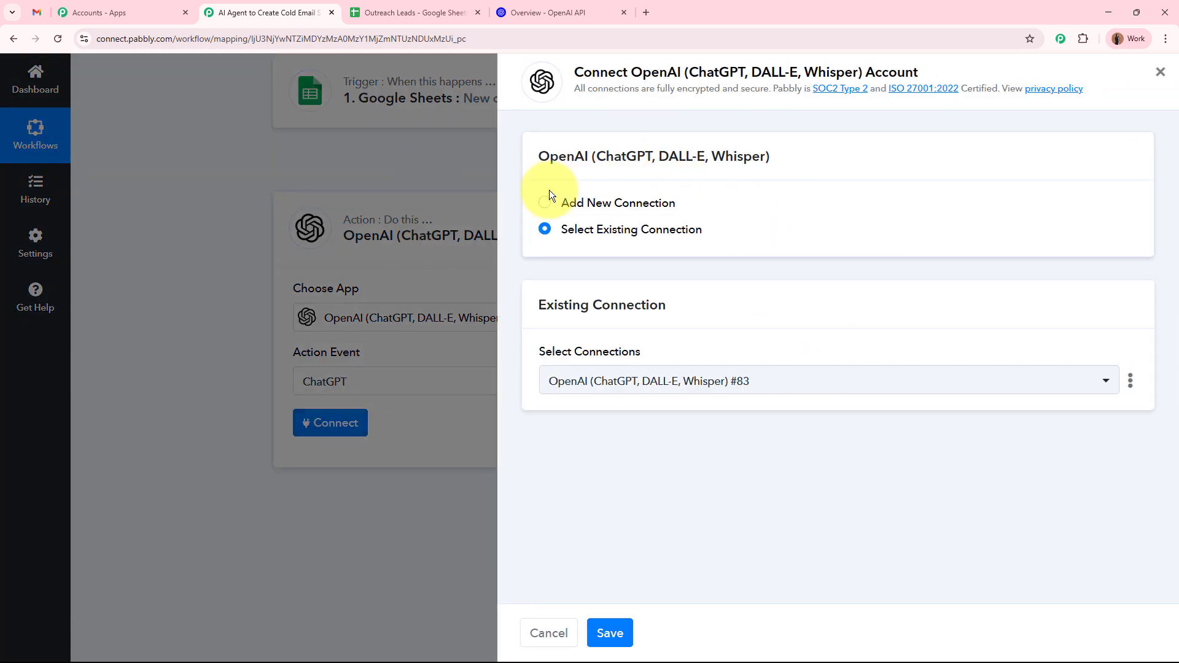
left_click(550, 191)
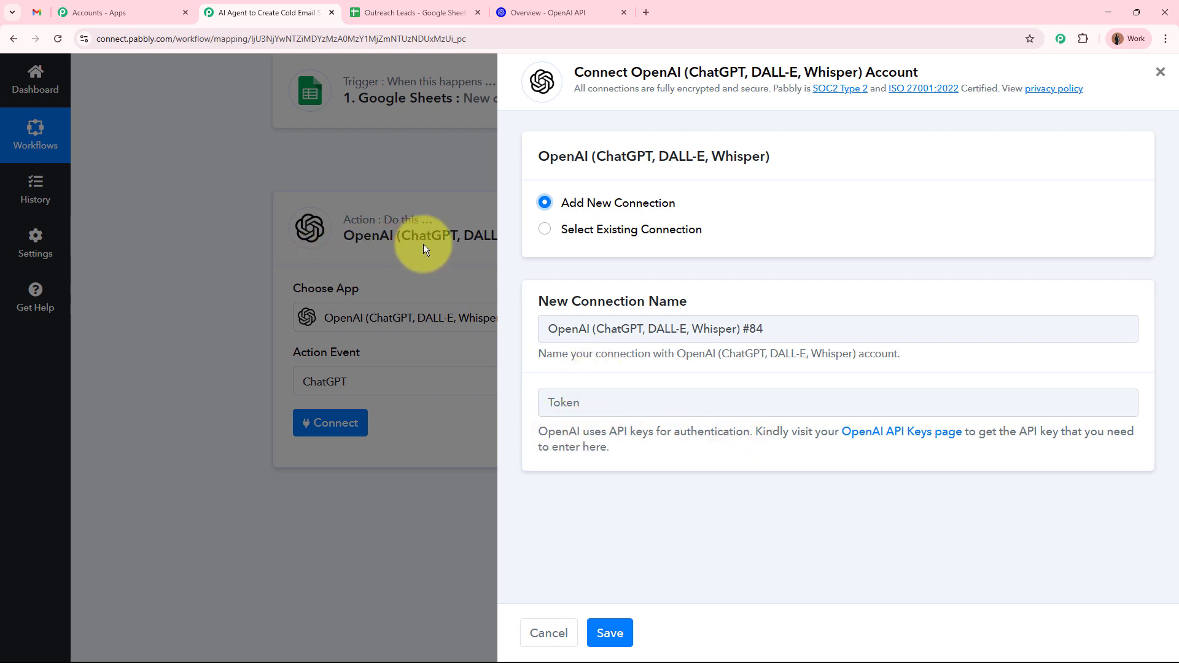
Step: Create an OpenAI secret key named My Test Token in the Default project and copy it
left_click(902, 433)
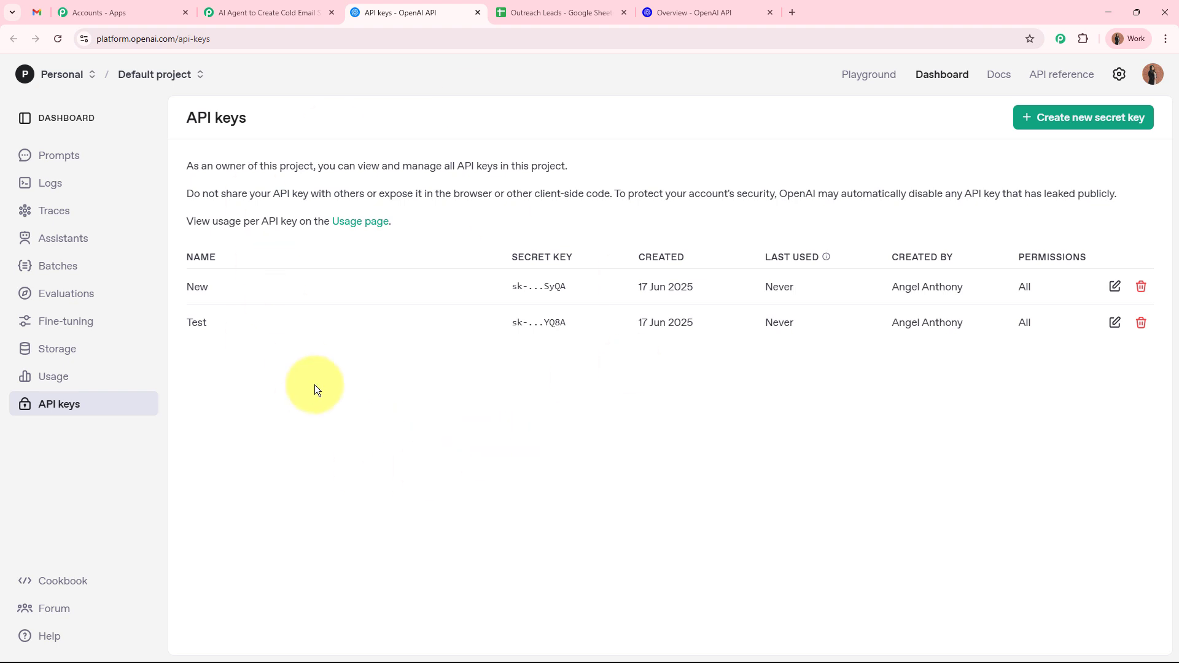
left_click(1058, 118)
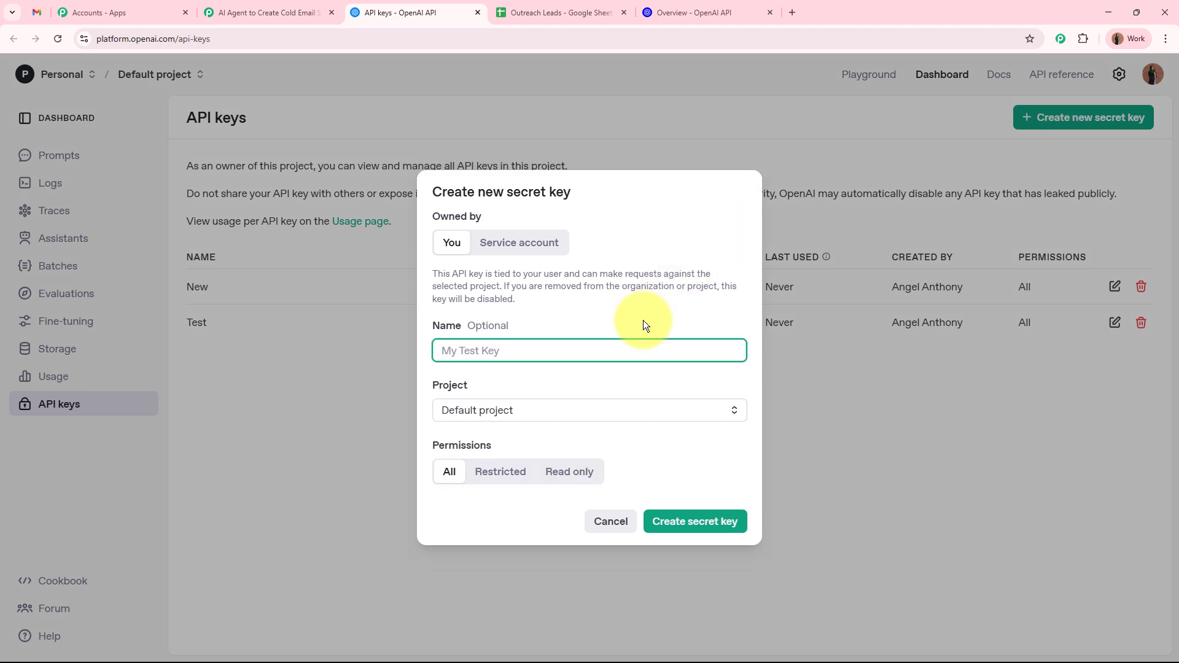
type("My Test Token")
left_click(598, 413)
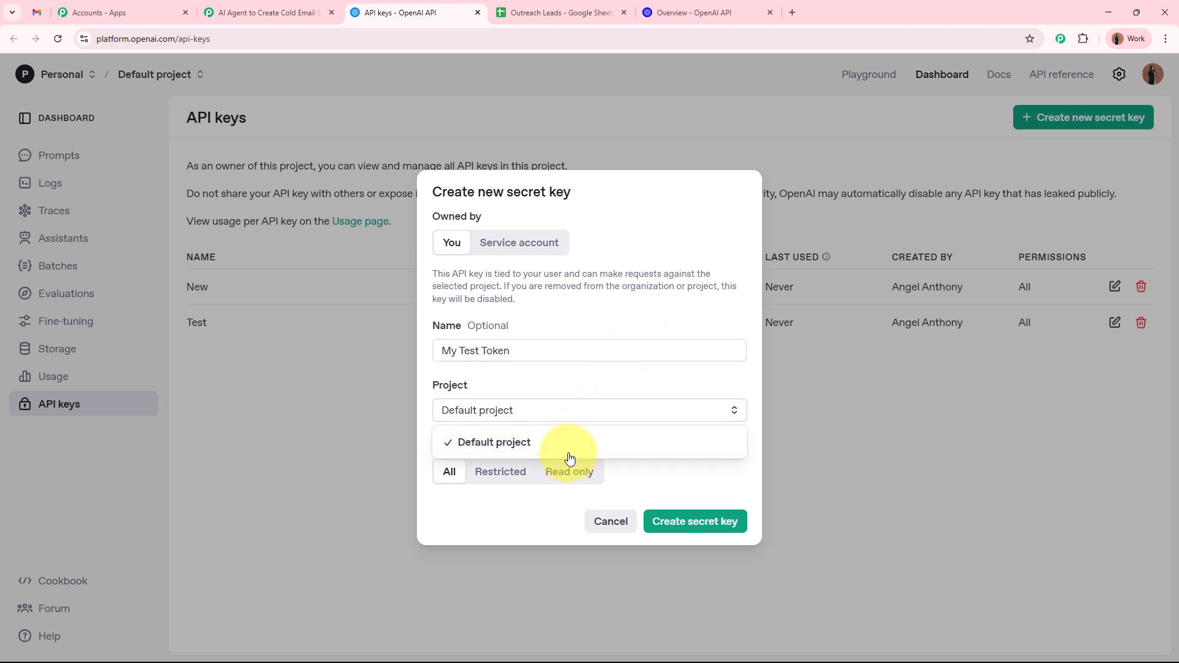
left_click(447, 451)
left_click(692, 520)
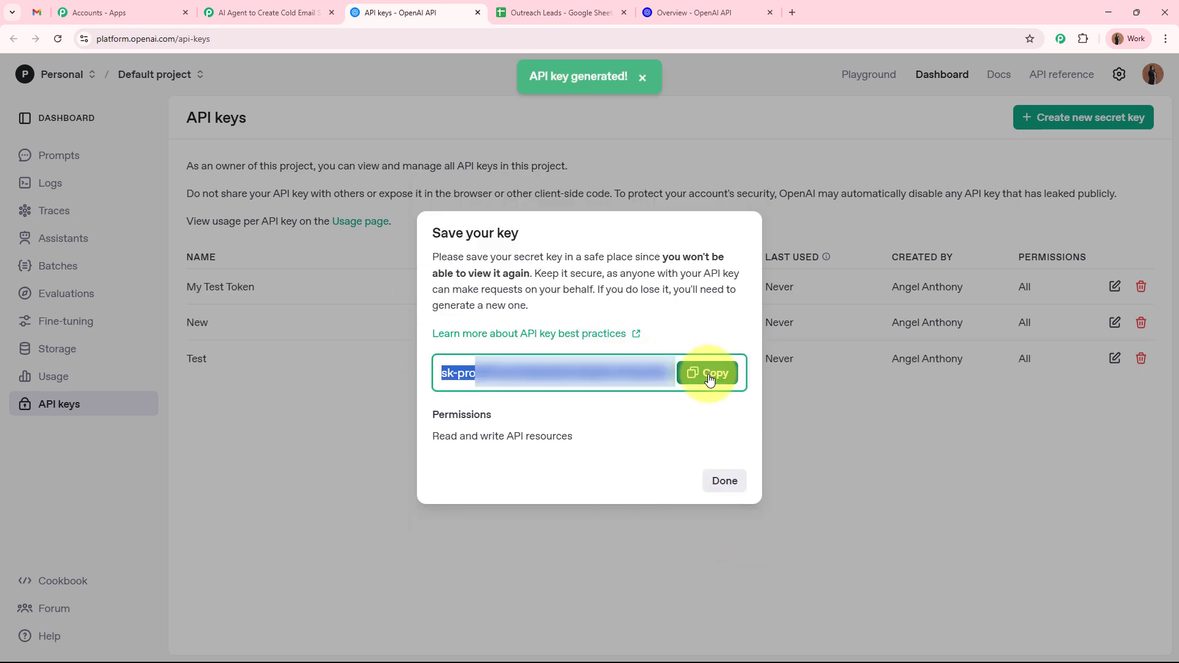
left_click(704, 373)
Step: Paste the API key into the Token field of the workflow's new OpenAI connection and save the connection
left_click(268, 13)
left_click(605, 398)
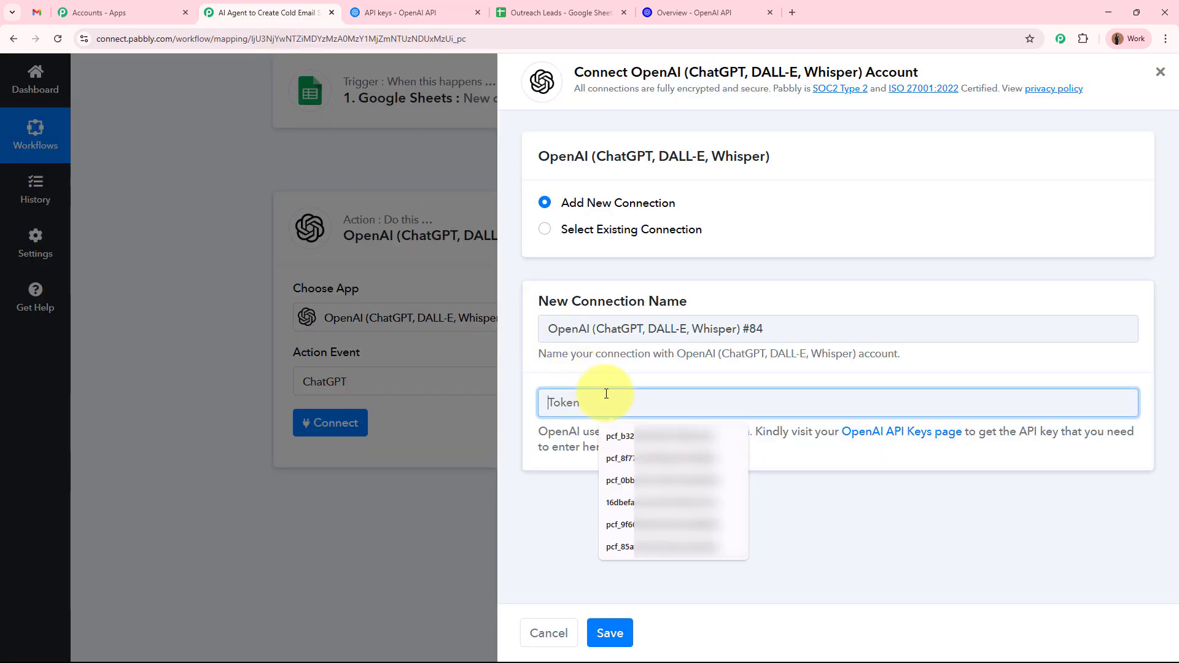
key("ctrl+v")
left_click(610, 633)
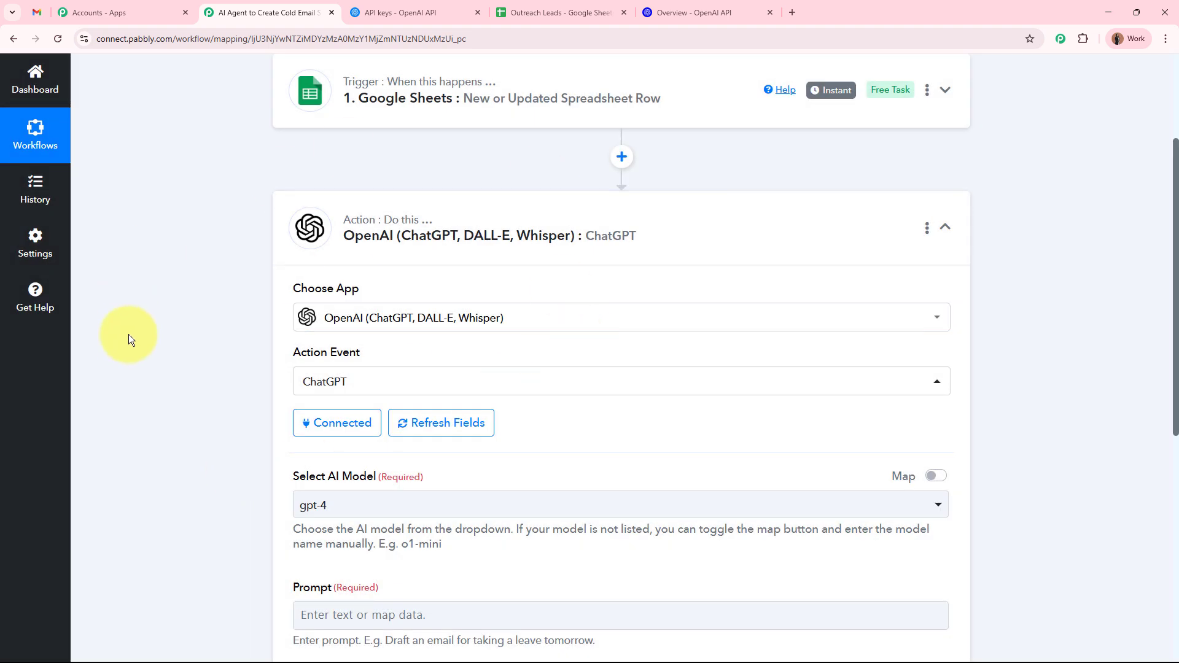
Step: Set the ChatGPT action's AI model to gpt-4o-mini and look through the other available models
scroll(128, 334, "down", 5)
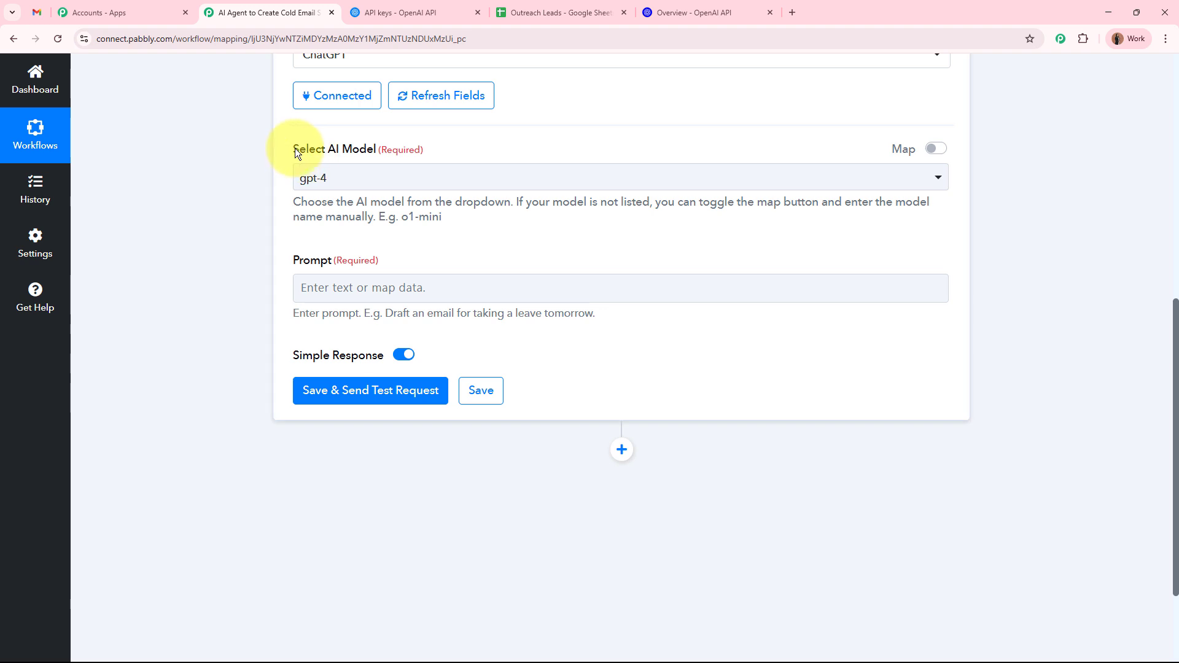
left_click_drag(295, 148, 444, 146)
left_click(131, 187)
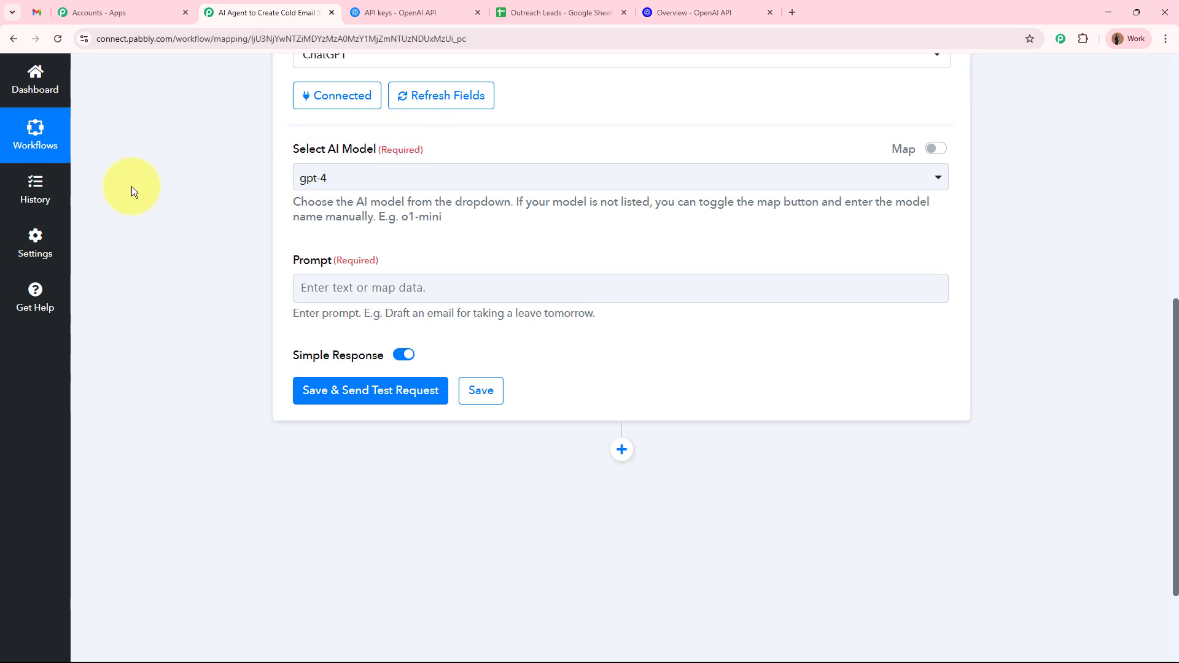
left_click(397, 177)
left_click(384, 278)
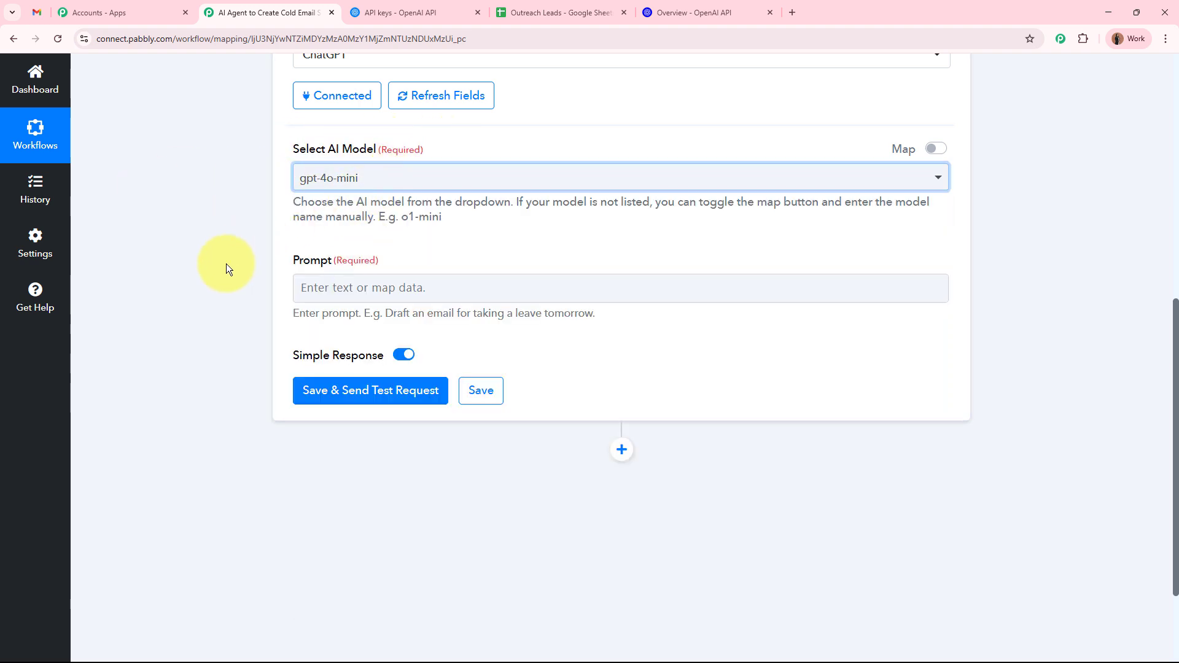
left_click(389, 182)
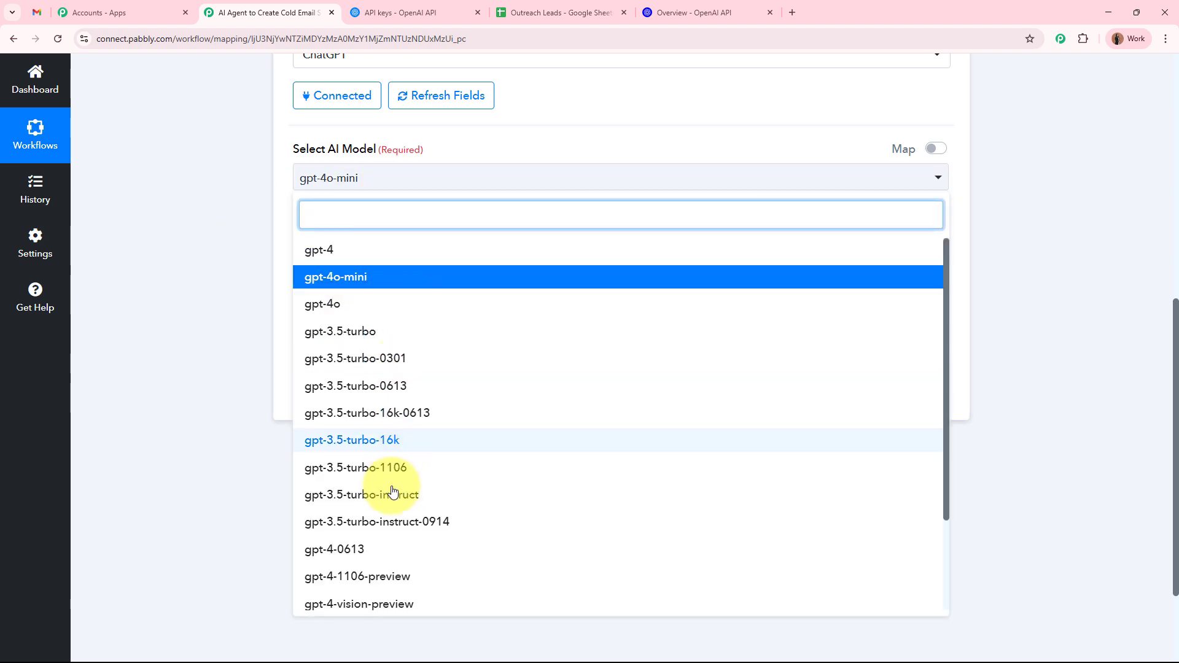
scroll(390, 561, "down", 3)
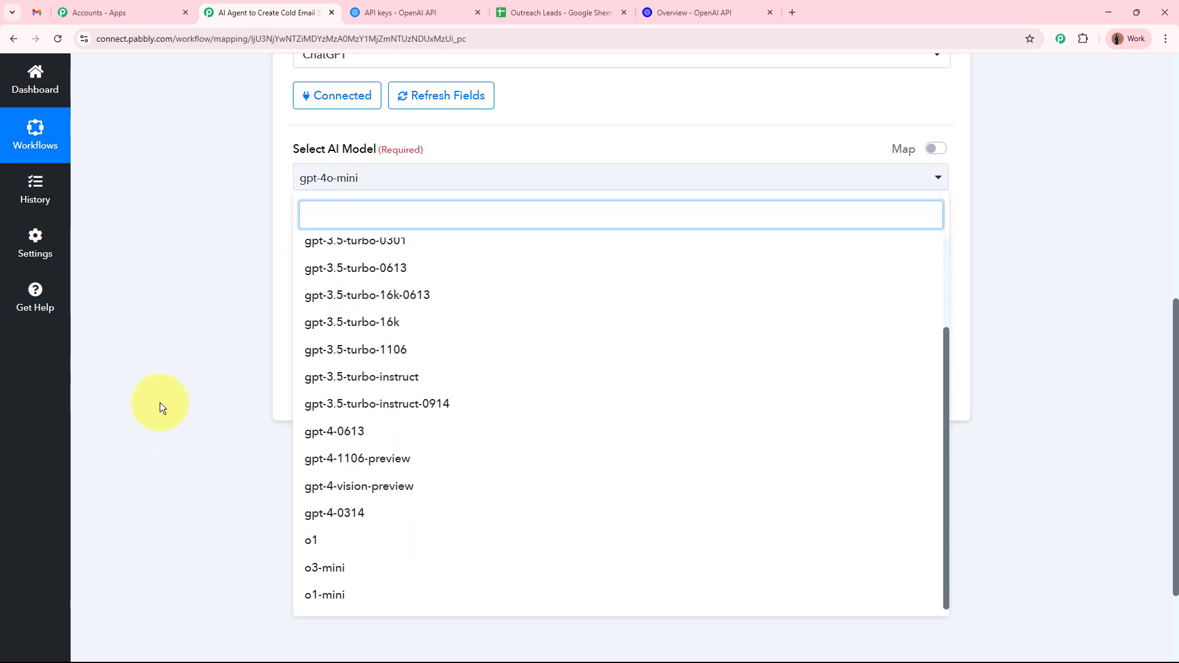
left_click(160, 403)
scroll(220, 213, "down", 1)
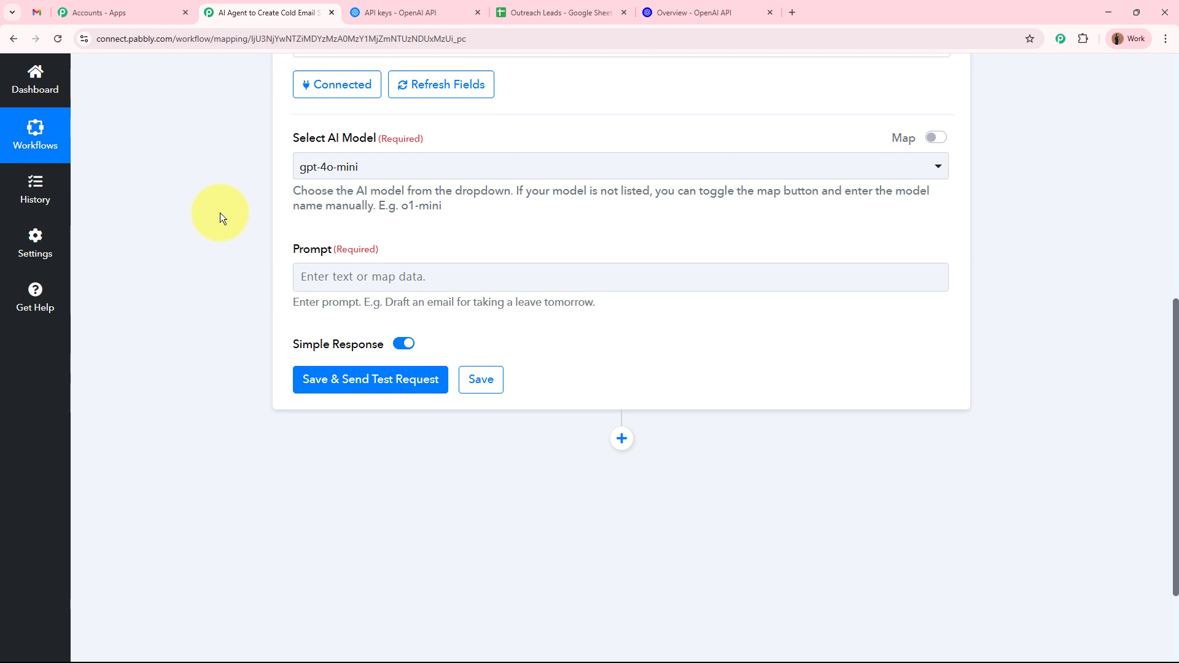
Step: Paste the prepared cold outreach email prompt, with its lead-detail placeholders and task instructions, into the ChatGPT action's Prompt field
left_click_drag(298, 174, 423, 182)
left_click(215, 226)
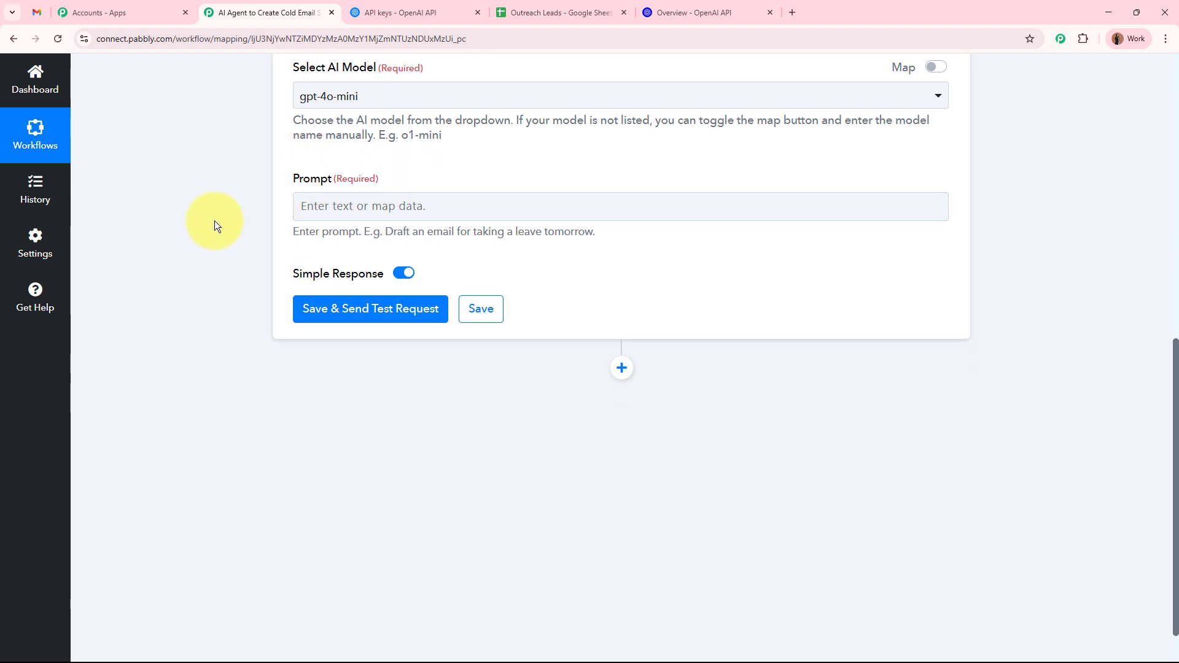
left_click(358, 204)
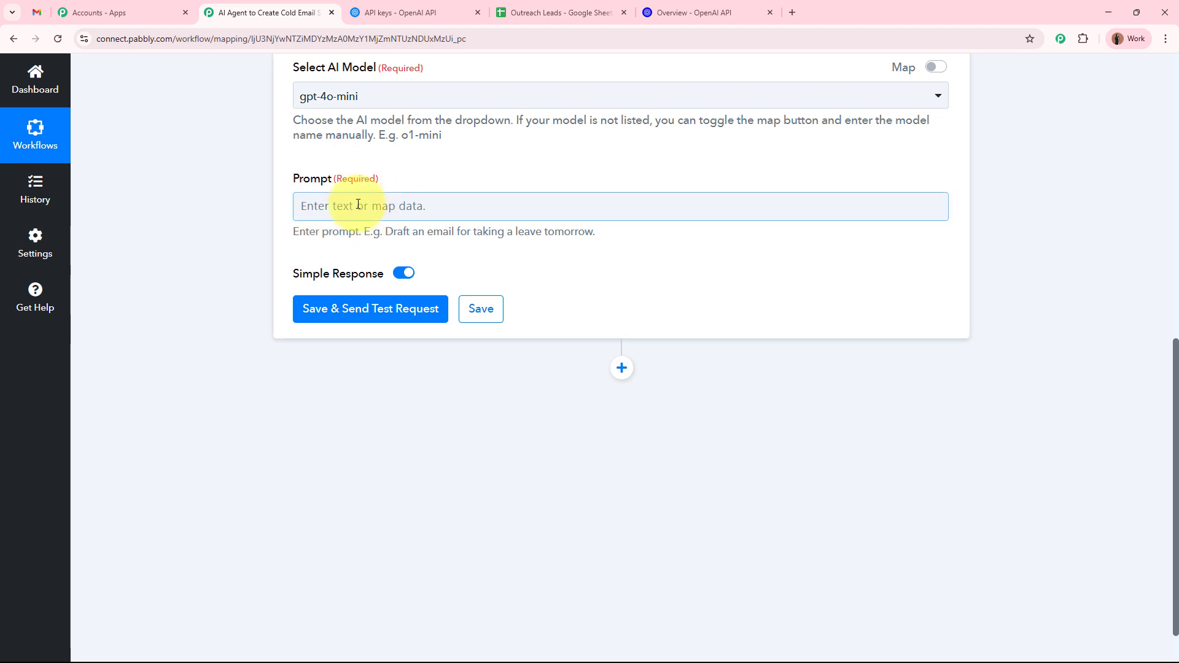
left_click(350, 206)
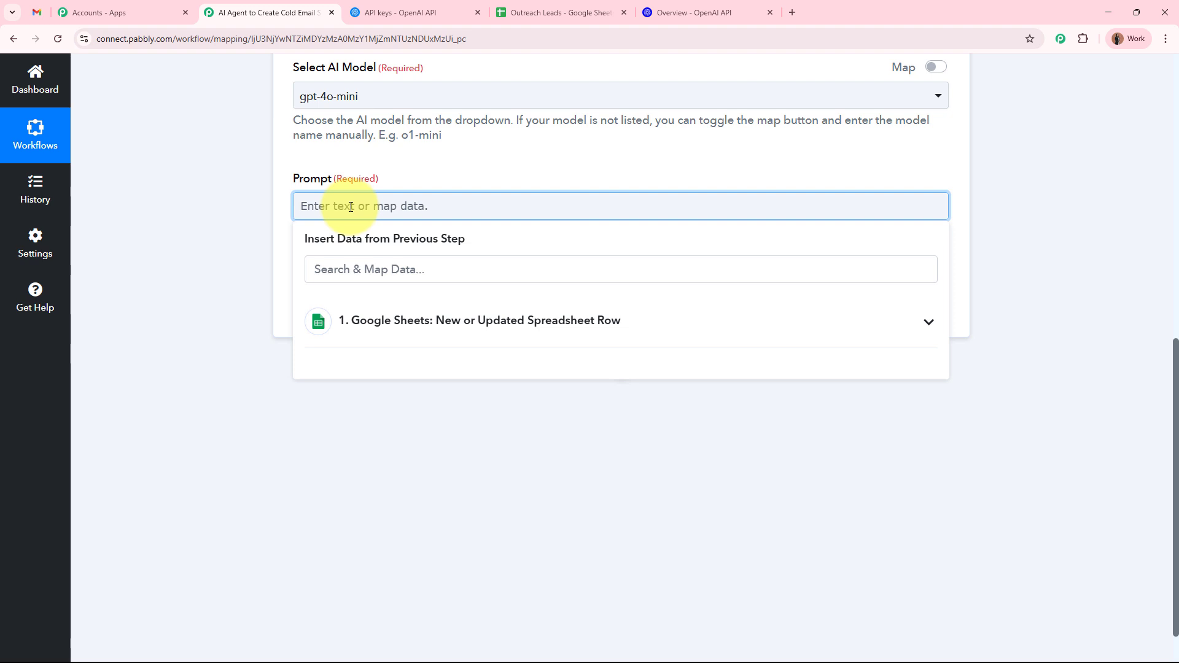
key("ctrl+v")
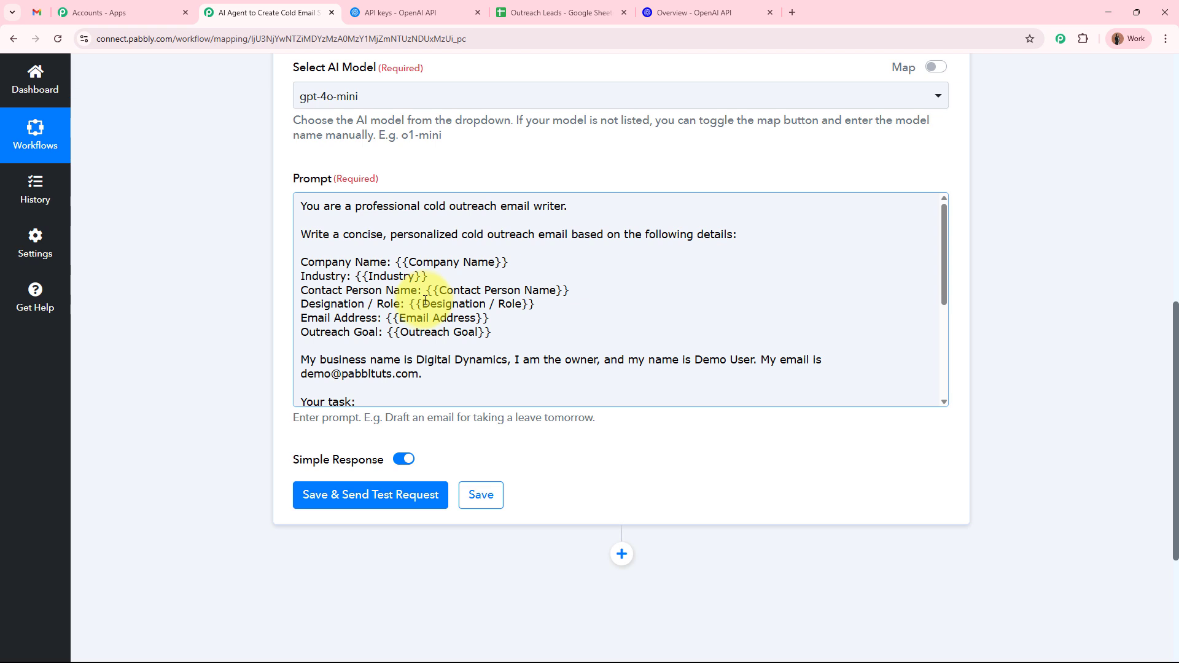
Step: Review the pasted prompt's task rules and its closing instruction to respond in the example JSON format with Subject Line and Email Body
scroll(425, 301, "down", 1)
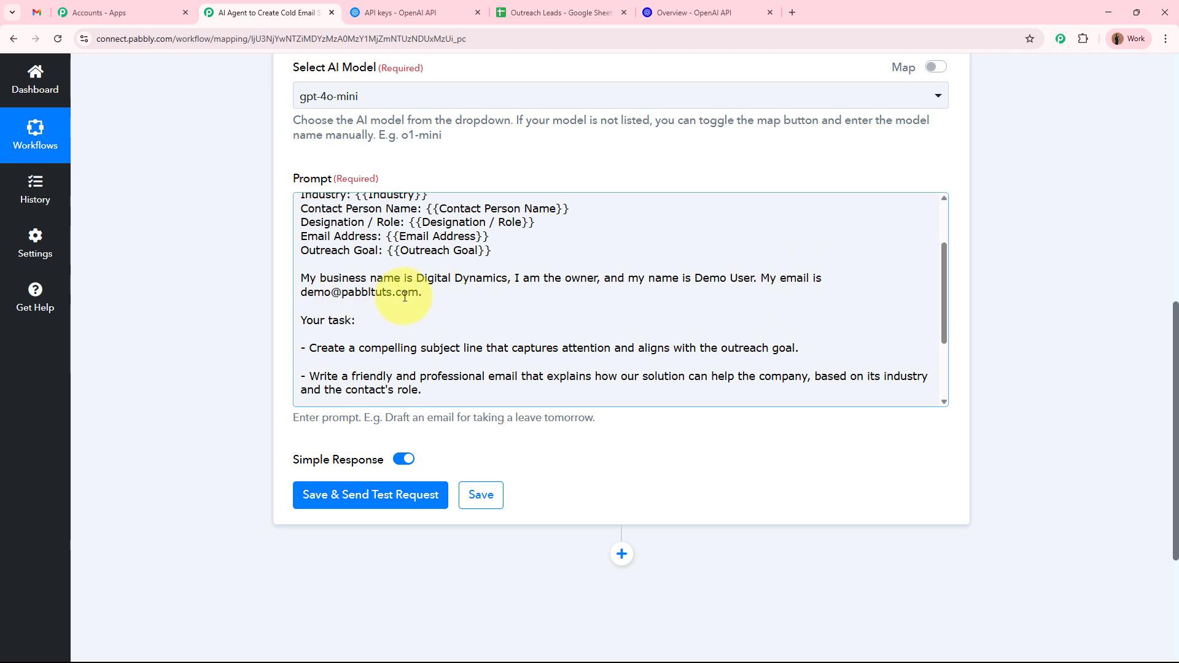
scroll(344, 317, "down", 2)
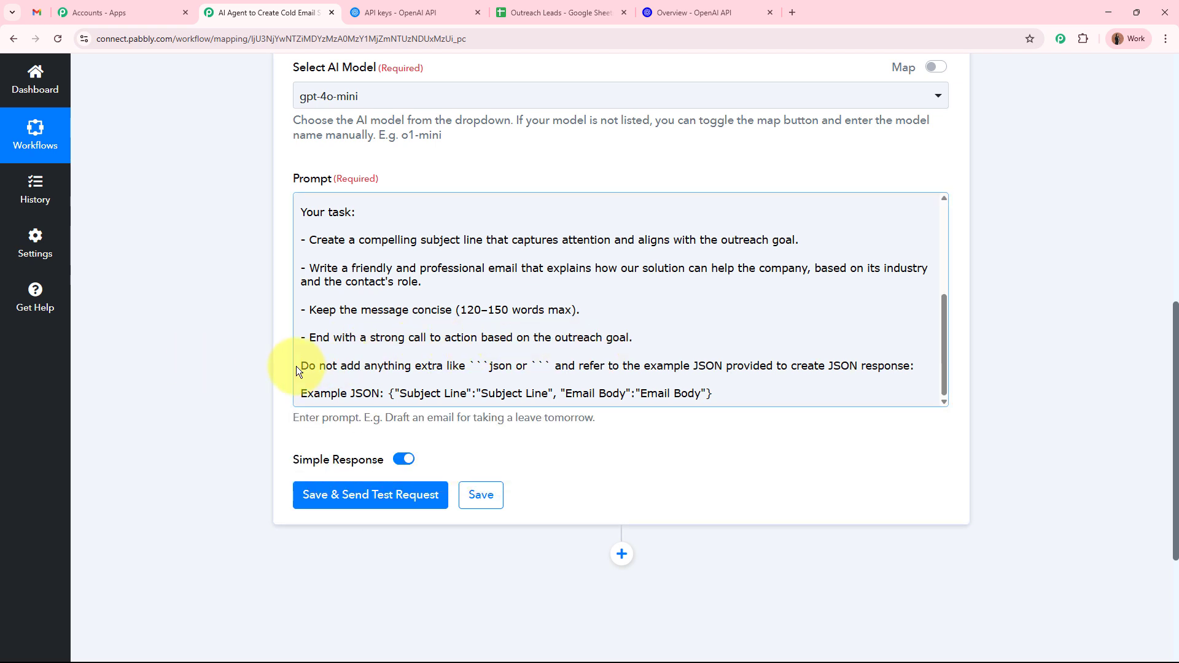
left_click_drag(296, 366, 995, 355)
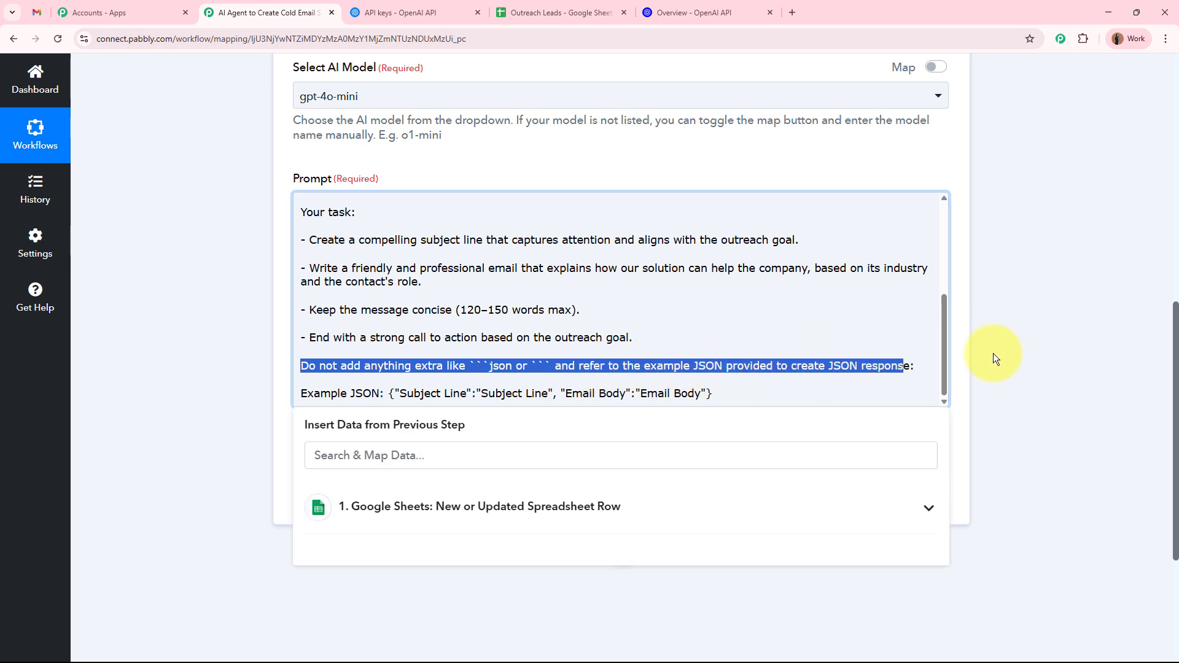
left_click(1011, 352)
left_click(832, 366)
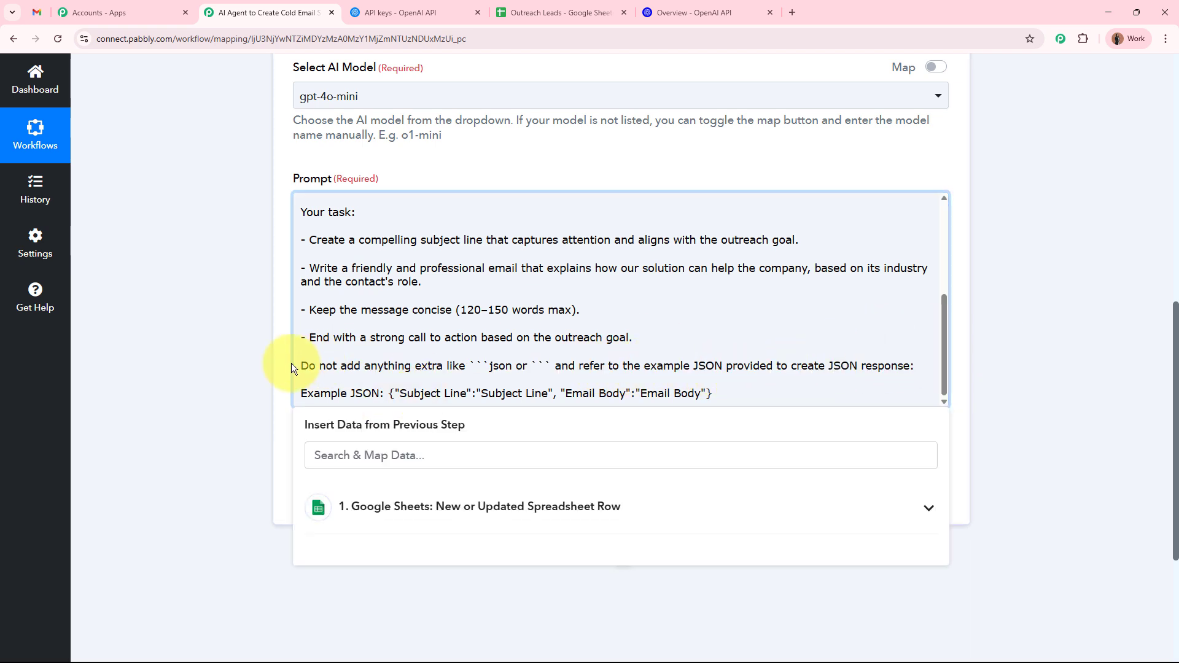
left_click_drag(297, 365, 725, 395)
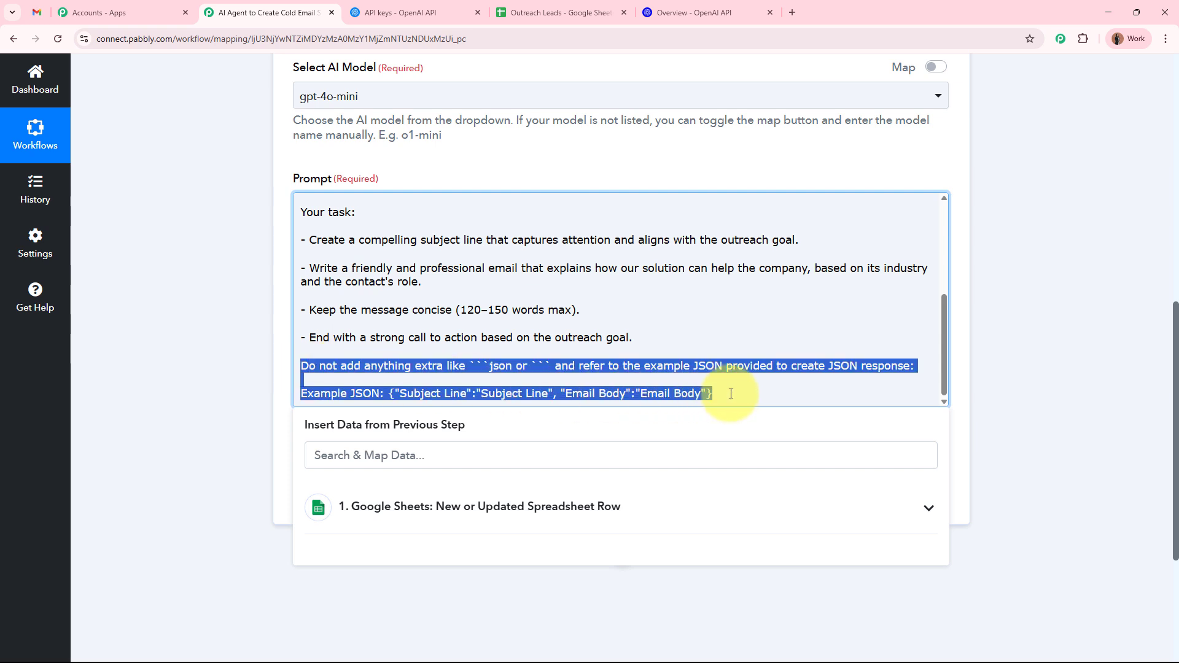
left_click(731, 394)
left_click(121, 344)
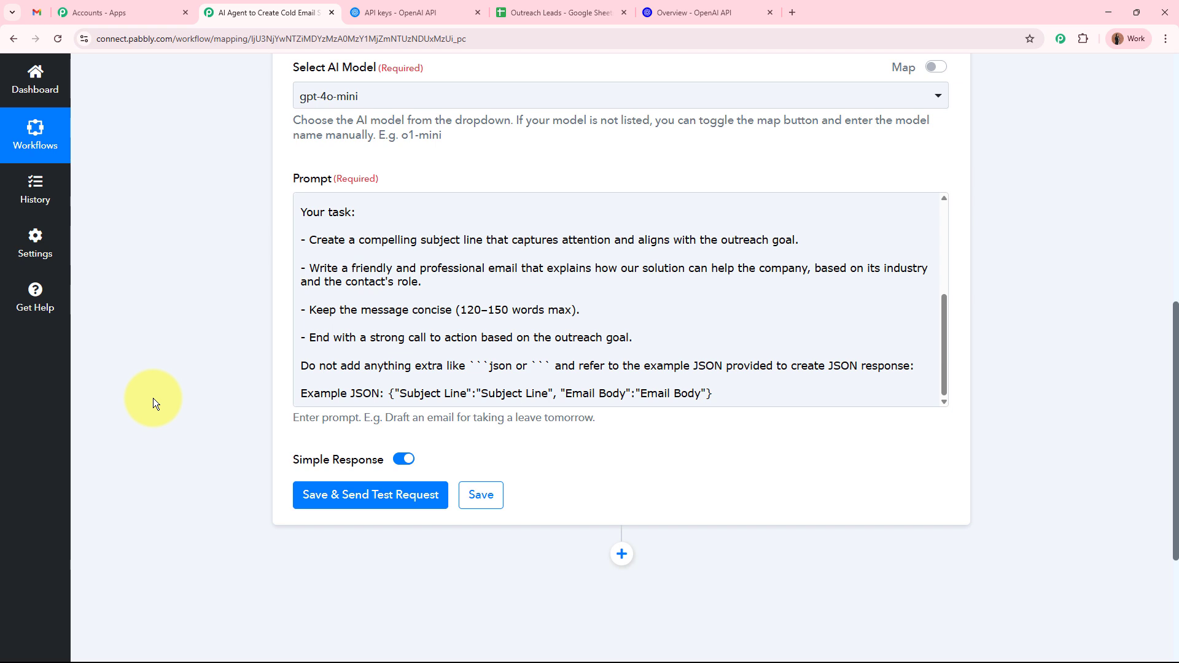
left_click(301, 393)
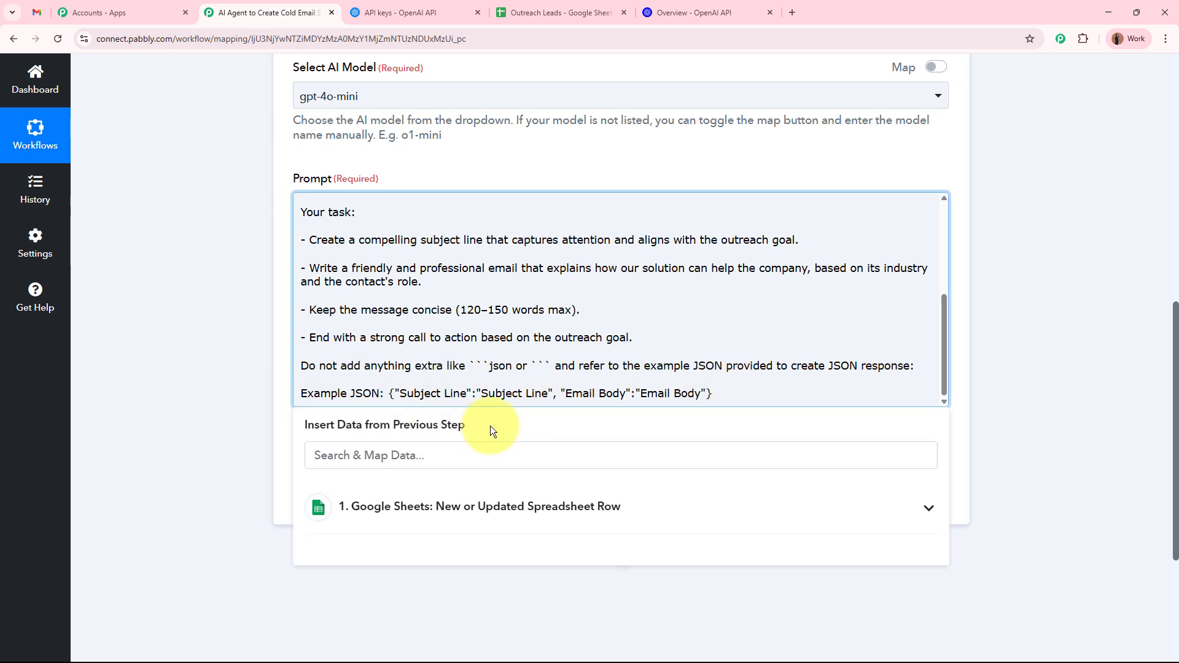
left_click(224, 366)
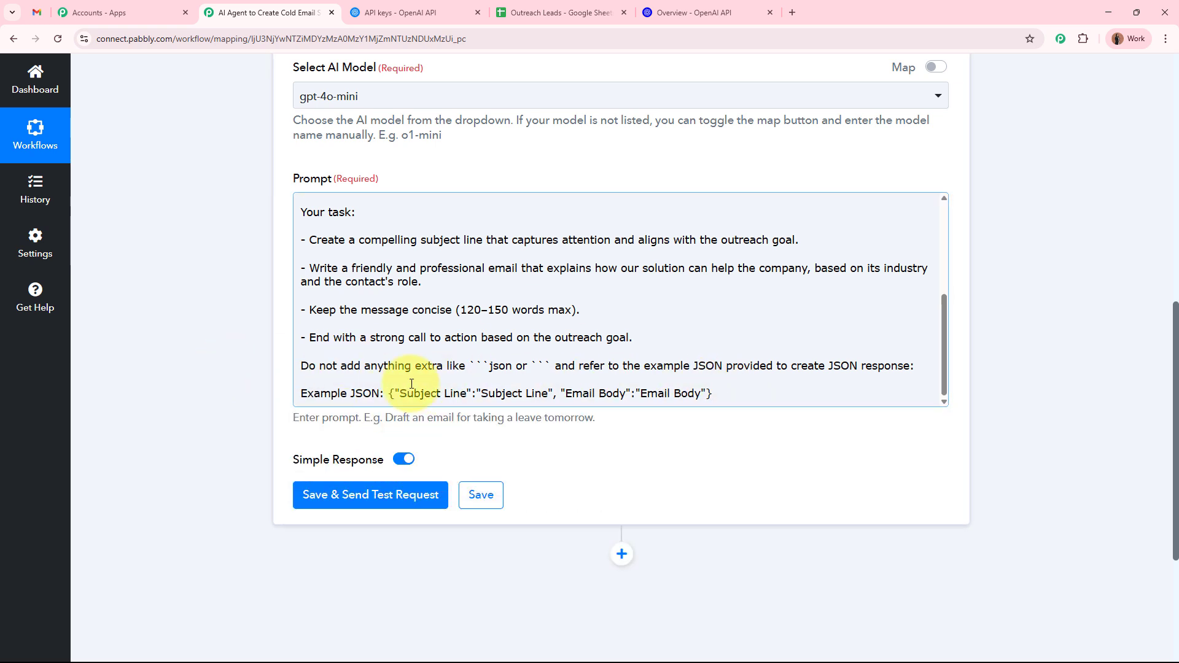
triple_click(298, 366)
left_click(711, 394, "shift")
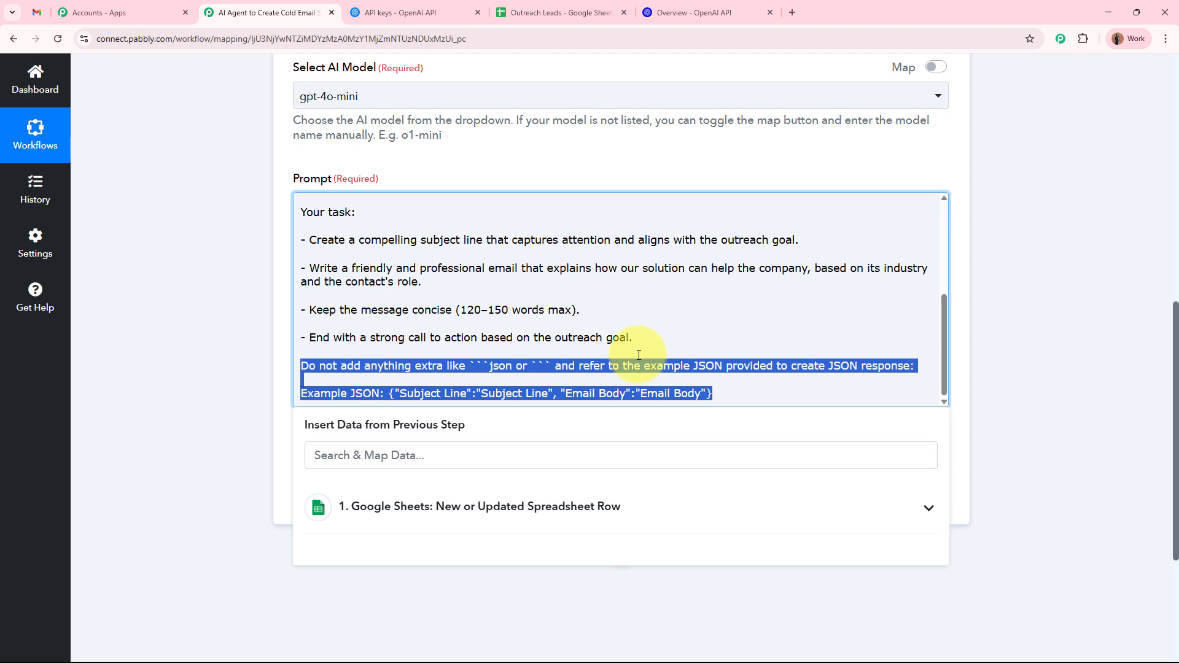
key("Left")
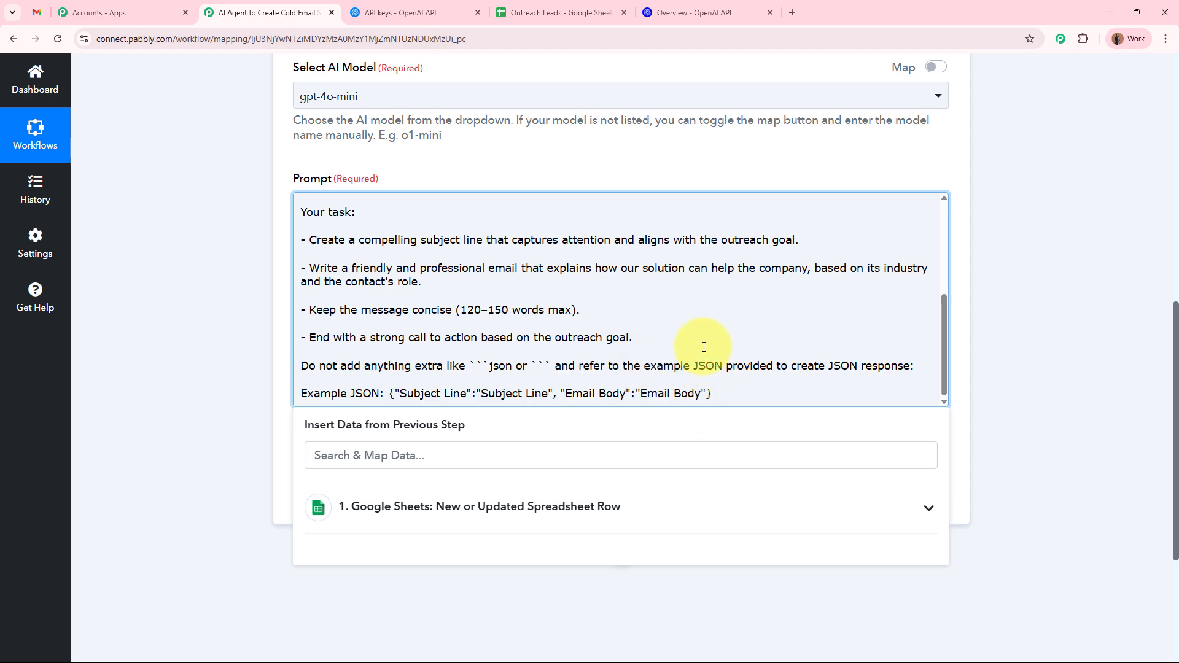
Step: Replace the {{Company Name}} placeholder in the prompt with the Company Name field from the Google Sheets trigger
scroll(701, 341, "up", 3)
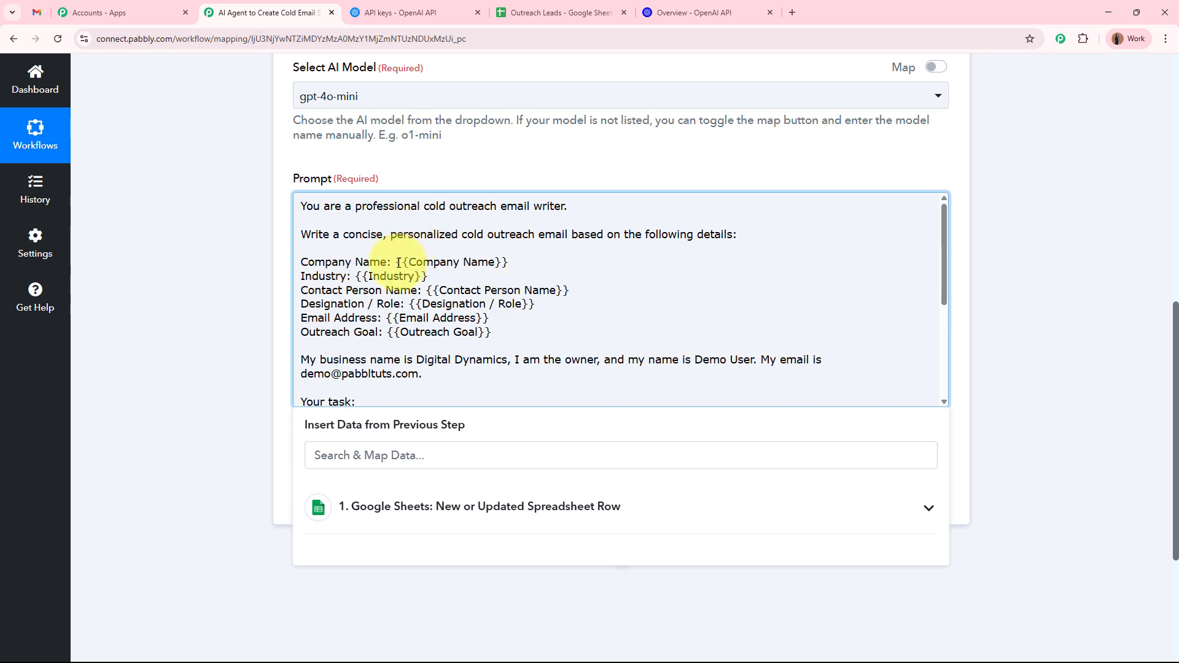
left_click_drag(396, 262, 523, 264)
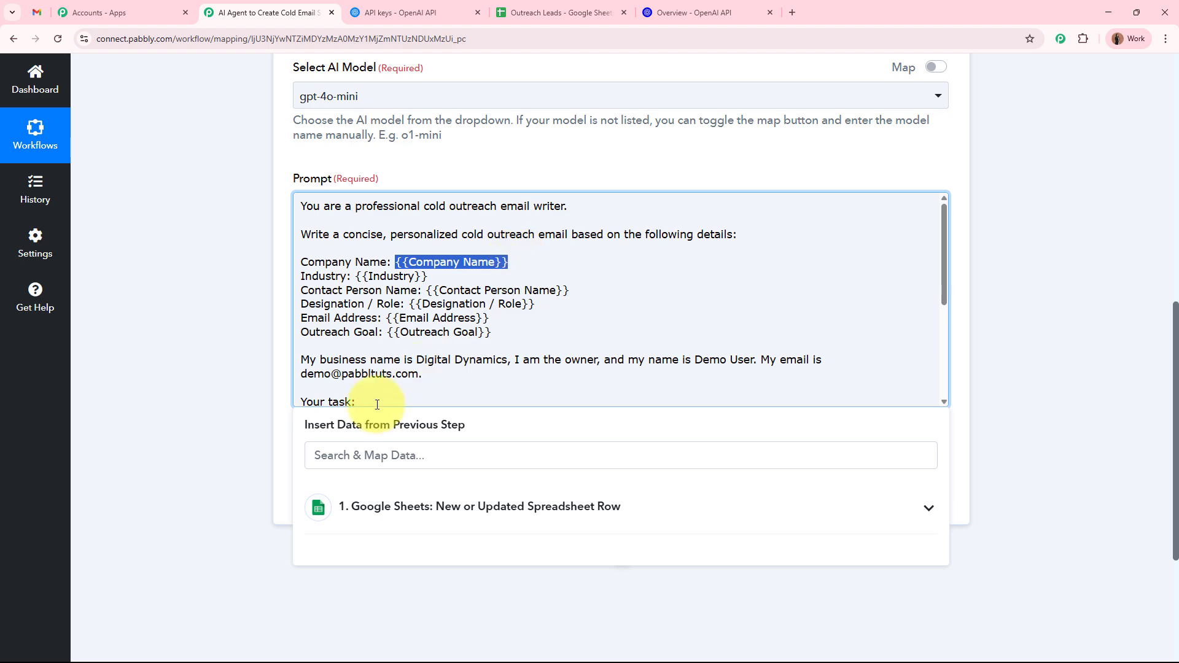
scroll(452, 425, "up", 10)
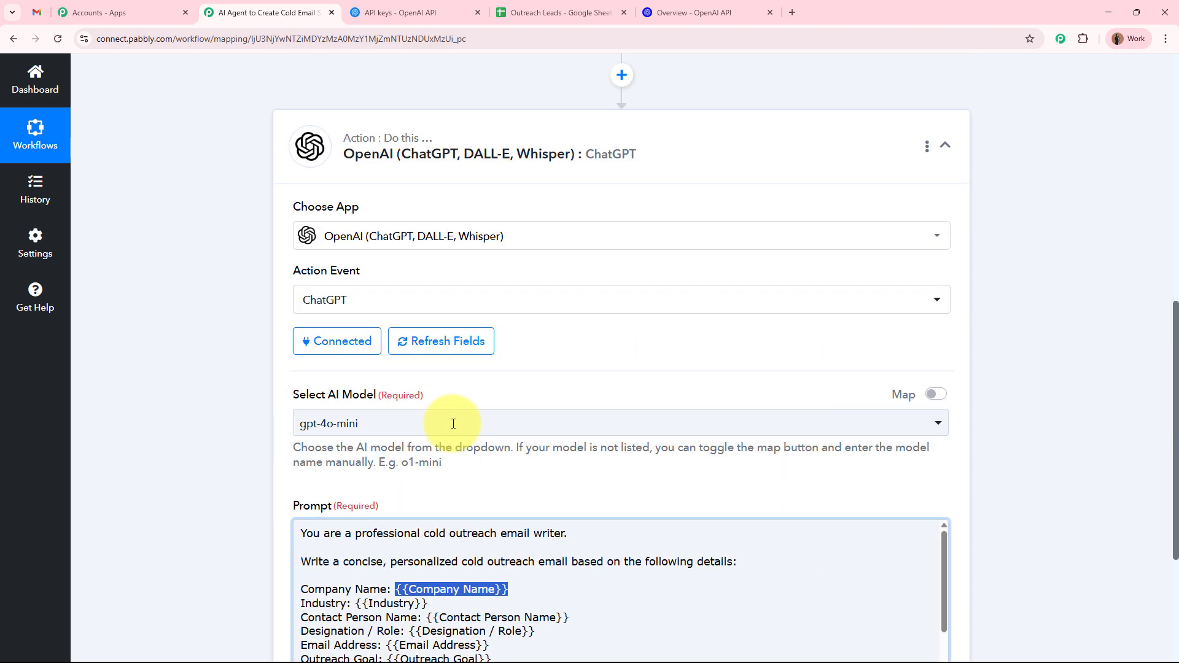
scroll(636, 285, "down", 10)
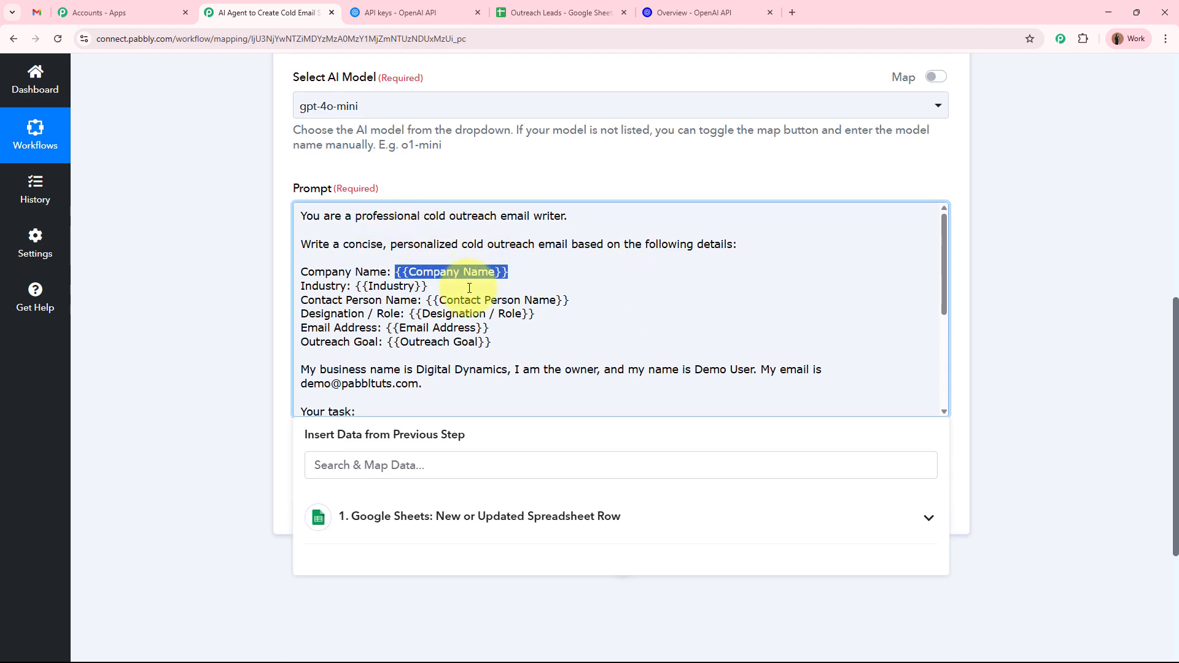
scroll(470, 286, "down", 2)
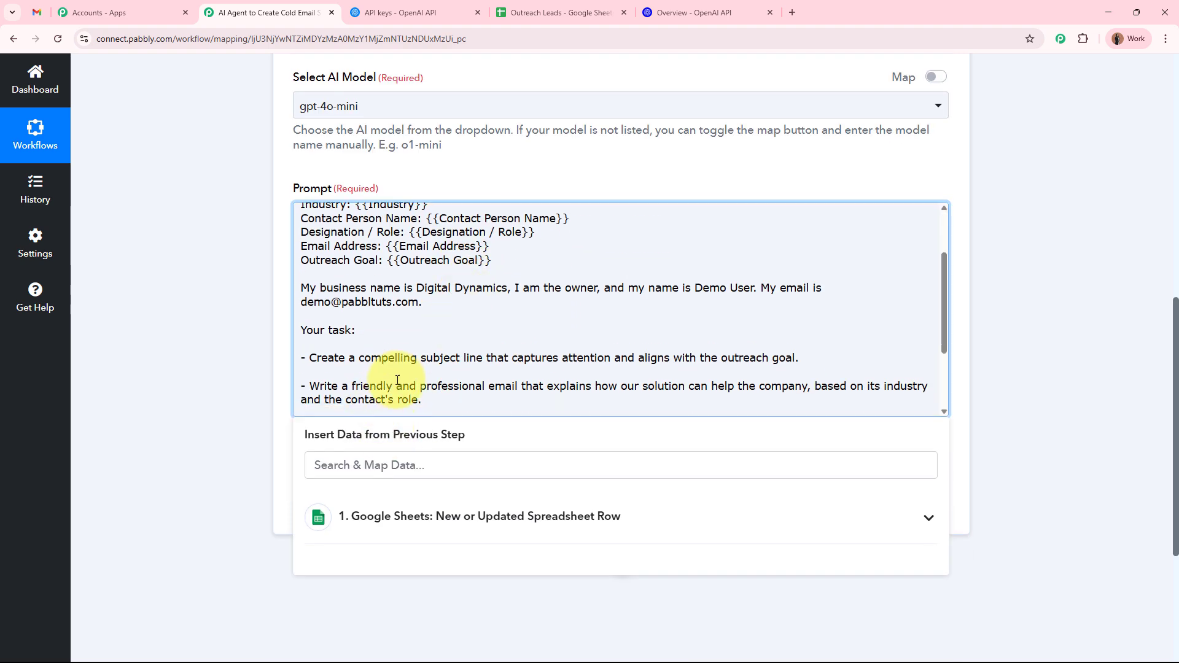
scroll(399, 430, "up", 2)
scroll(267, 450, "down", 3)
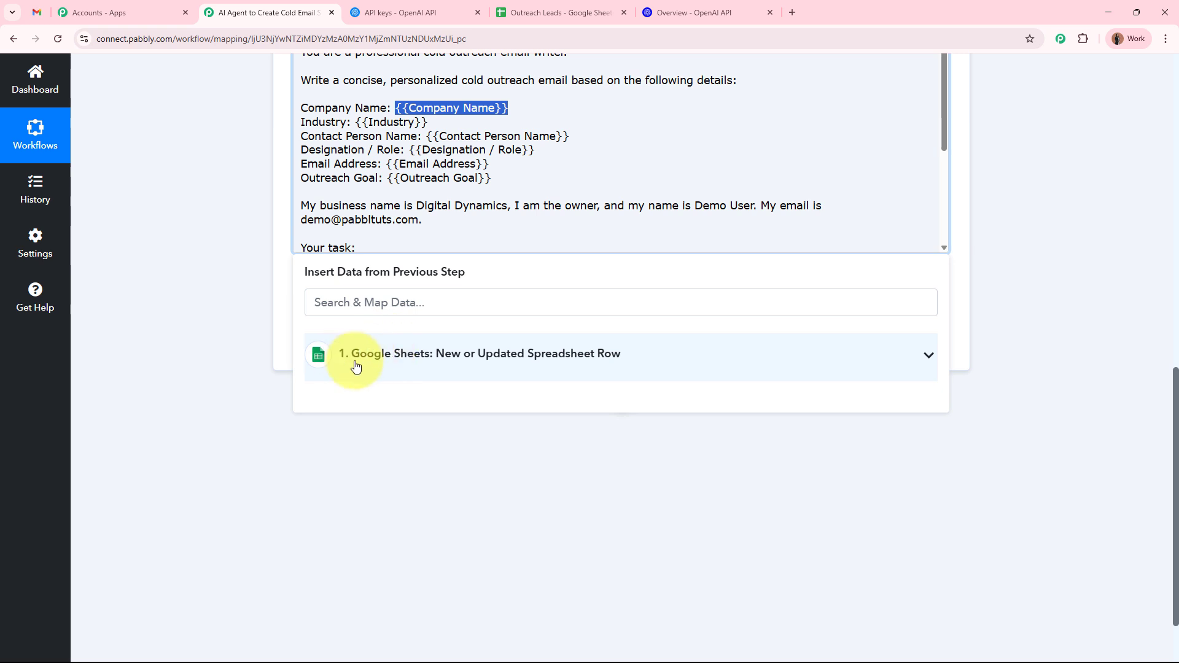
left_click(576, 355)
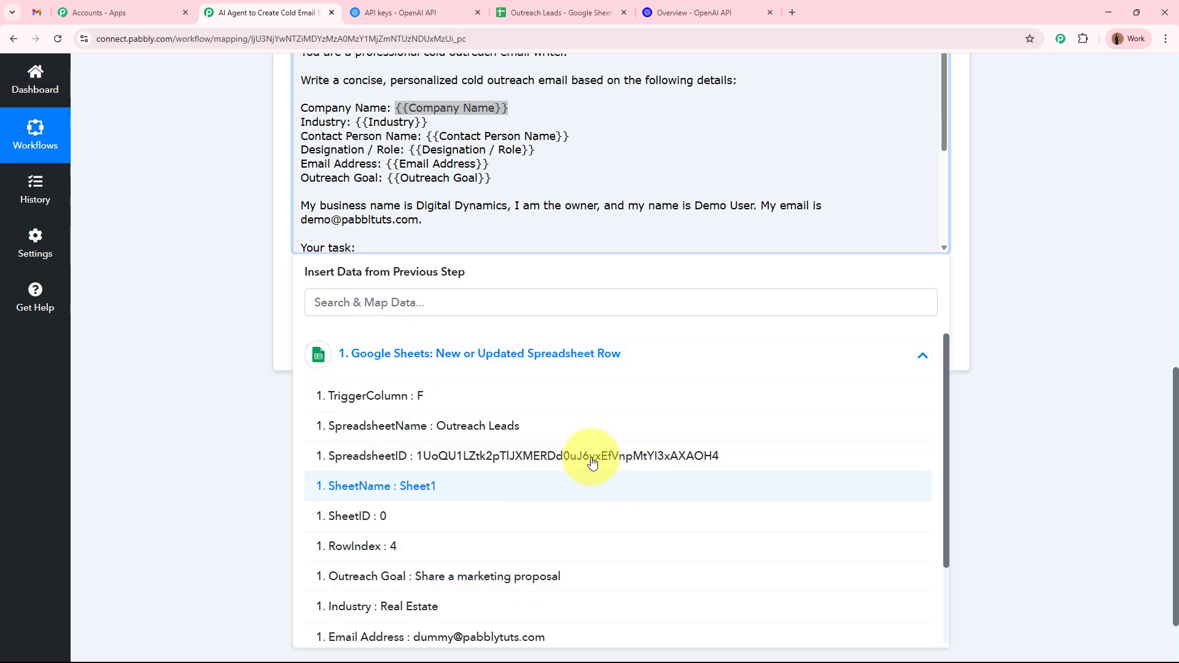
scroll(589, 459, "down", 2)
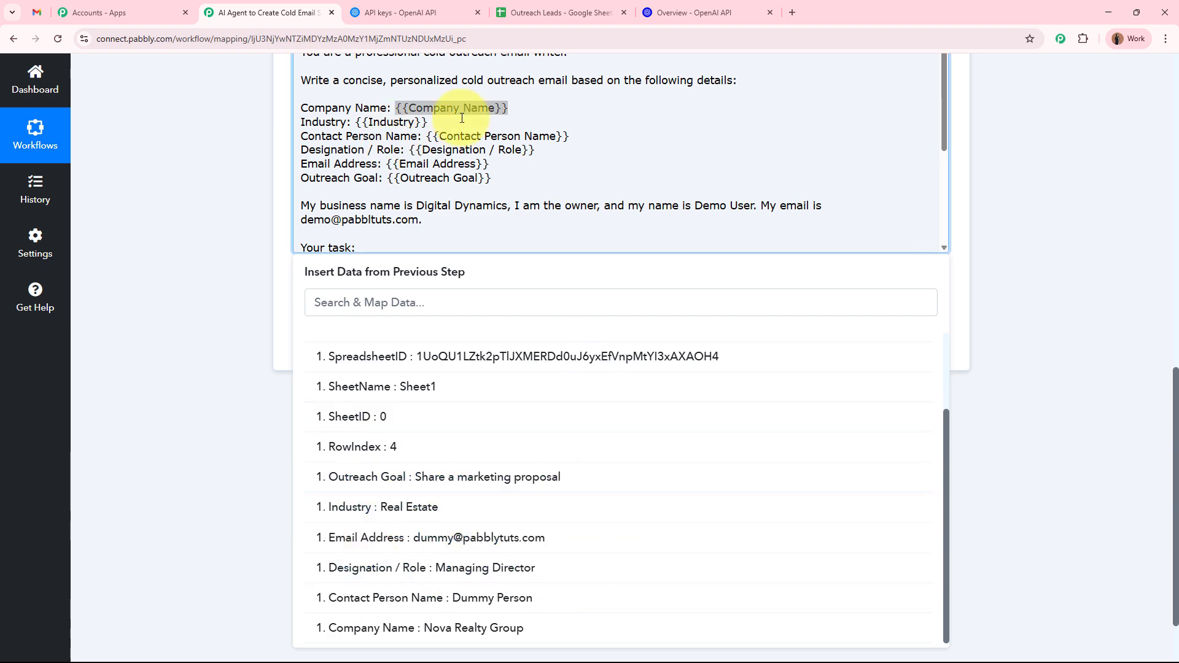
left_click(438, 627)
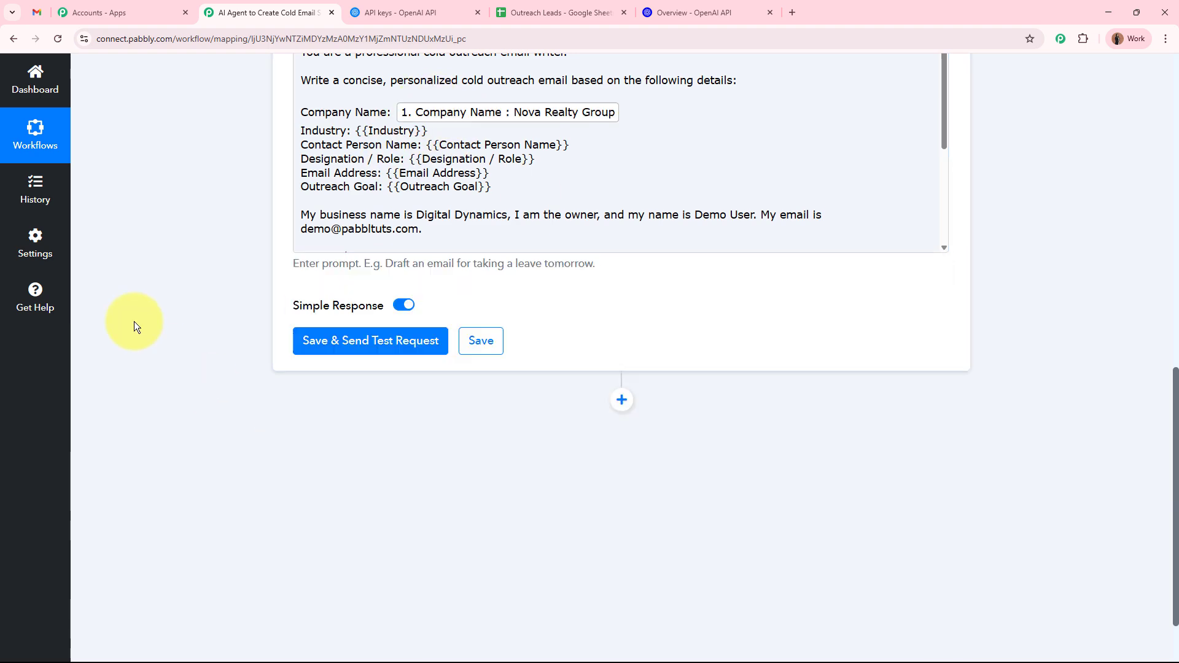
Step: Replace the {{Industry}} placeholder in the prompt with the Industry field from the Google Sheets trigger
scroll(134, 321, "up", 4)
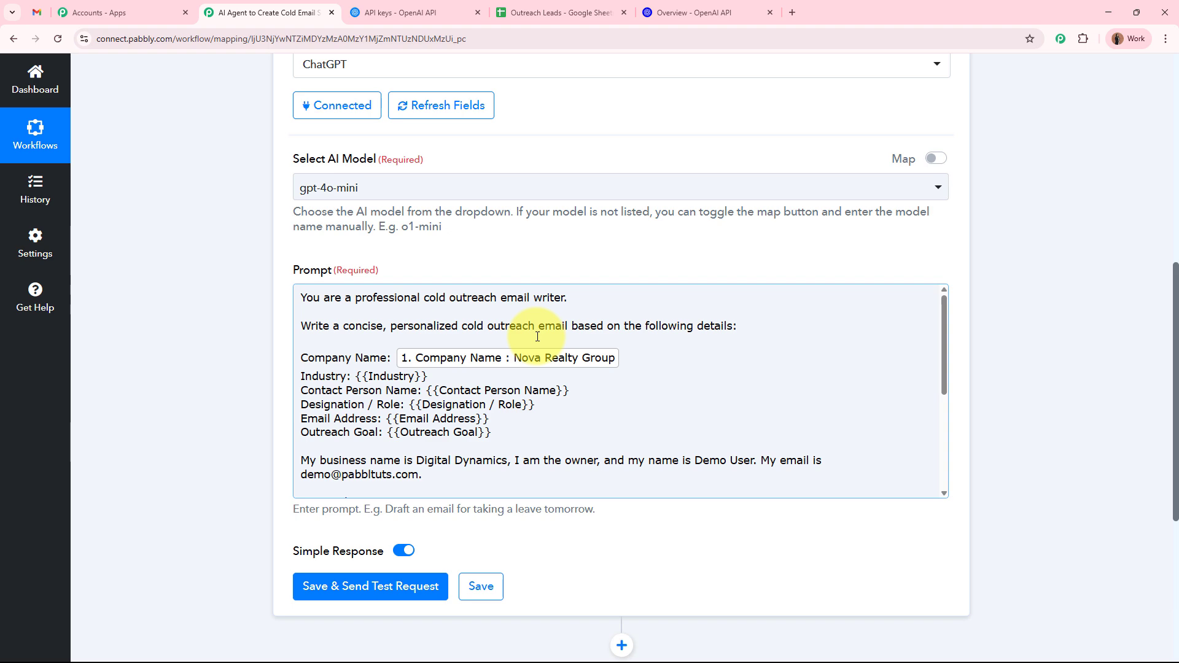
scroll(538, 337, "up", 8)
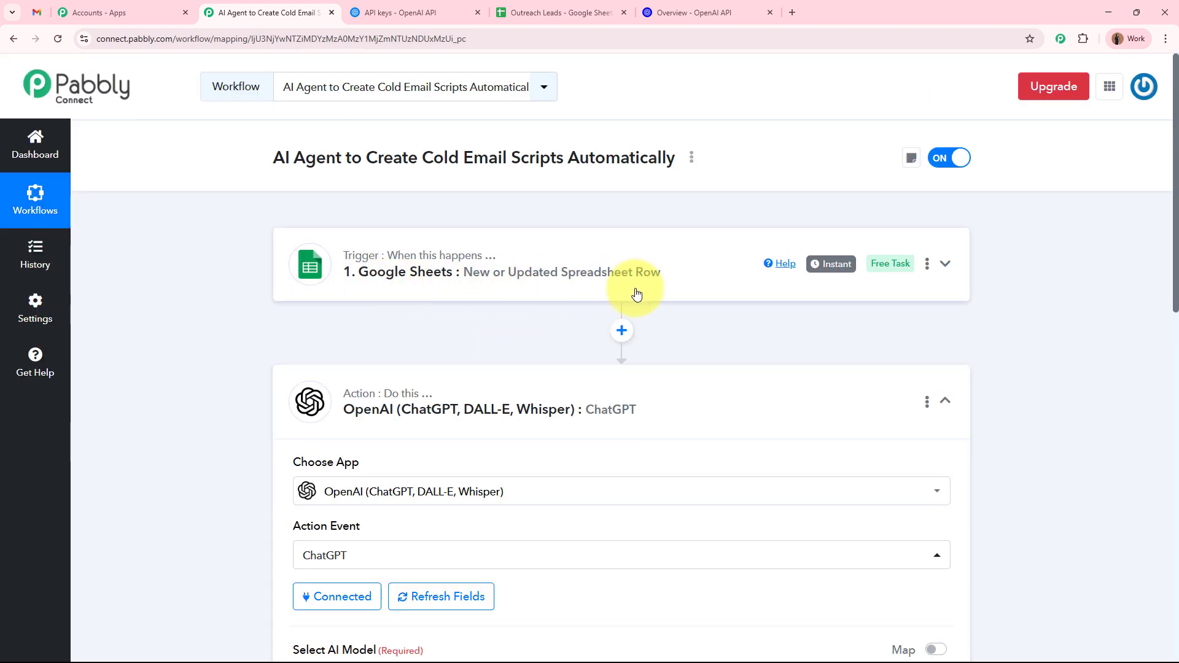
scroll(635, 294, "down", 2)
scroll(635, 289, "down", 8)
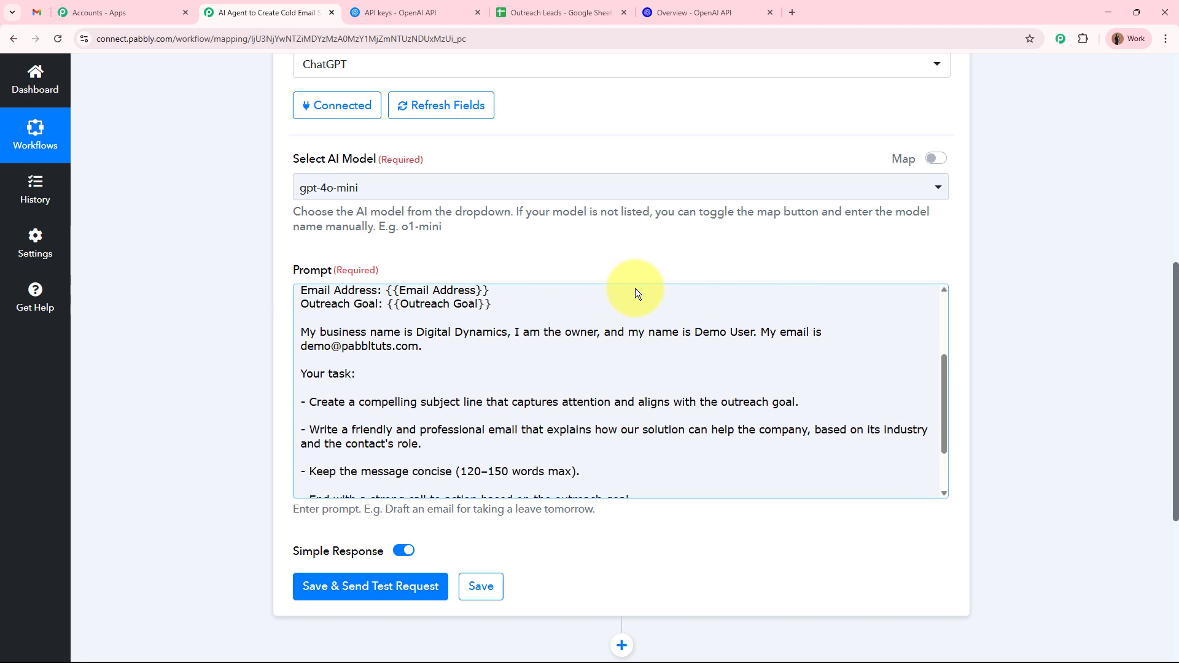
scroll(403, 418, "up", 3)
scroll(224, 353, "down", 3)
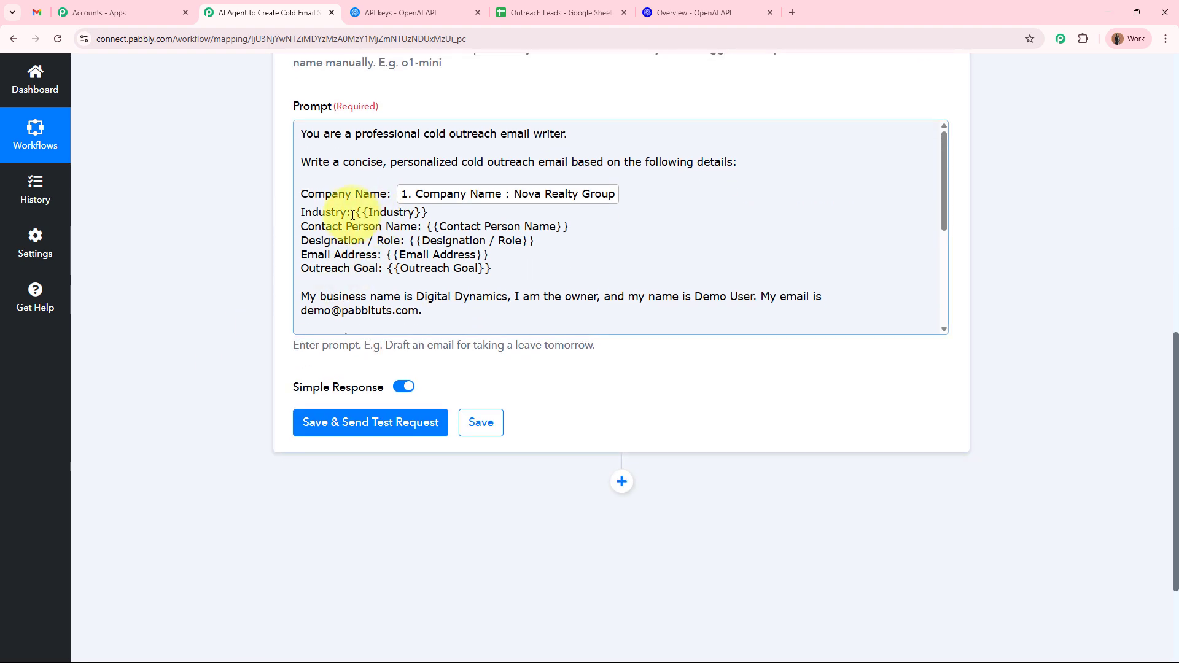
left_click_drag(355, 211, 428, 213)
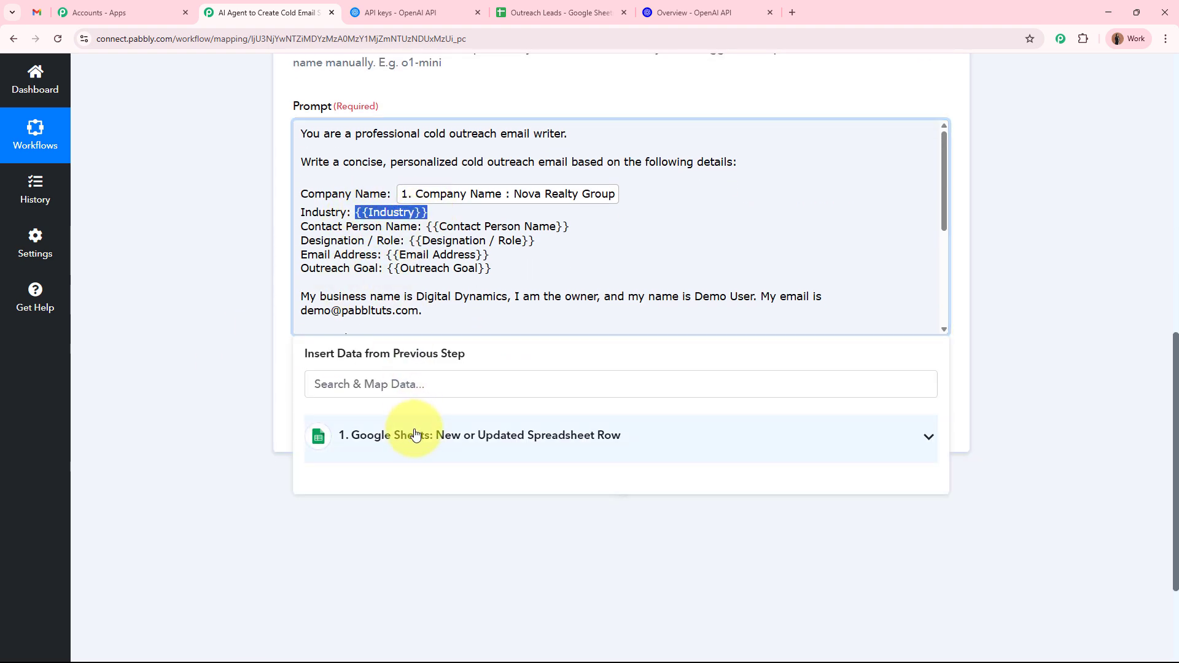
left_click(406, 438)
scroll(408, 452, "down", 3)
left_click(411, 516)
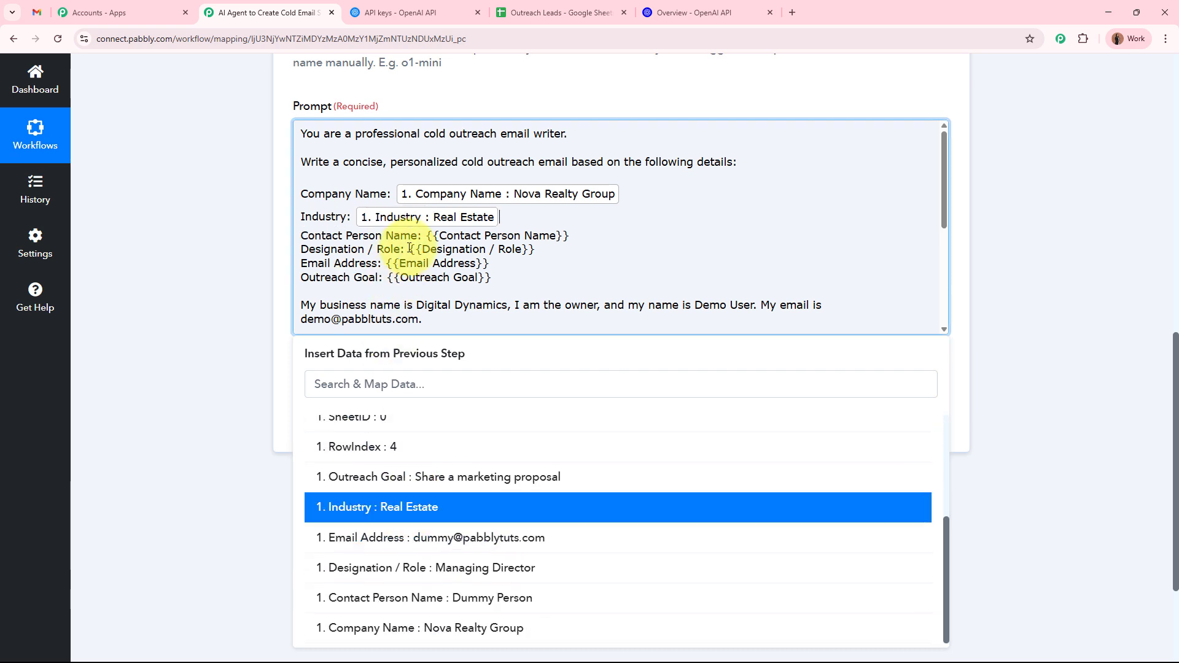
Step: Replace the {{Contact Person Name}} and {{Designation / Role}} placeholders in the prompt with the matching Google Sheets trigger fields
left_click_drag(428, 236, 571, 237)
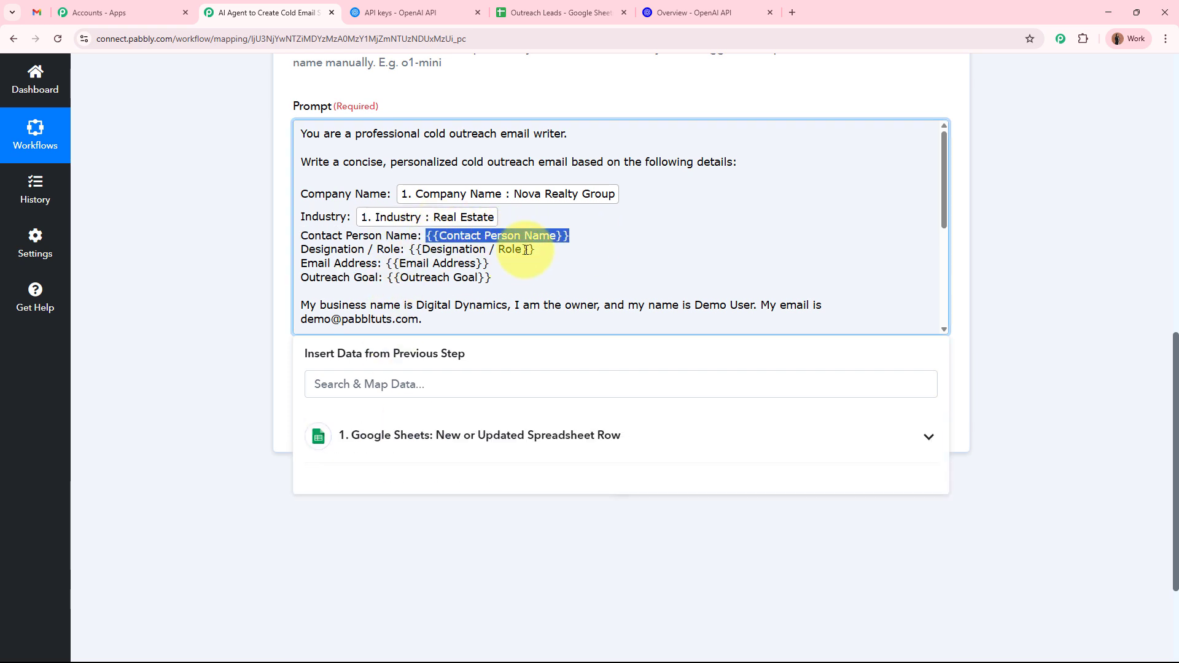
left_click(424, 464)
scroll(424, 492, "down", 5)
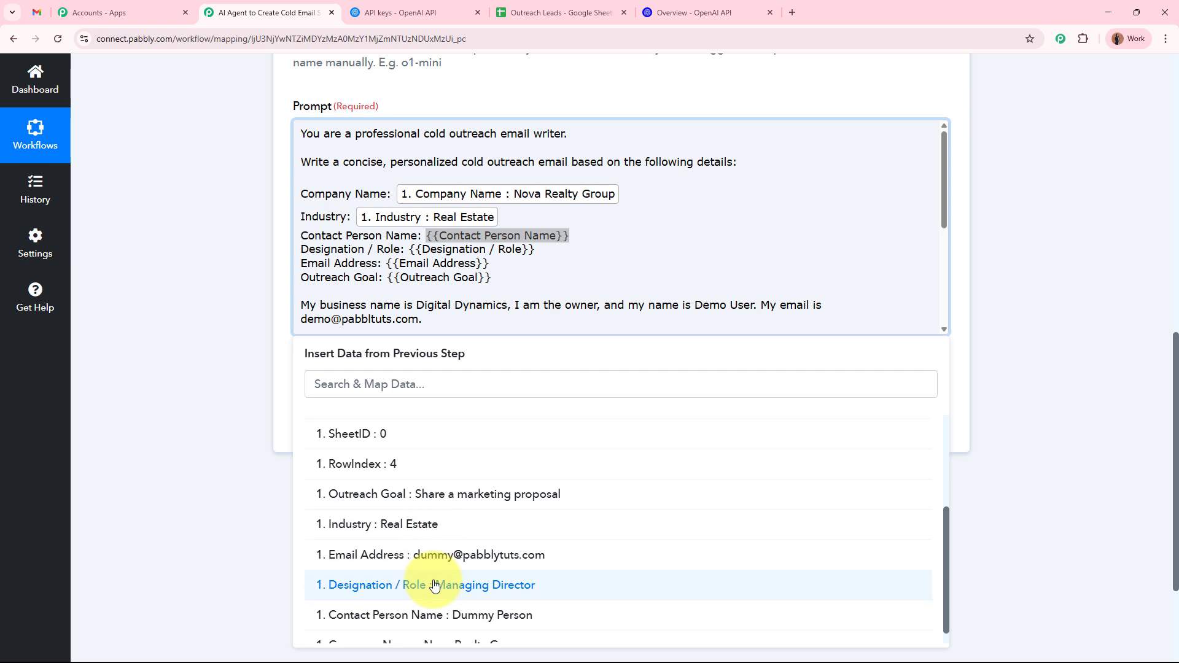
left_click(433, 593)
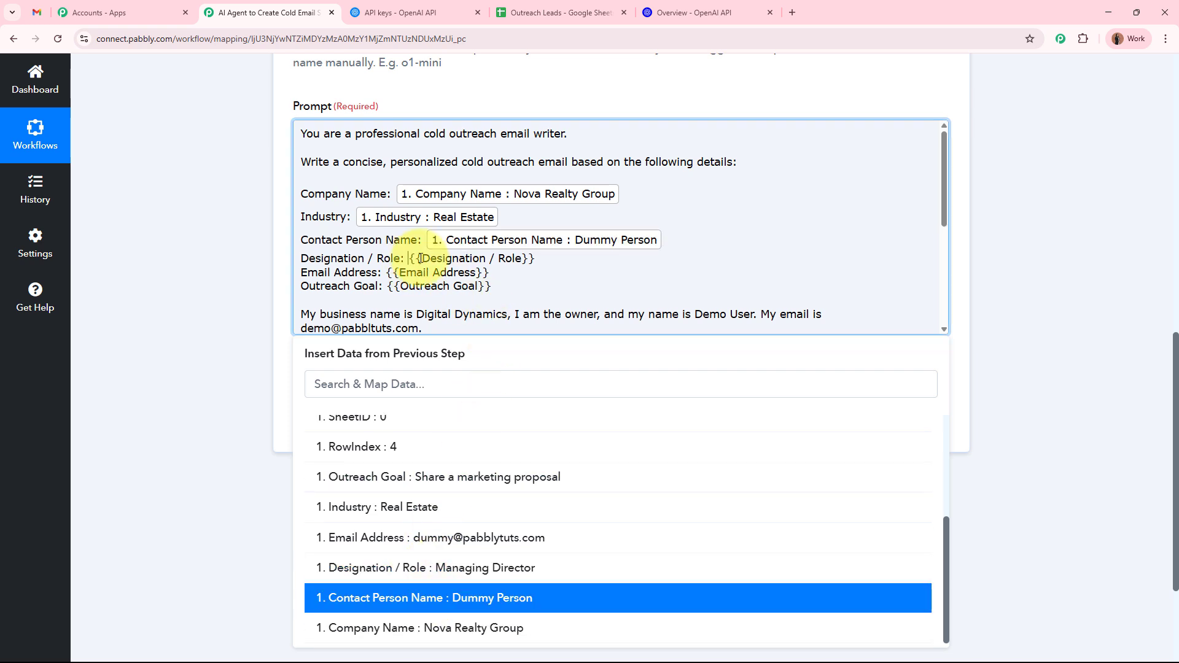
left_click_drag(410, 258, 535, 258)
left_click(351, 439)
scroll(422, 571, "down", 5)
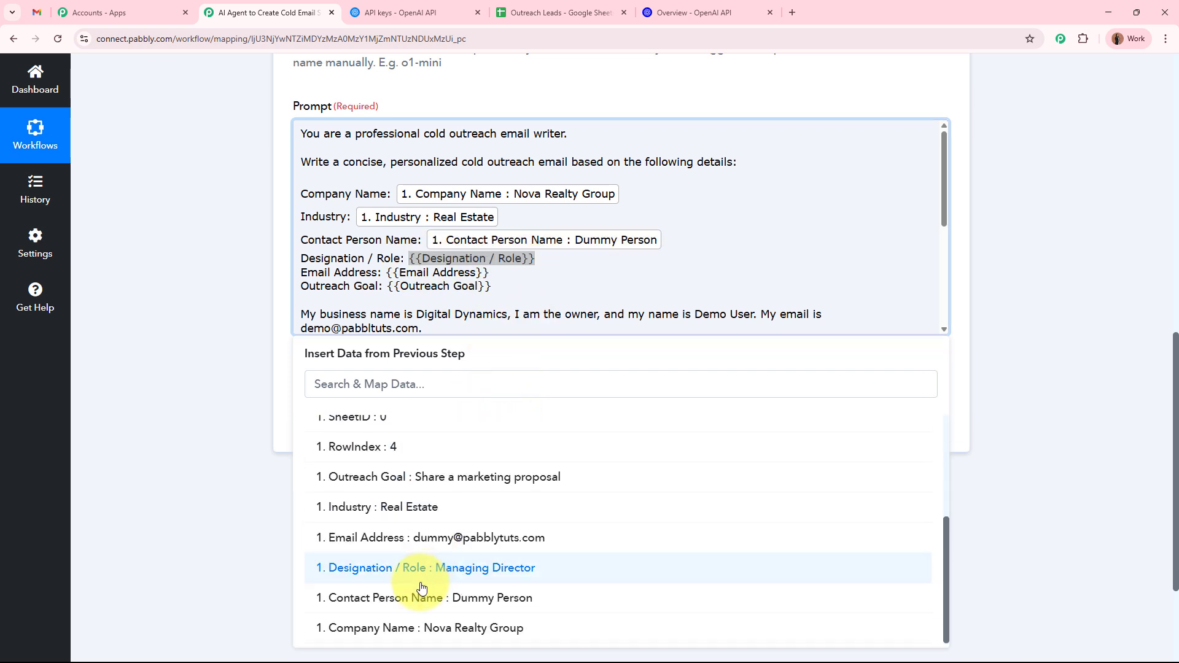
left_click(418, 567)
Step: Replace the {{Email Address}} placeholder in the prompt with the Email Address field from the Google Sheets trigger
left_click_drag(388, 280, 505, 279)
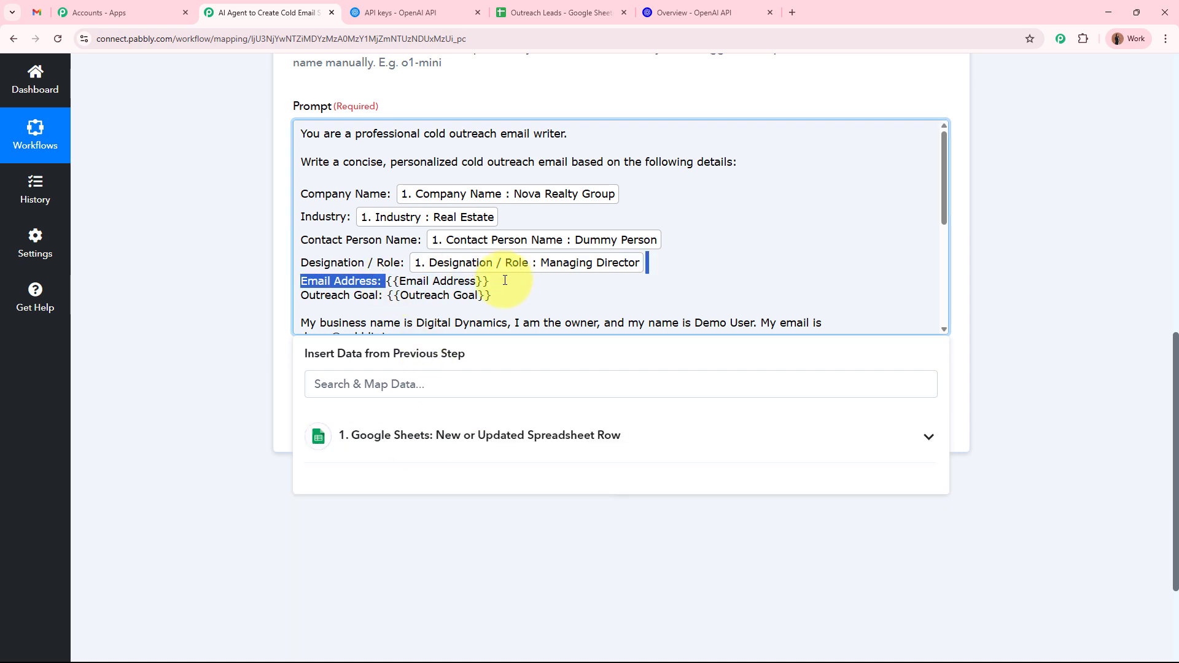
left_click(505, 280)
left_click_drag(387, 280, 489, 282)
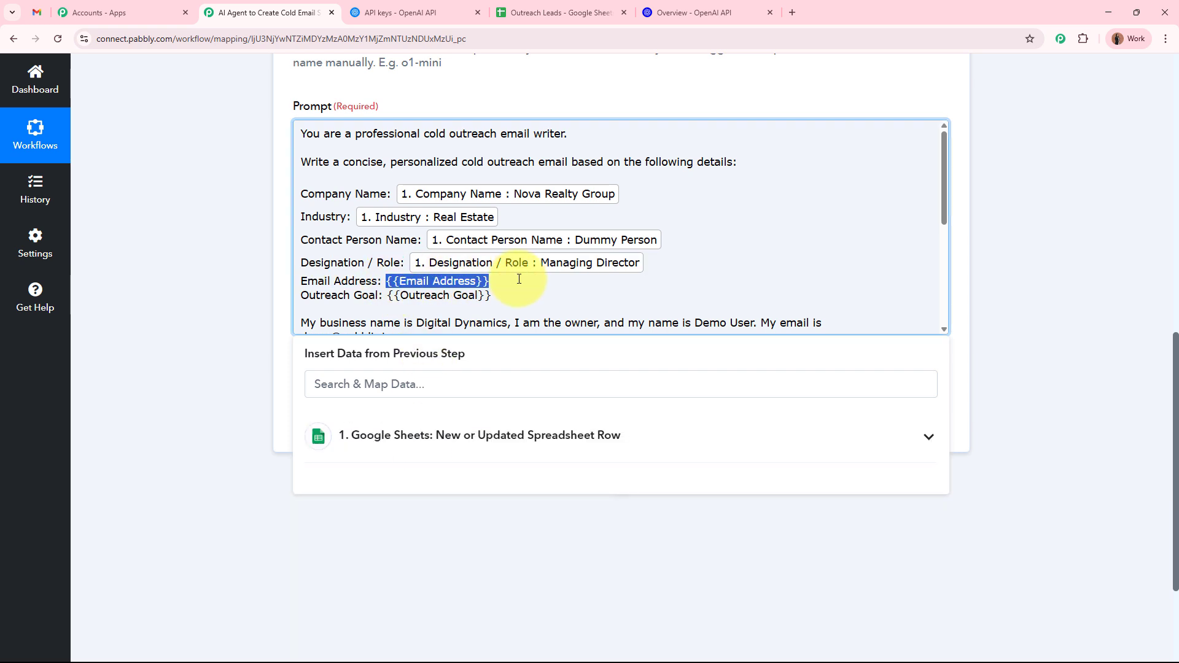
left_click(439, 448)
scroll(451, 584, "down", 3)
left_click(455, 539)
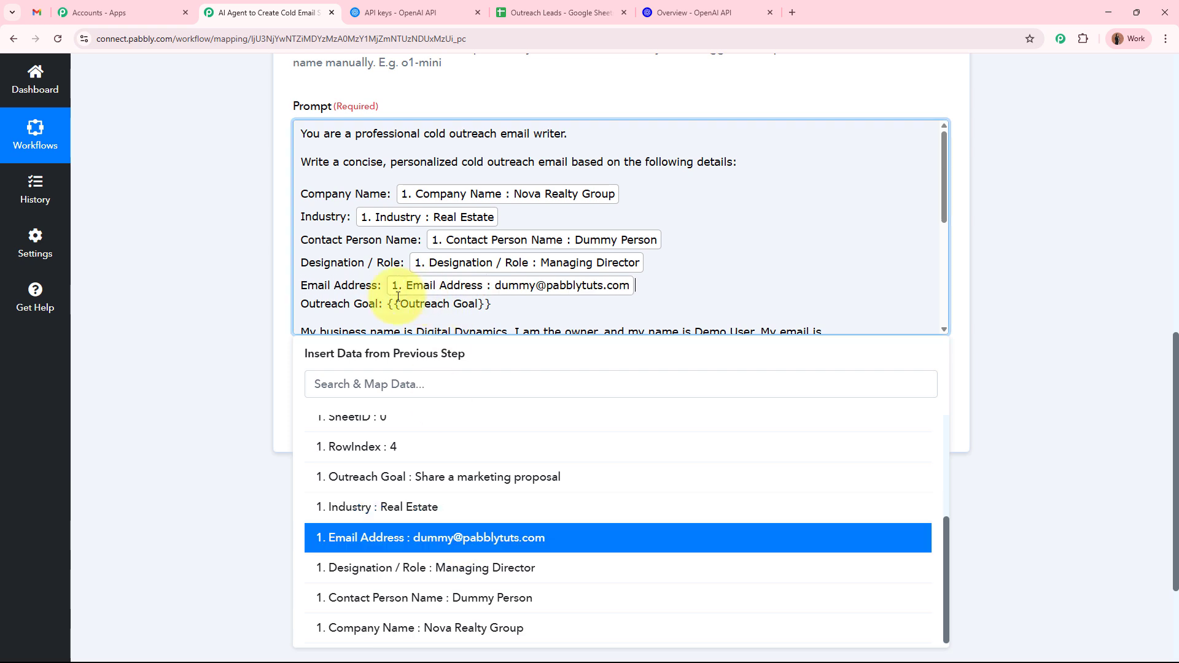
Step: Replace the {{Outreach Goal}} placeholder in the prompt with the Outreach Goal field from the Google Sheets trigger
left_click_drag(389, 304, 522, 303)
left_click(398, 458)
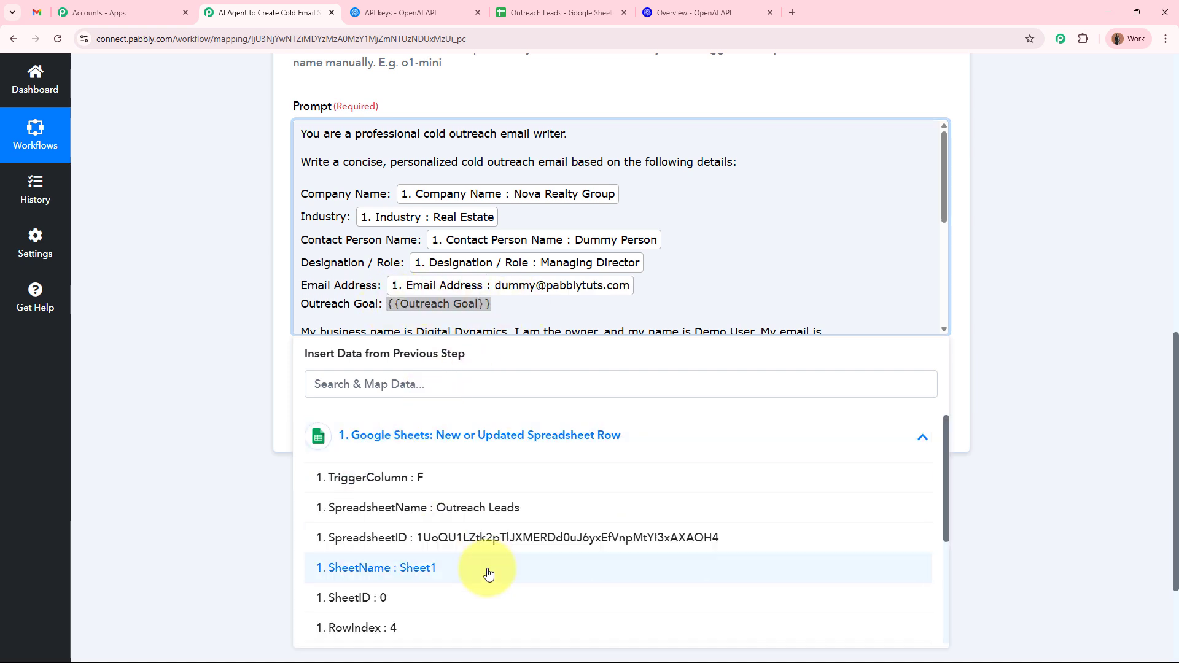
scroll(470, 593, "down", 3)
left_click(458, 477)
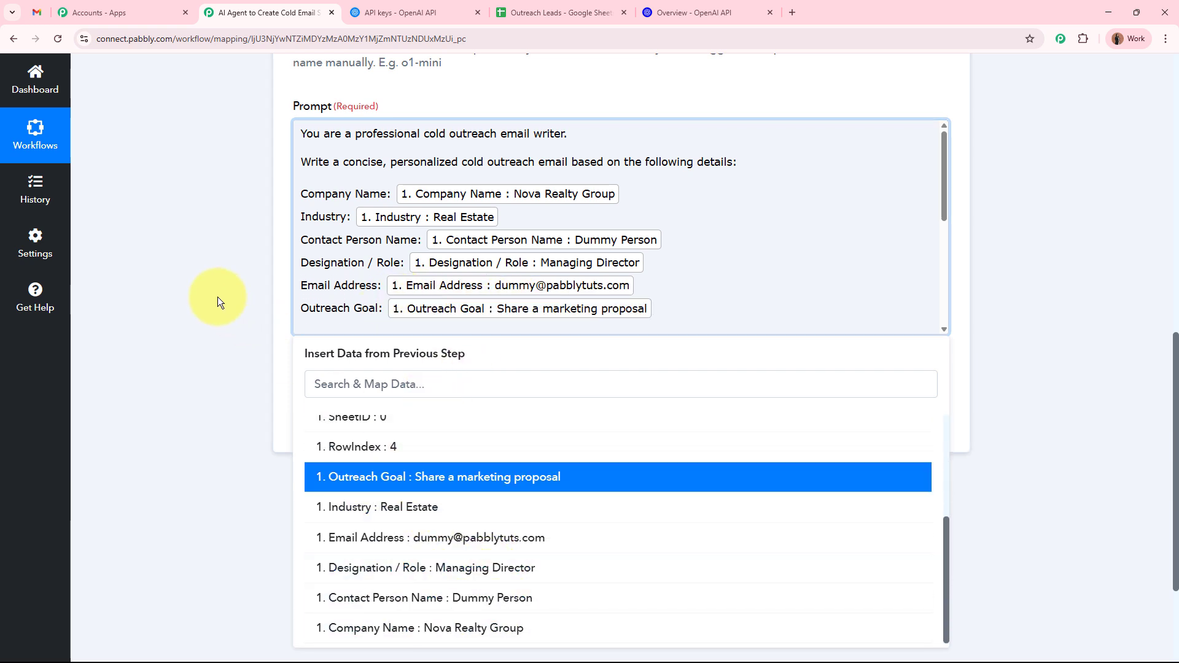
Step: Save the ChatGPT action with its mapped prompt and send a test request
scroll(157, 289, "down", 3)
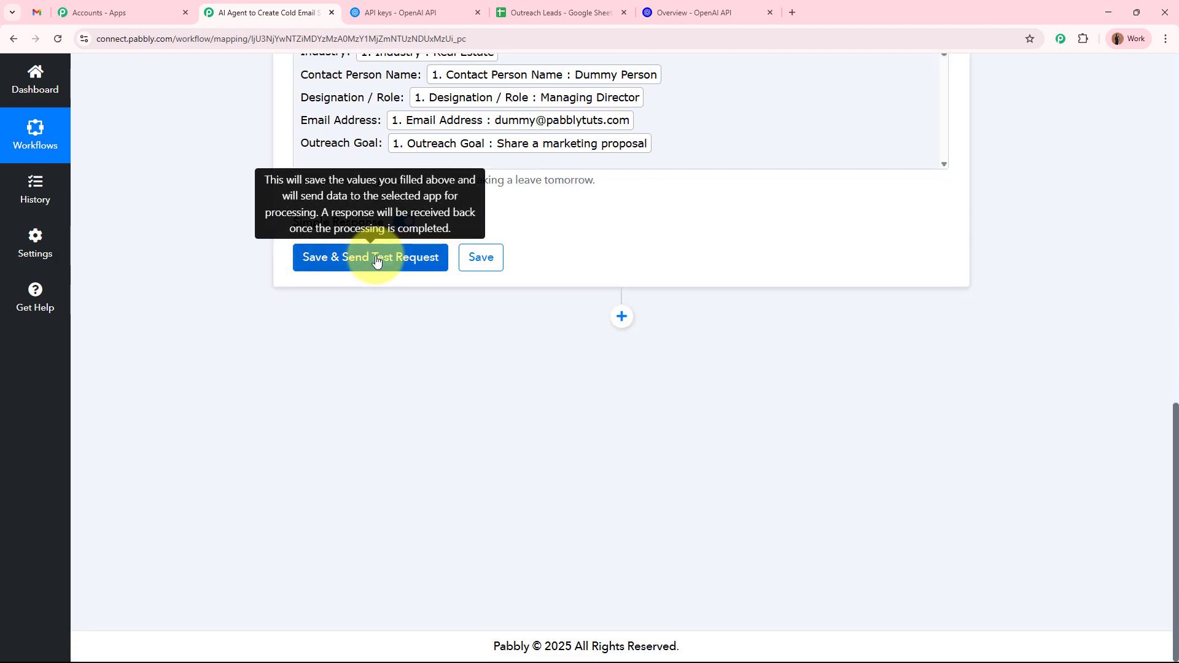
left_click(373, 253)
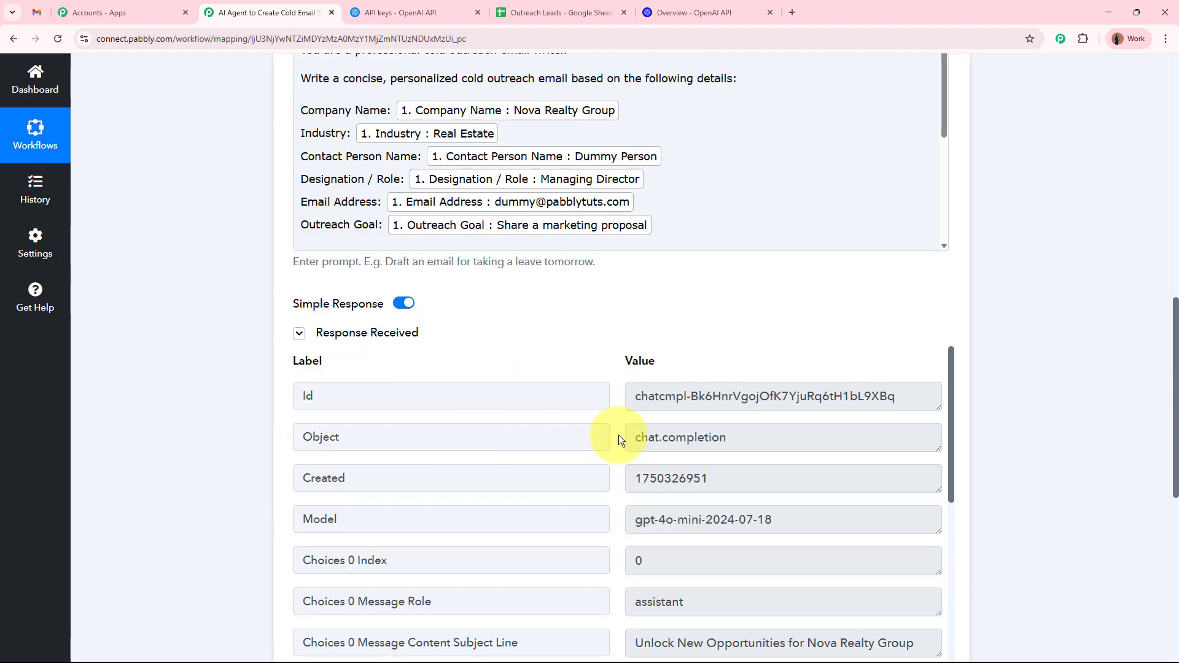
scroll(247, 412, "down", 4)
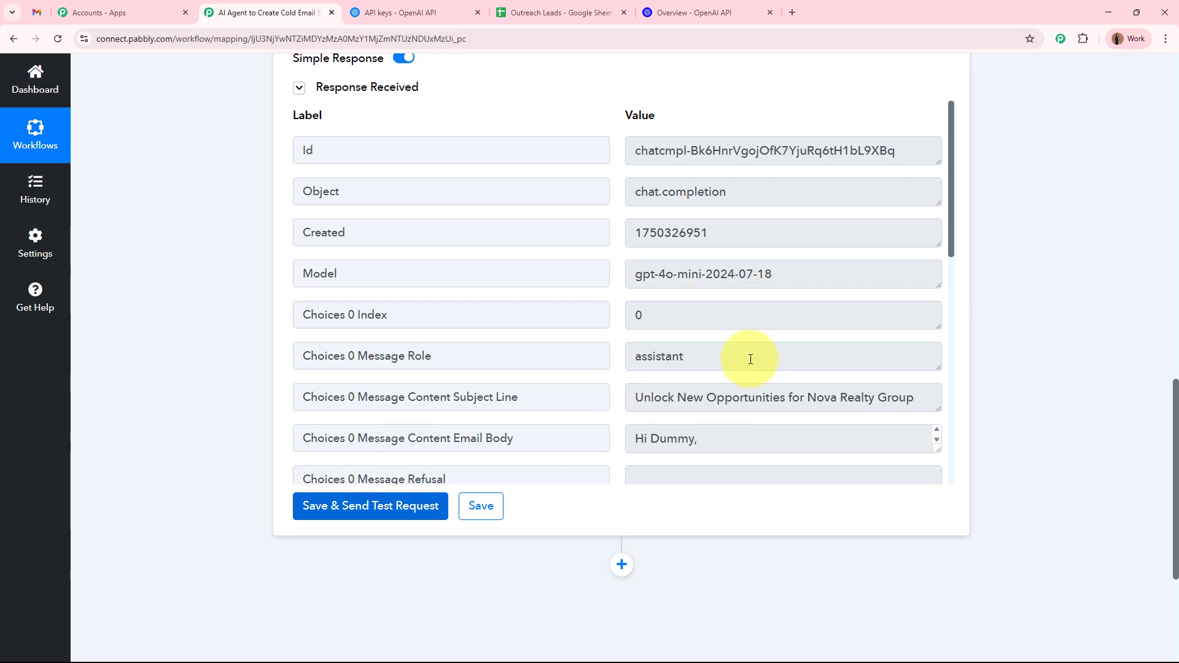
Step: Examine the generated Subject Line and full Email Body in the ChatGPT test response
scroll(708, 320, "down", 3)
left_click_drag(453, 234, 515, 230)
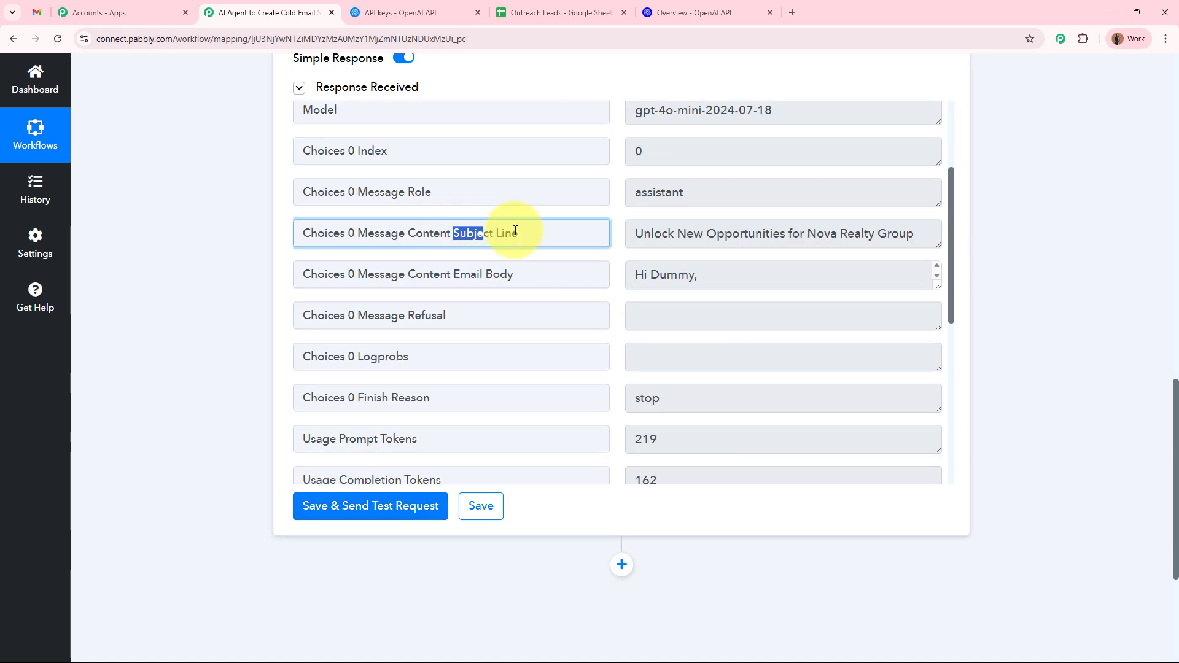
left_click_drag(454, 275, 513, 274)
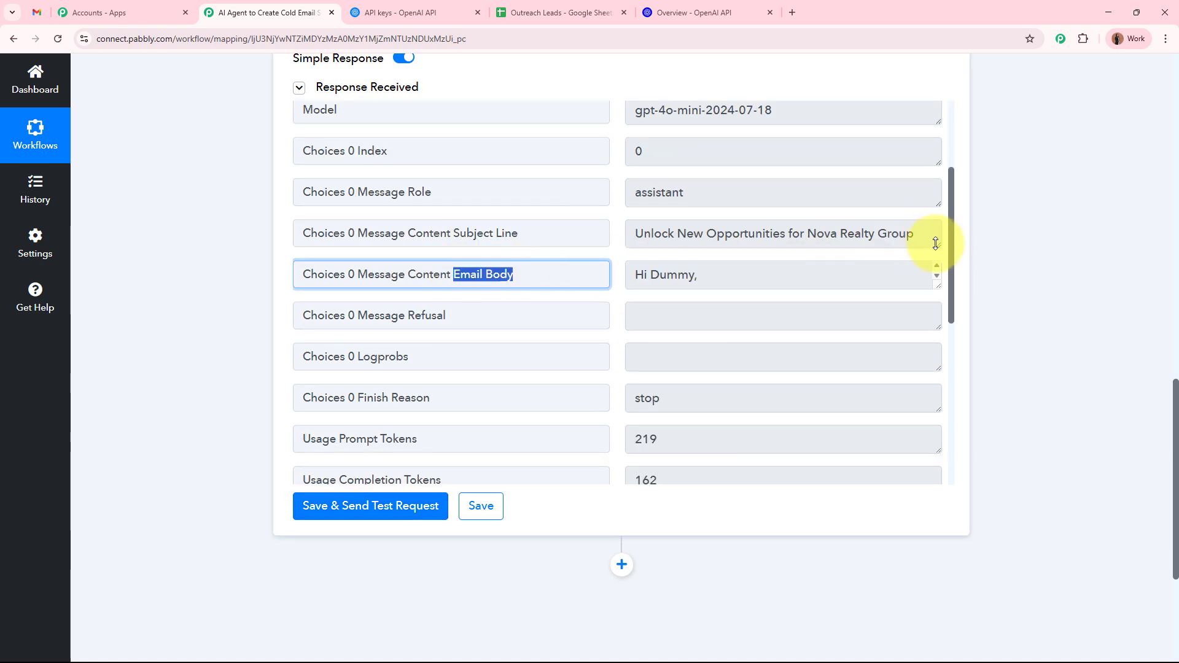
left_click_drag(635, 234, 915, 231)
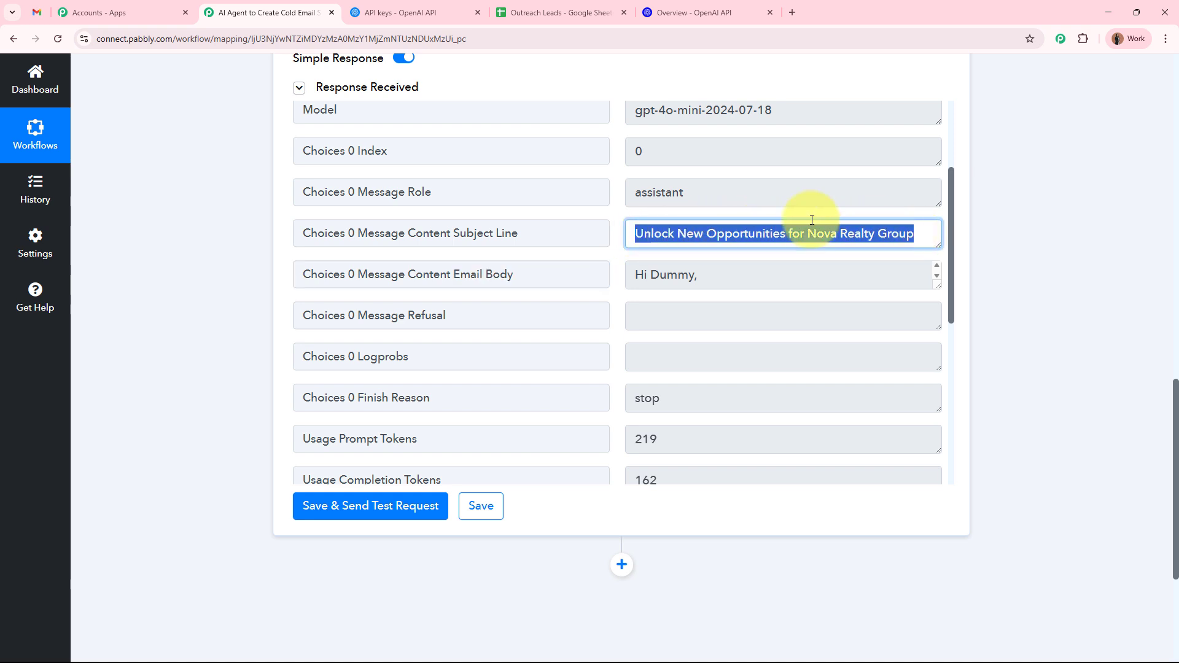
left_click_drag(934, 302, 895, 521)
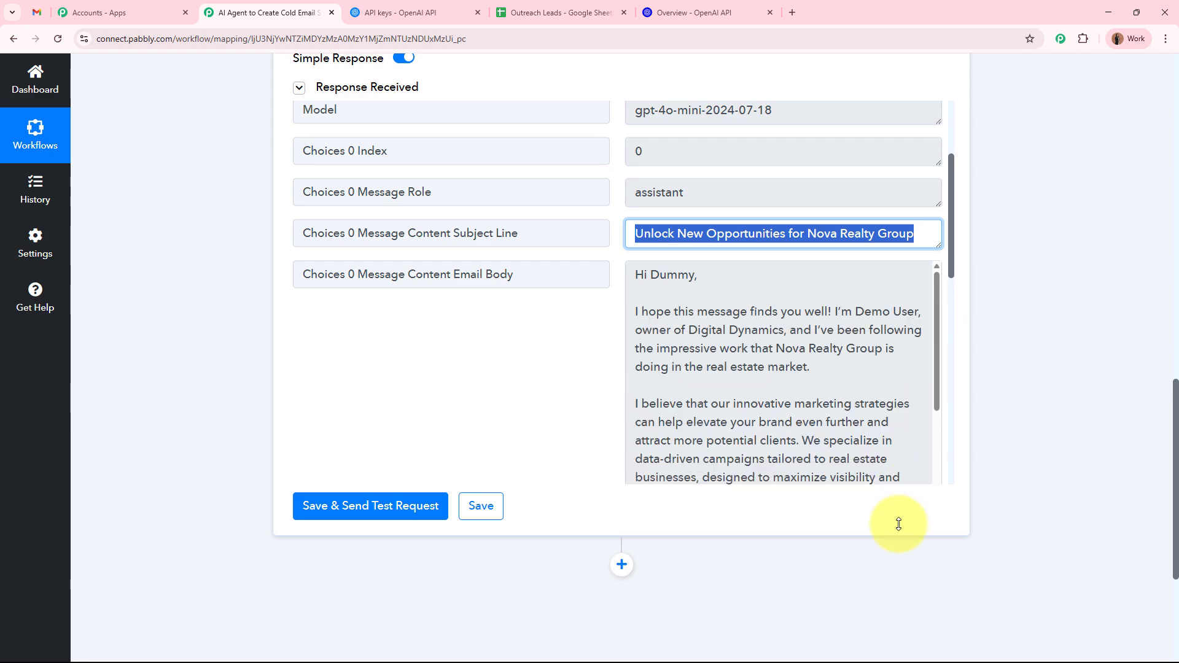
scroll(854, 466, "down", 3)
scroll(833, 415, "up", 3)
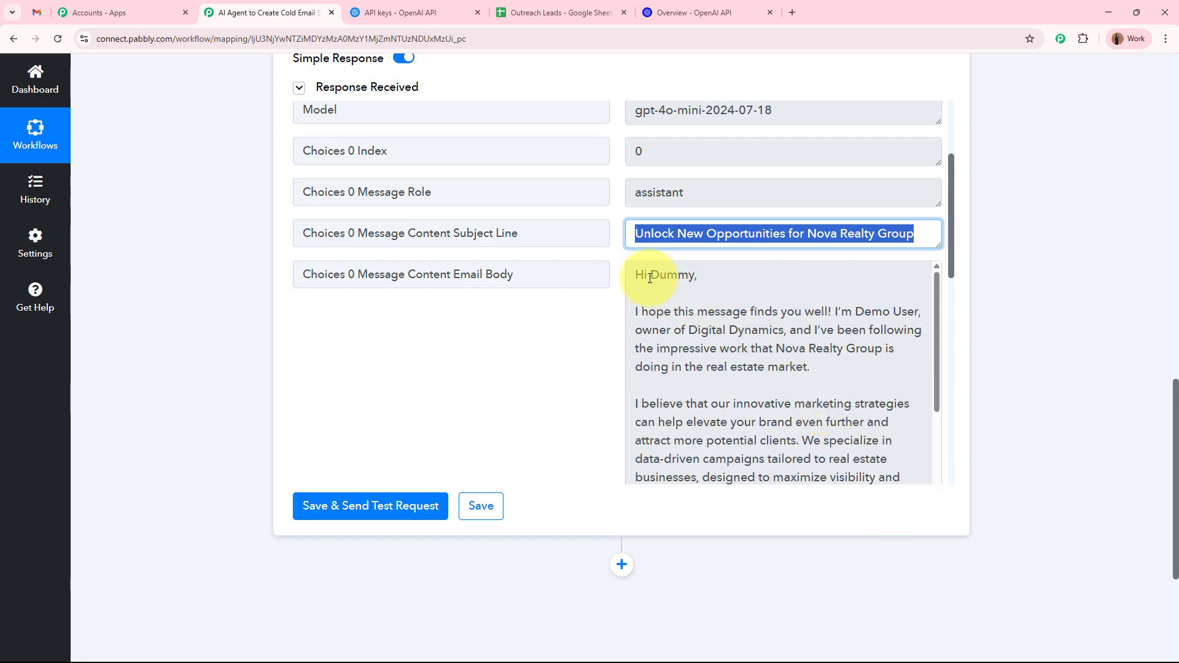
left_click_drag(636, 275, 678, 276)
scroll(567, 359, "down", 1)
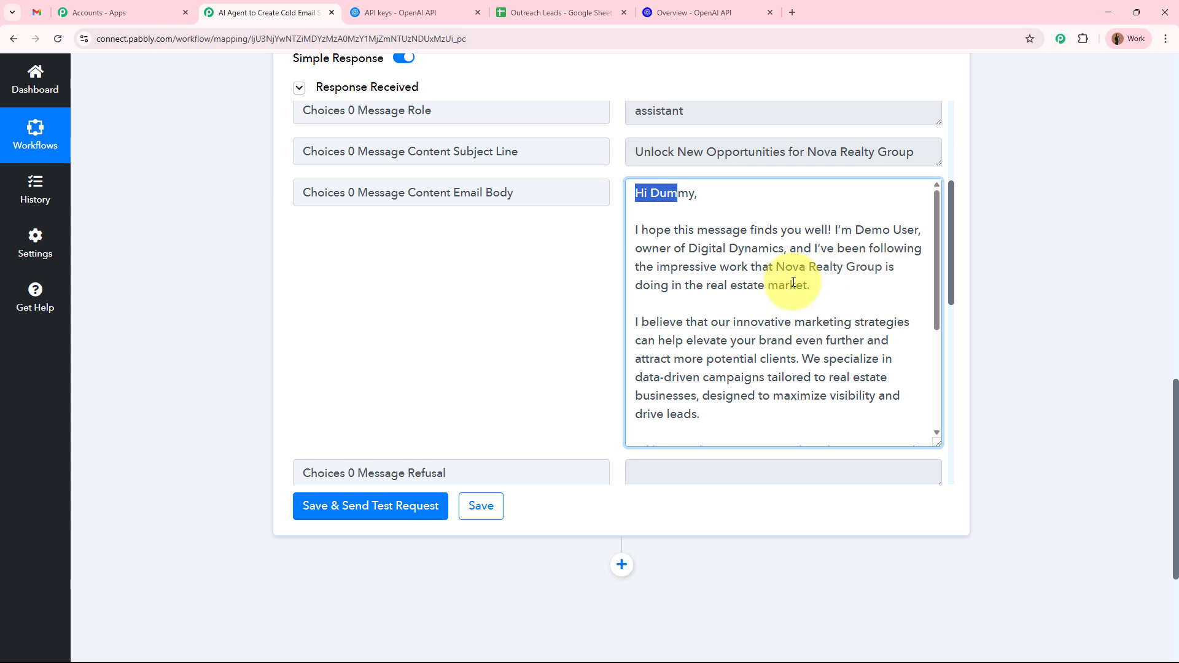
scroll(757, 296, "down", 3)
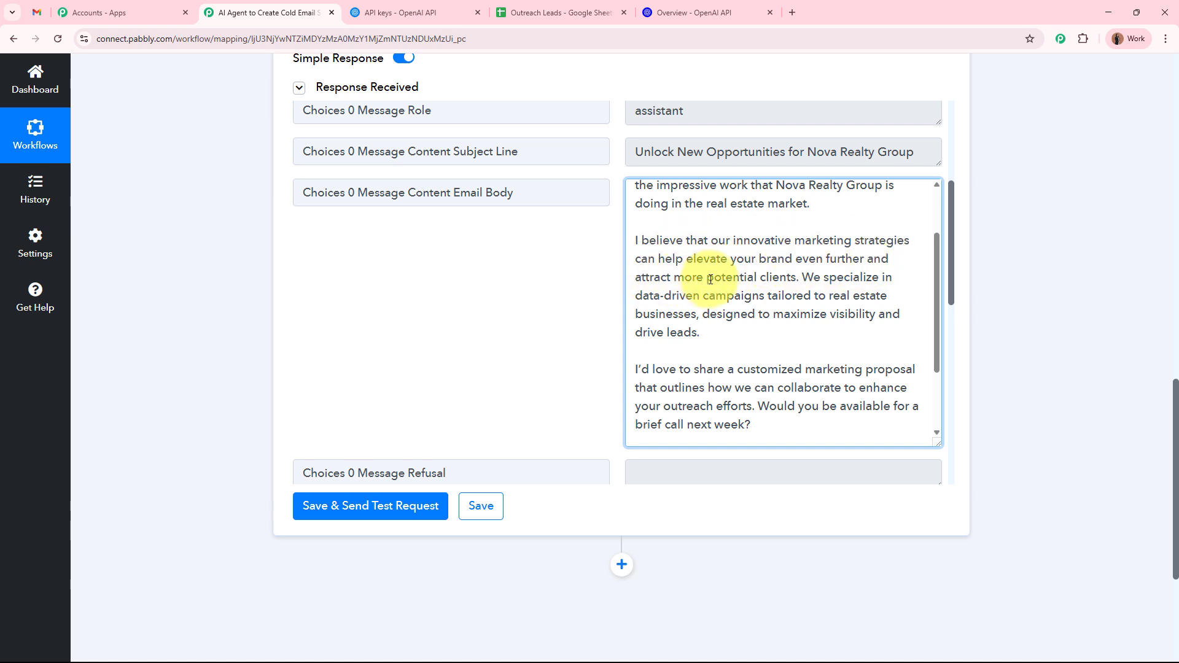
scroll(676, 245, "down", 2)
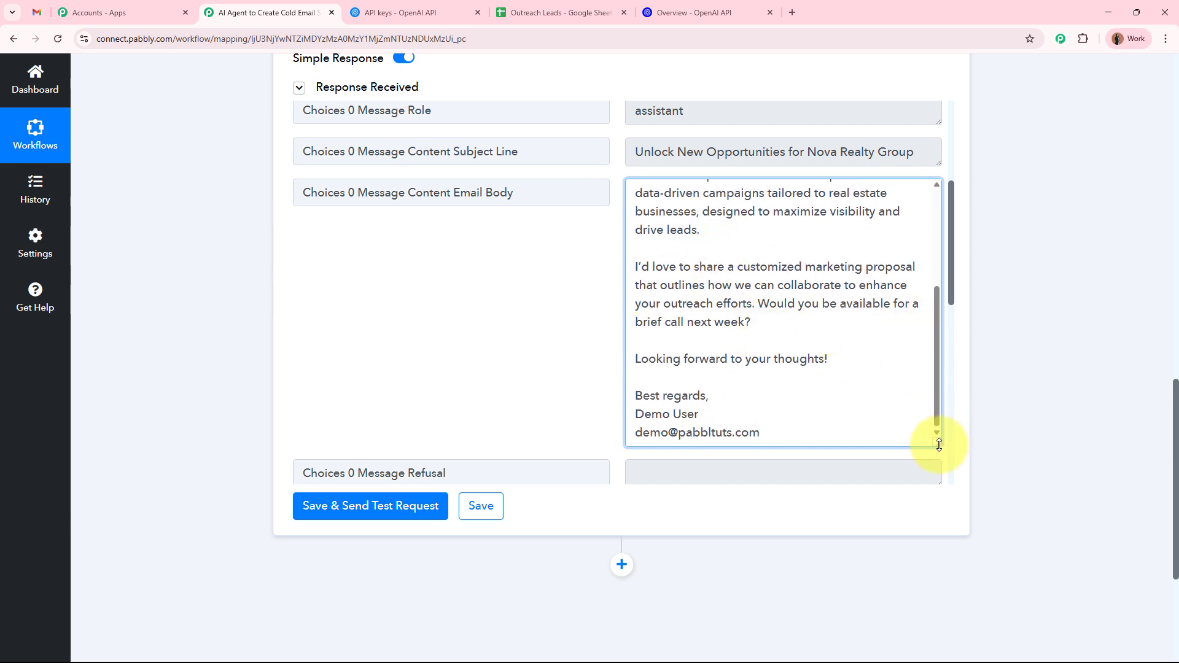
left_click_drag(939, 444, 921, 216)
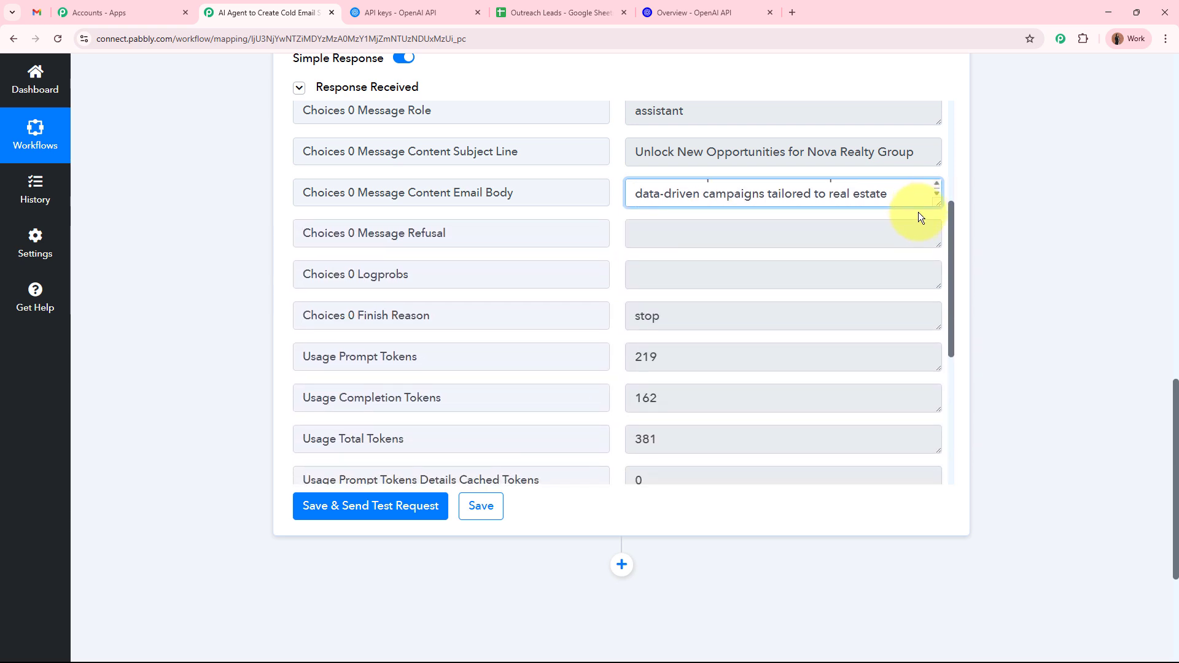
Step: Collapse the OpenAI ChatGPT action step in the workflow
scroll(737, 264, "up", 6)
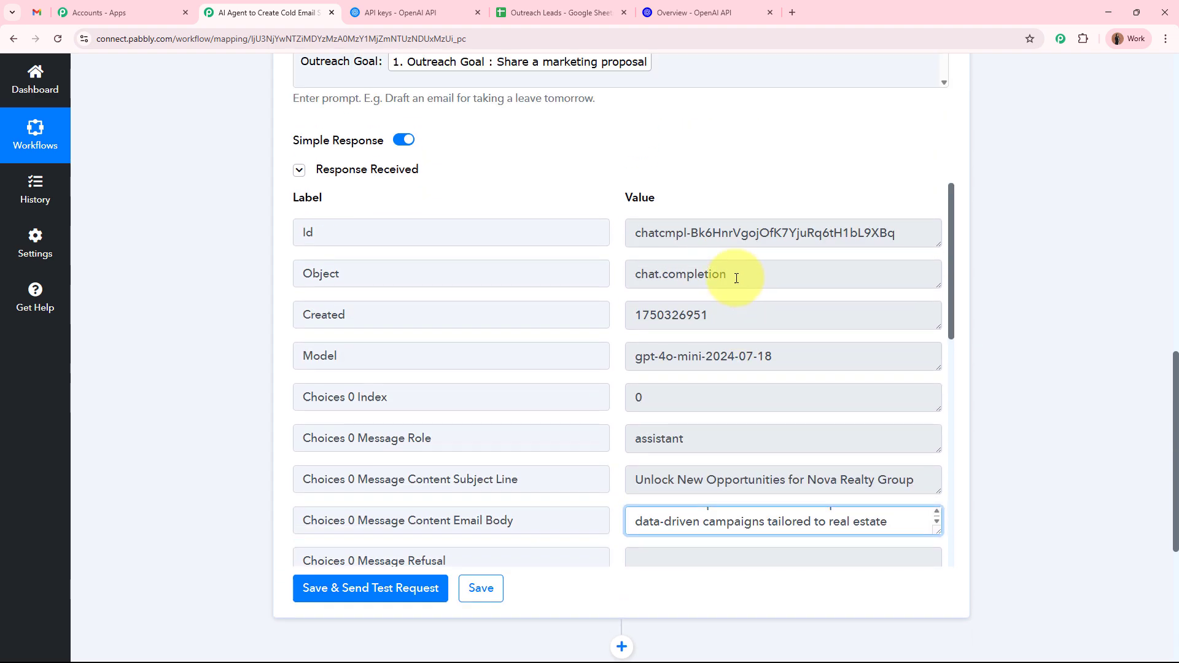
scroll(191, 323, "up", 15)
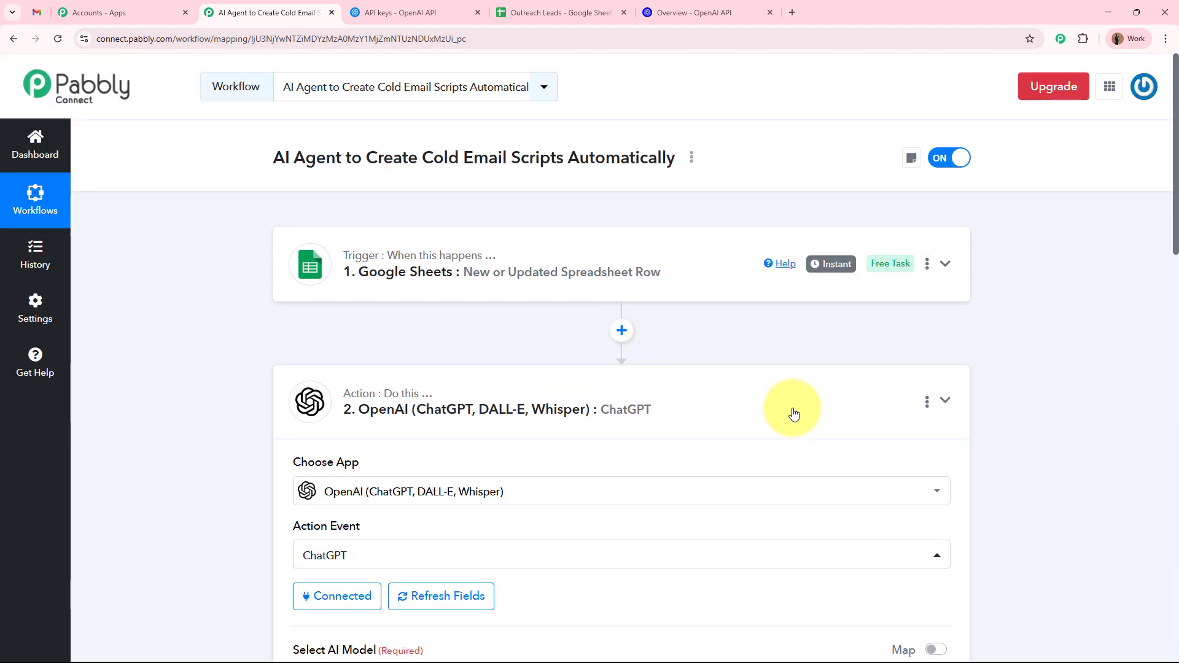
left_click(685, 409)
Step: Switch to Gmail, close the open draft to check the AI-Generated Emails label, and return to the Pabbly Connect workflow
left_click(37, 12)
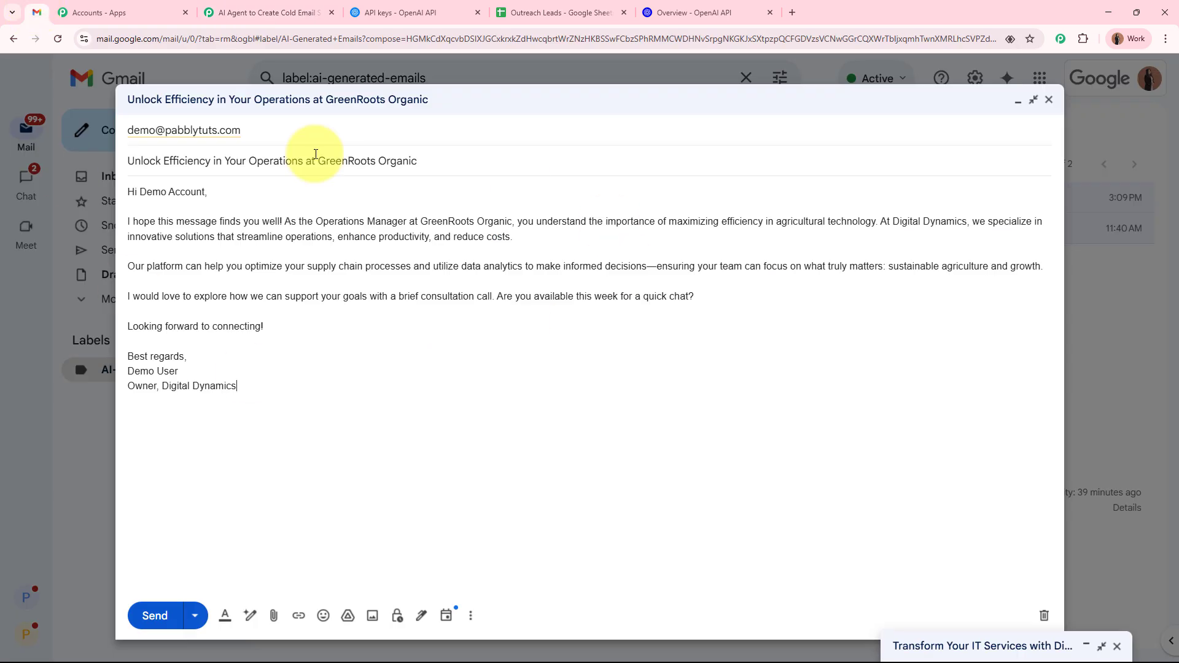
left_click(1048, 99)
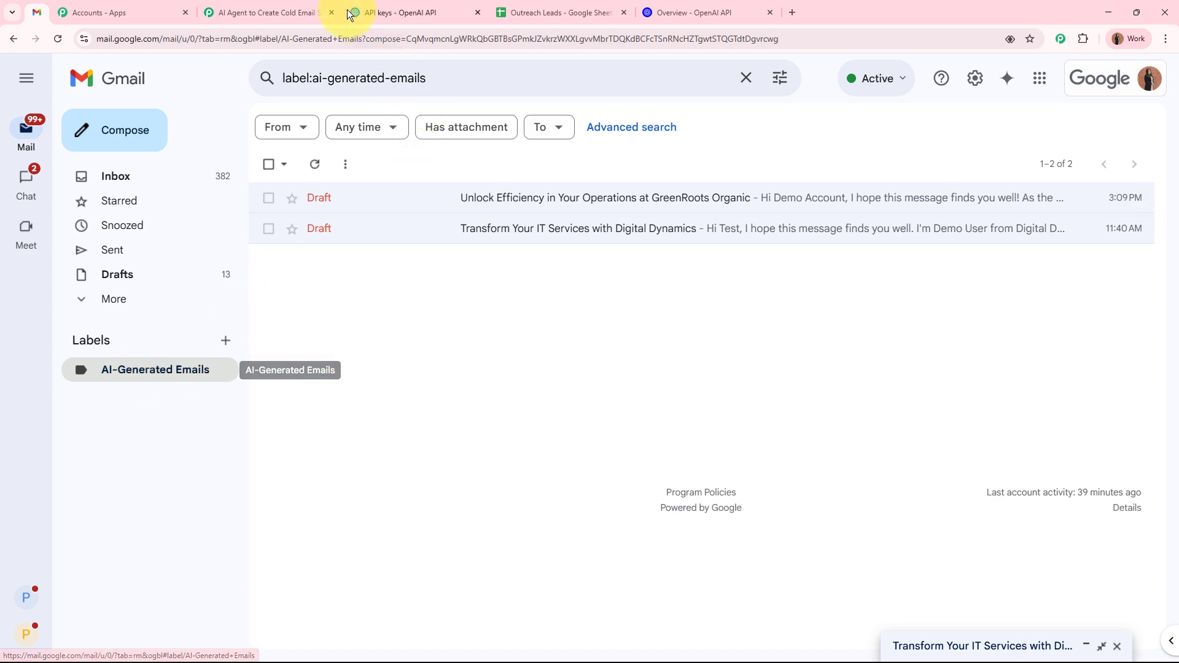
left_click(256, 12)
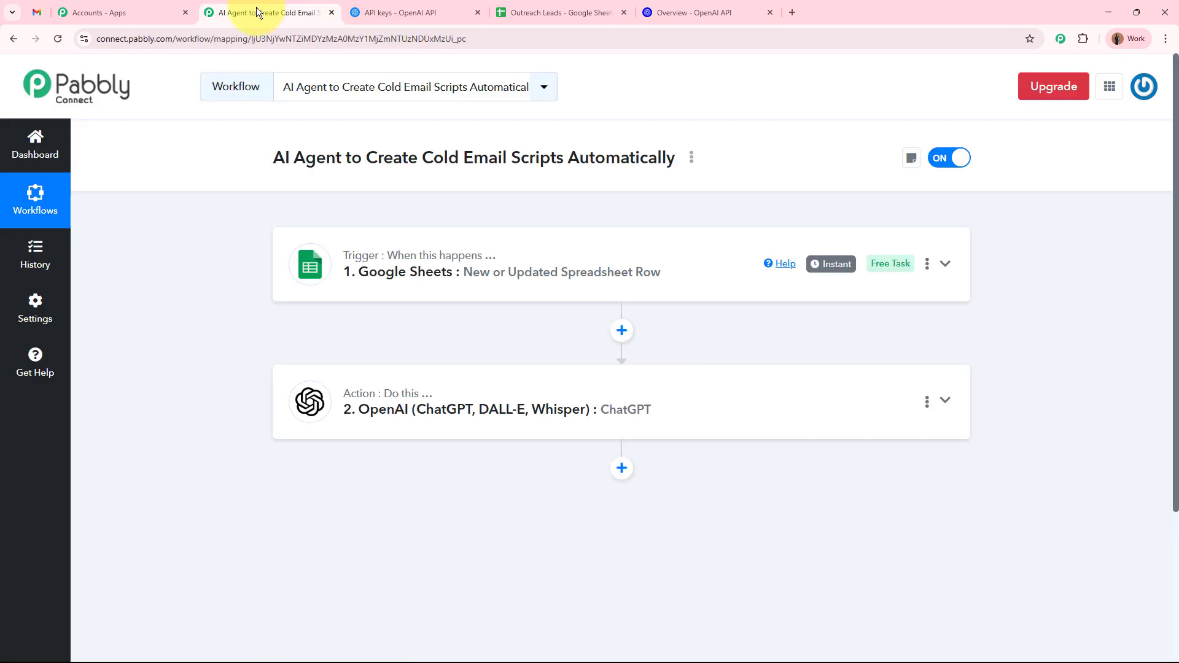
Step: Add a Gmail action after the ChatGPT step with Create Draft as its action event
left_click(622, 470)
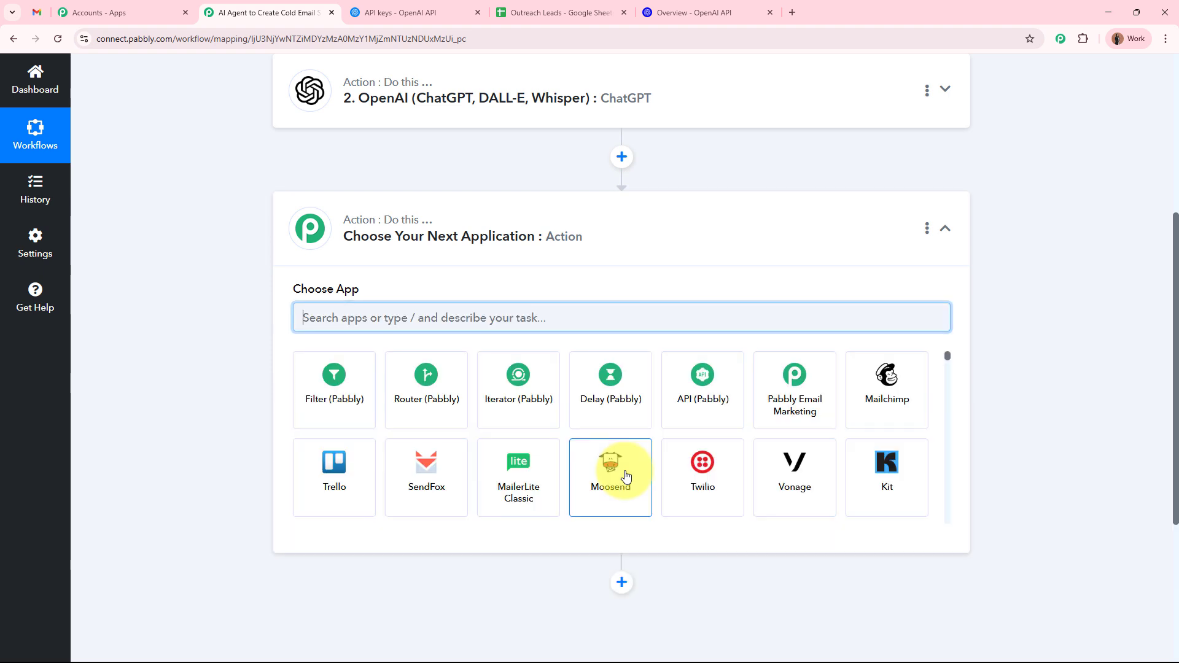
type("G,mail")
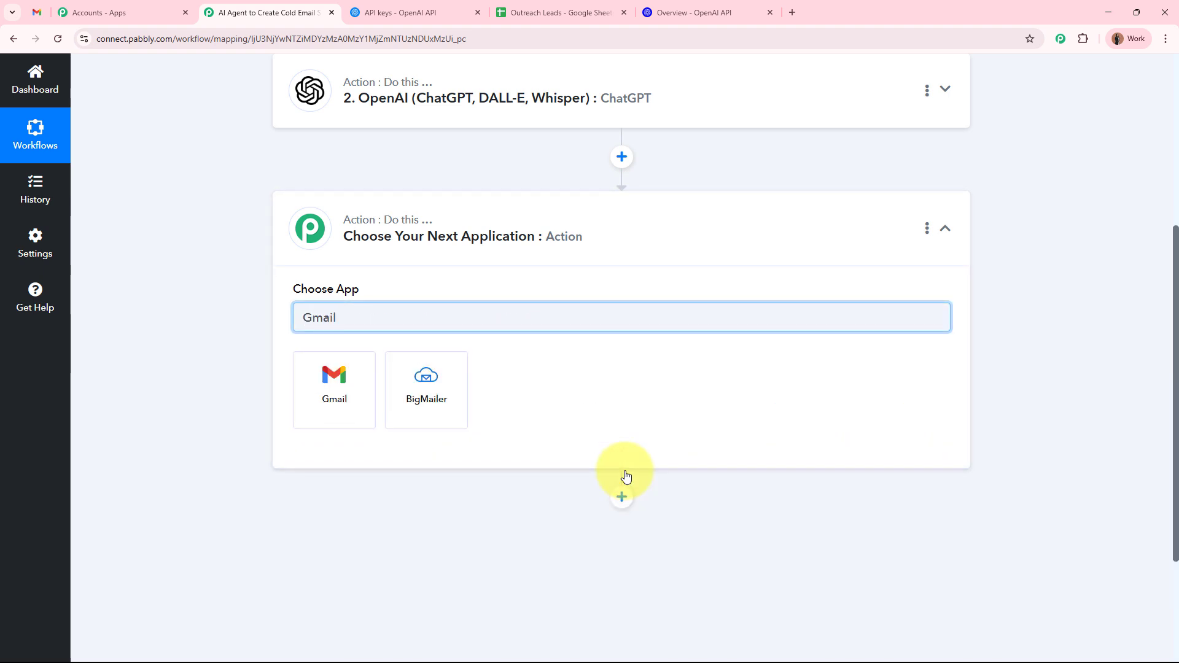
left_click(347, 412)
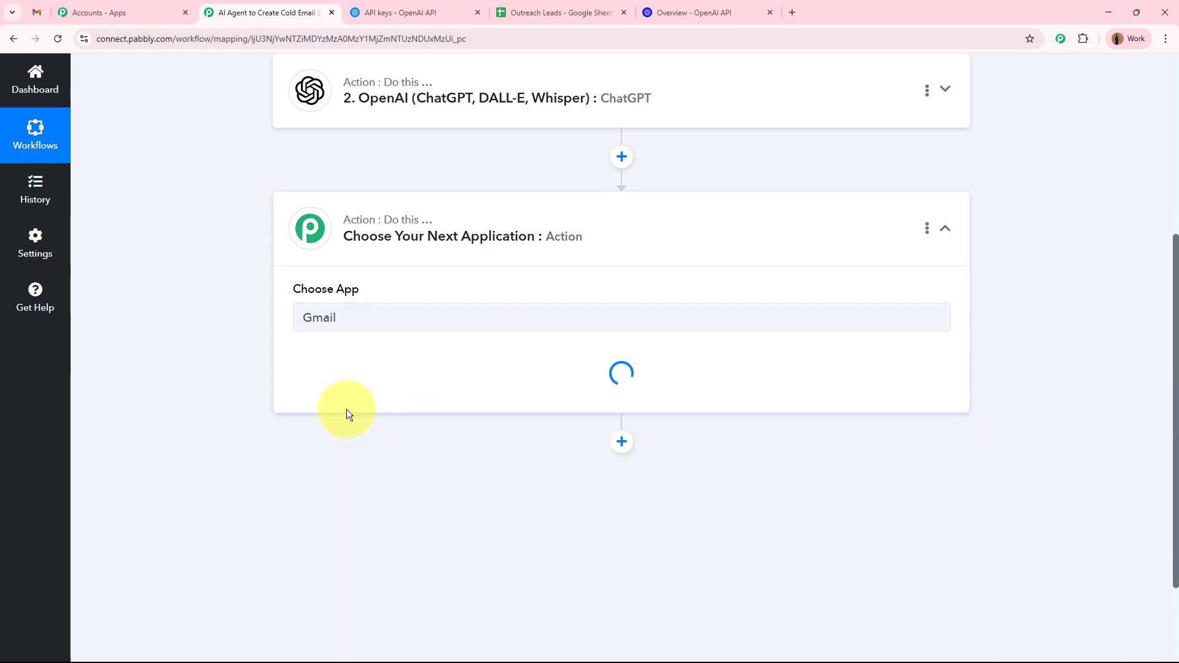
left_click(356, 382)
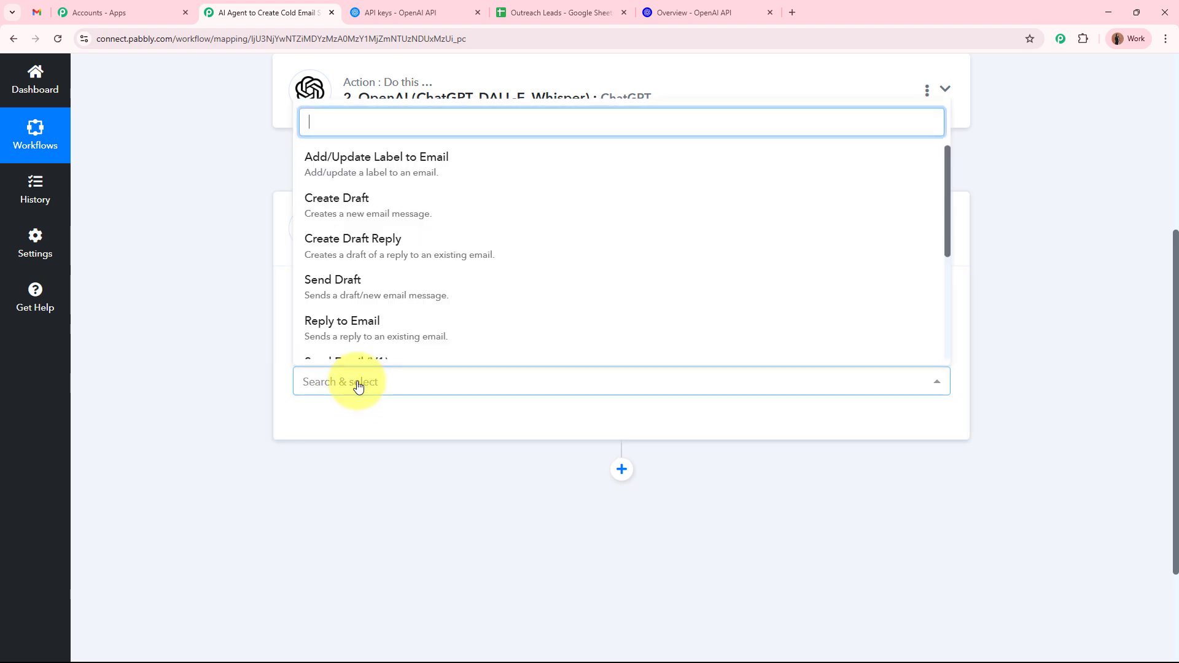
left_click(413, 217)
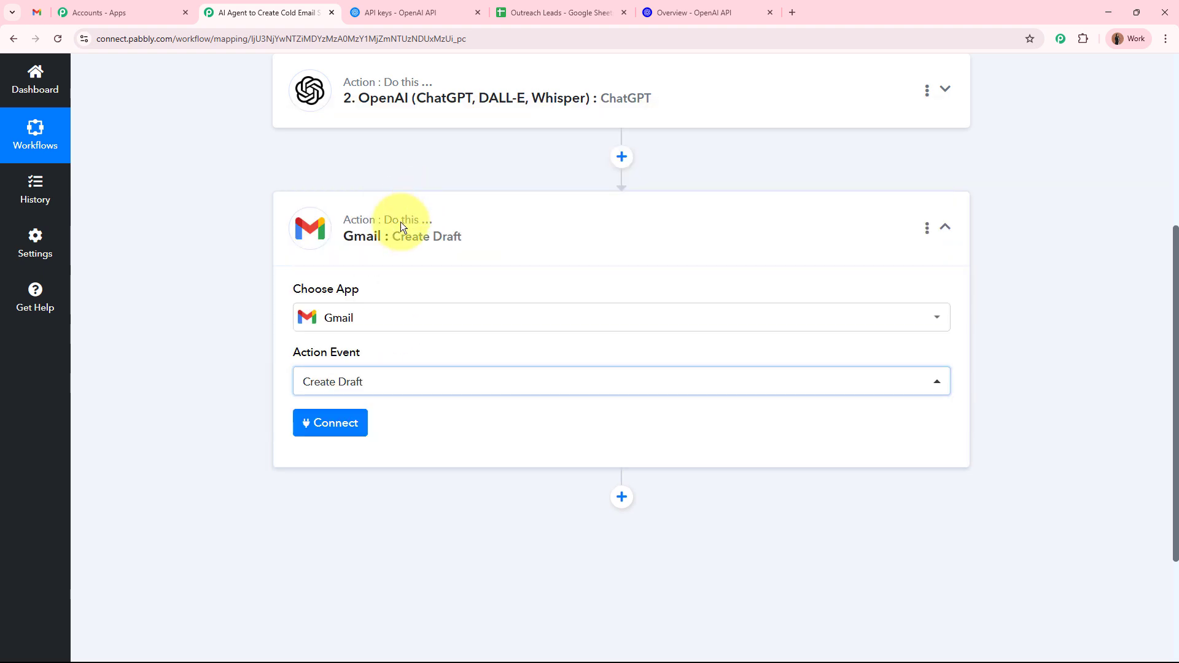
Step: Start a new Gmail connection for the Create Draft action and launch its Google authorization
left_click(333, 424)
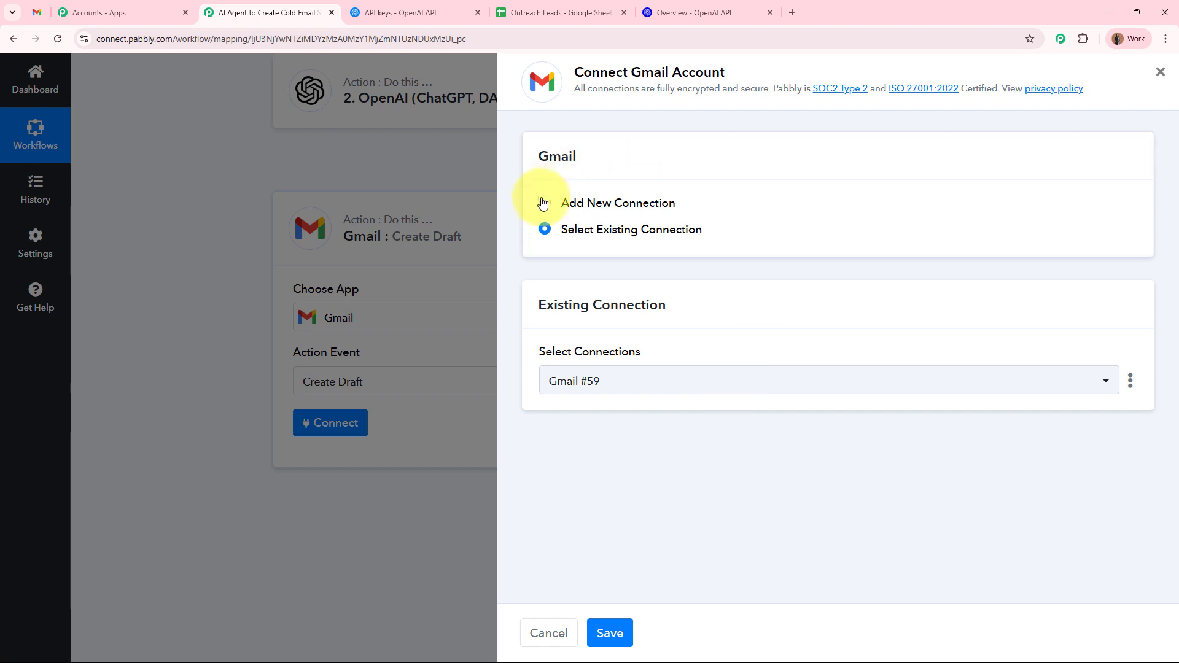
left_click(561, 207)
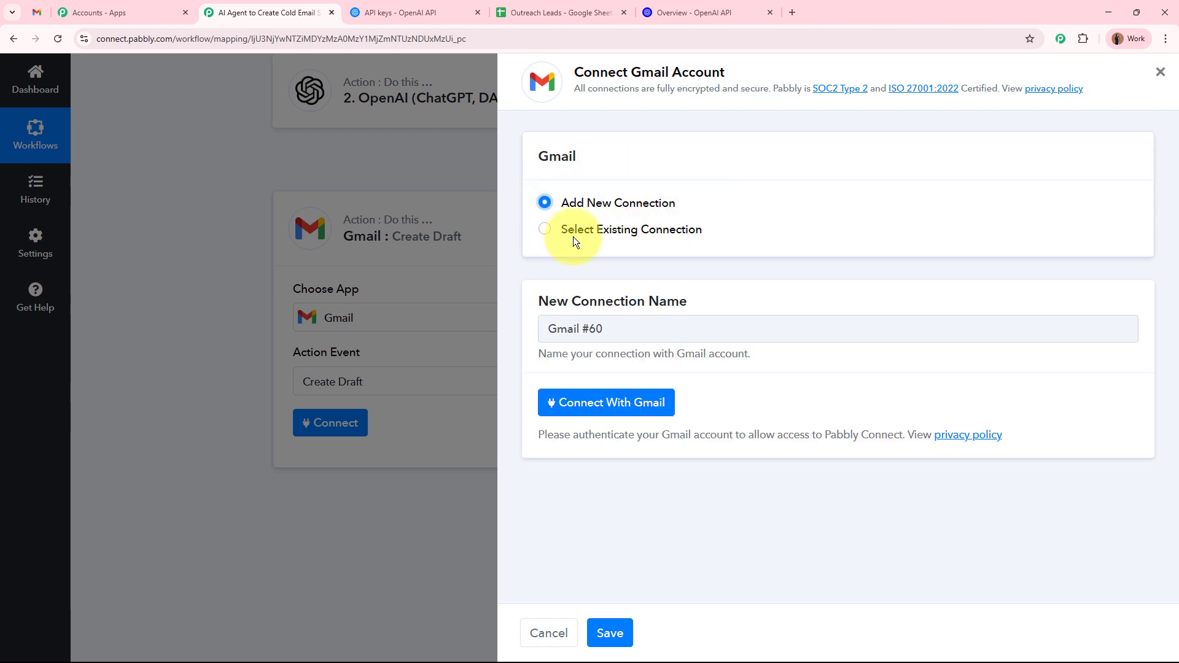
left_click(616, 410)
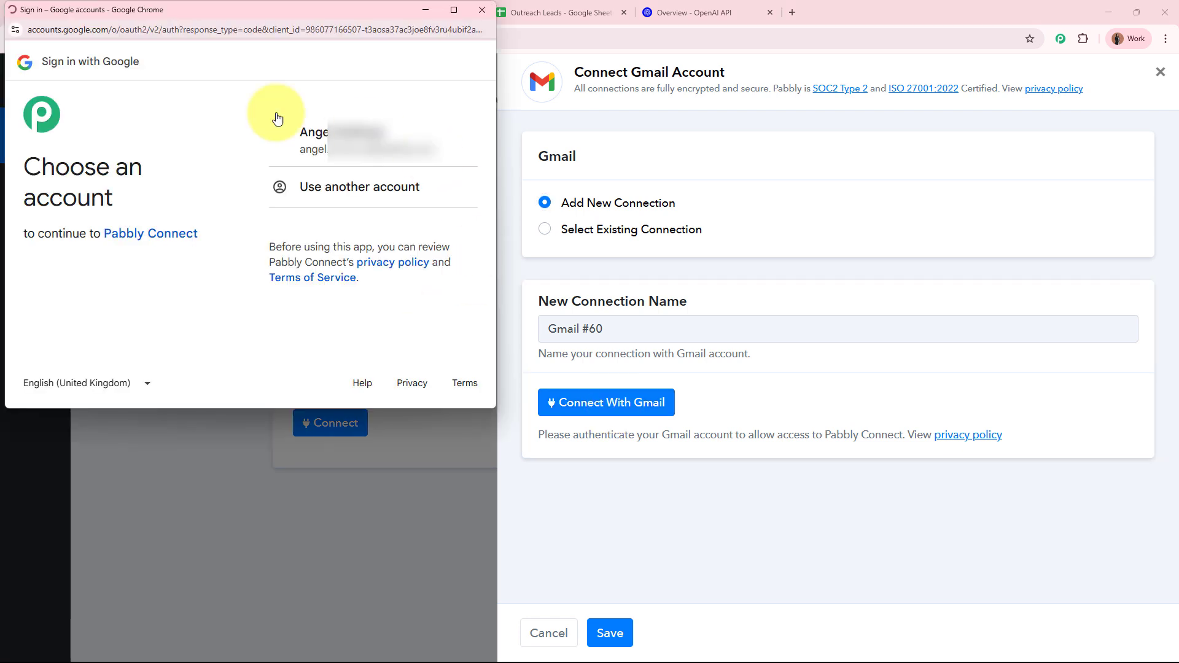
Step: Choose the Google account for the new Gmail connection and allow Pabbly Connect the requested access
left_click_drag(25, 161, 138, 195)
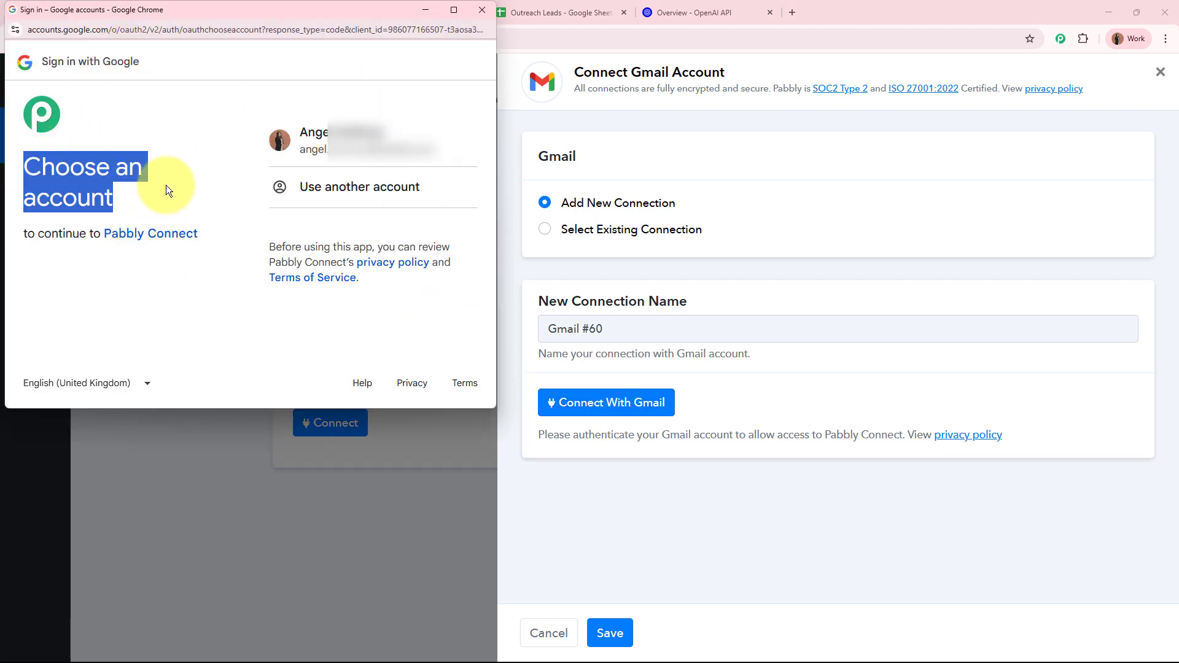
left_click(158, 190)
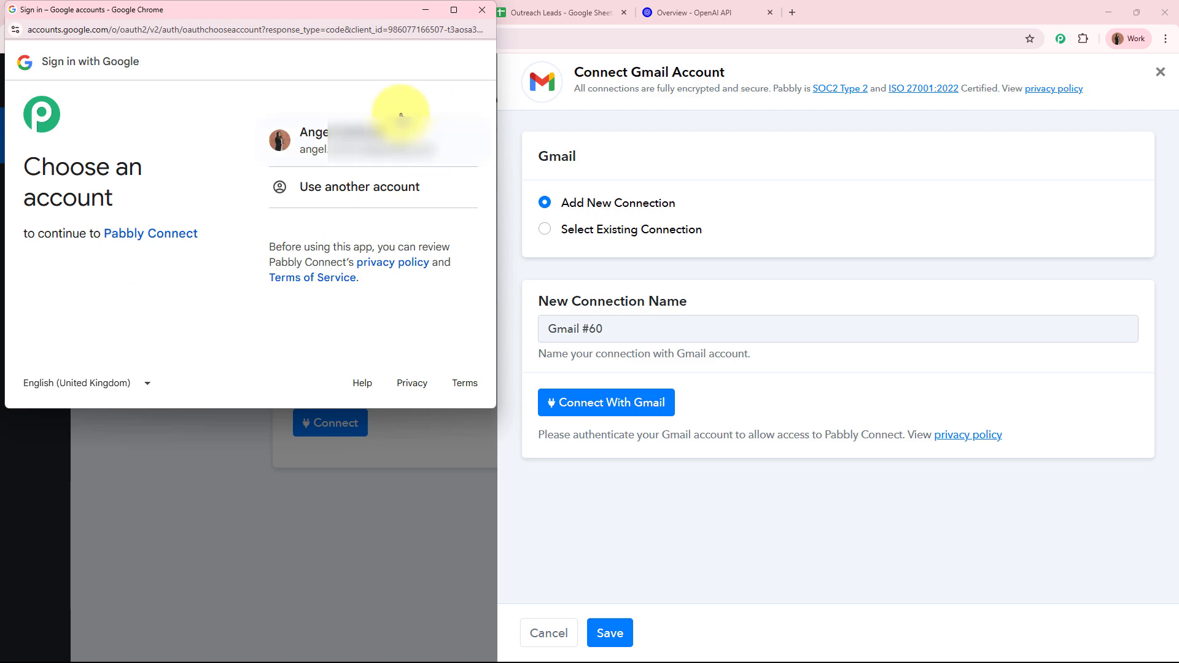
left_click(404, 135)
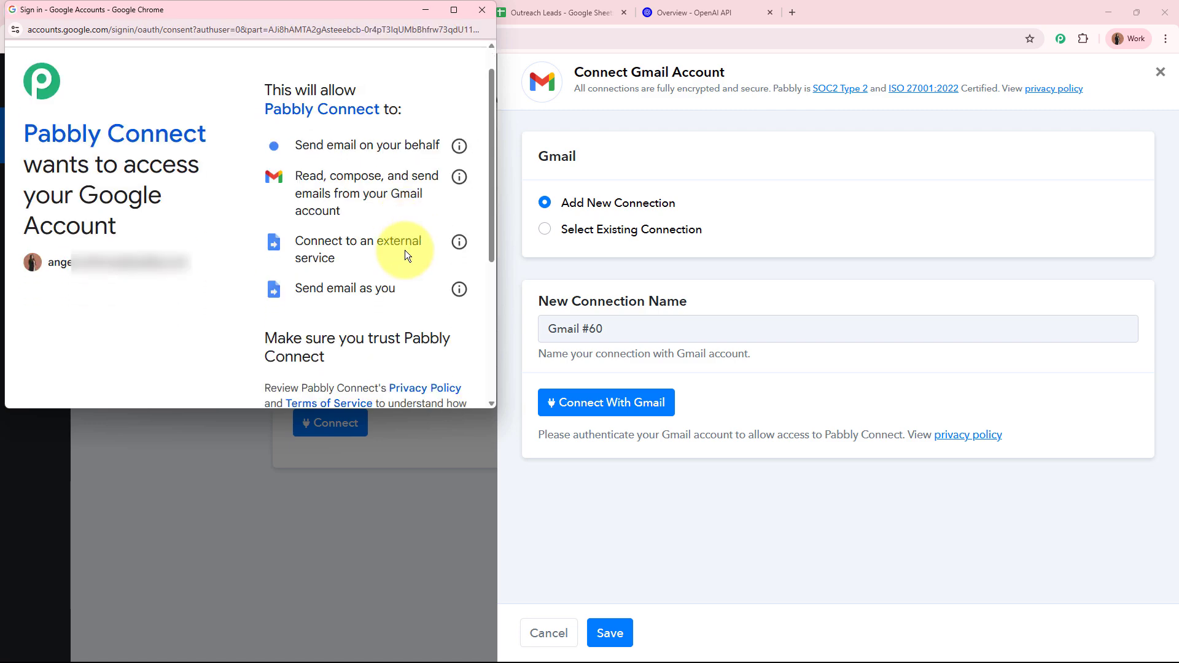
scroll(203, 192, "down", 5)
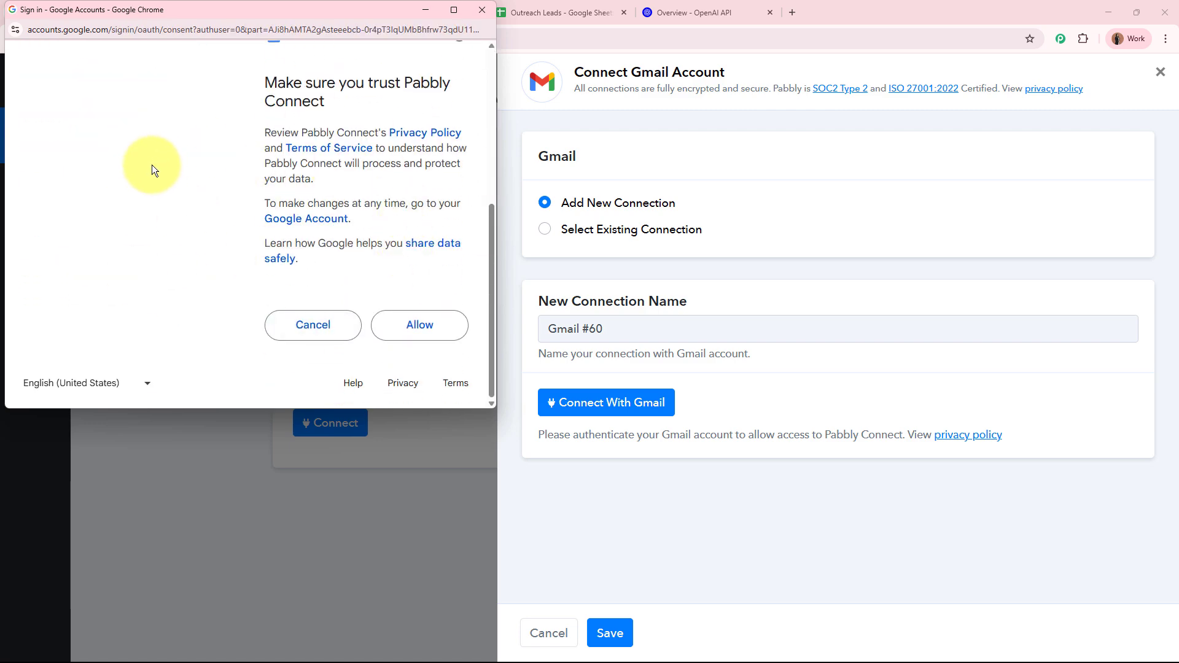
left_click_drag(264, 79, 433, 312)
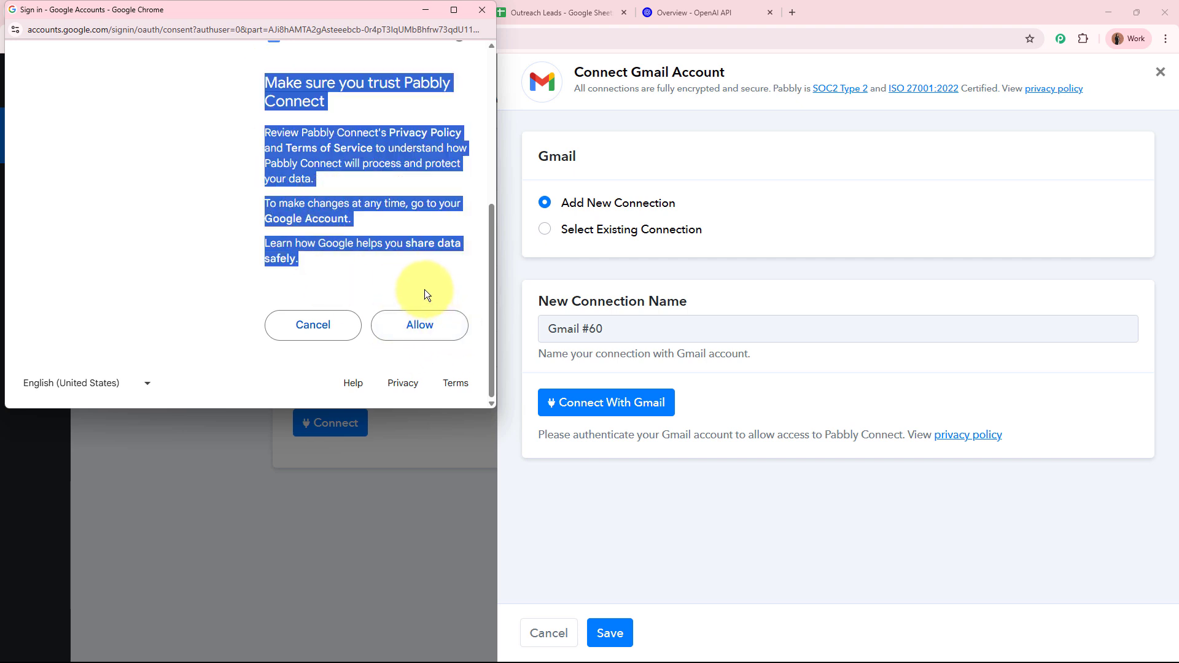
left_click(420, 325)
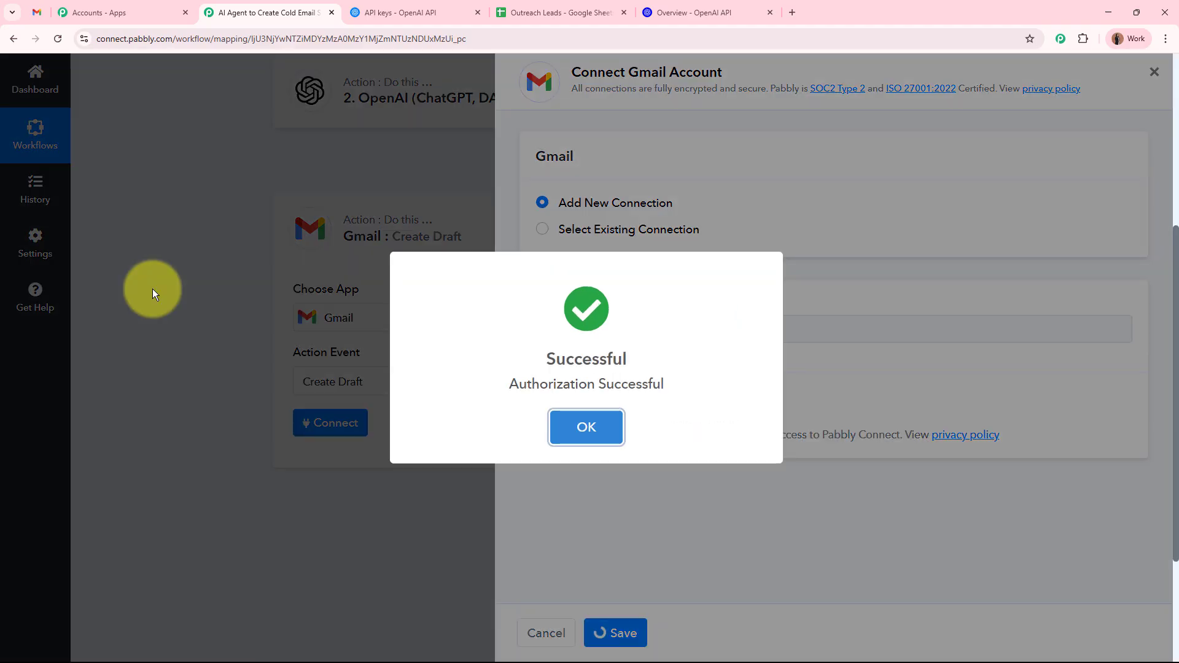
Step: Map the draft's Email Subject to the Message Content Subject Line from the OpenAI ChatGPT step
scroll(153, 289, "down", 5)
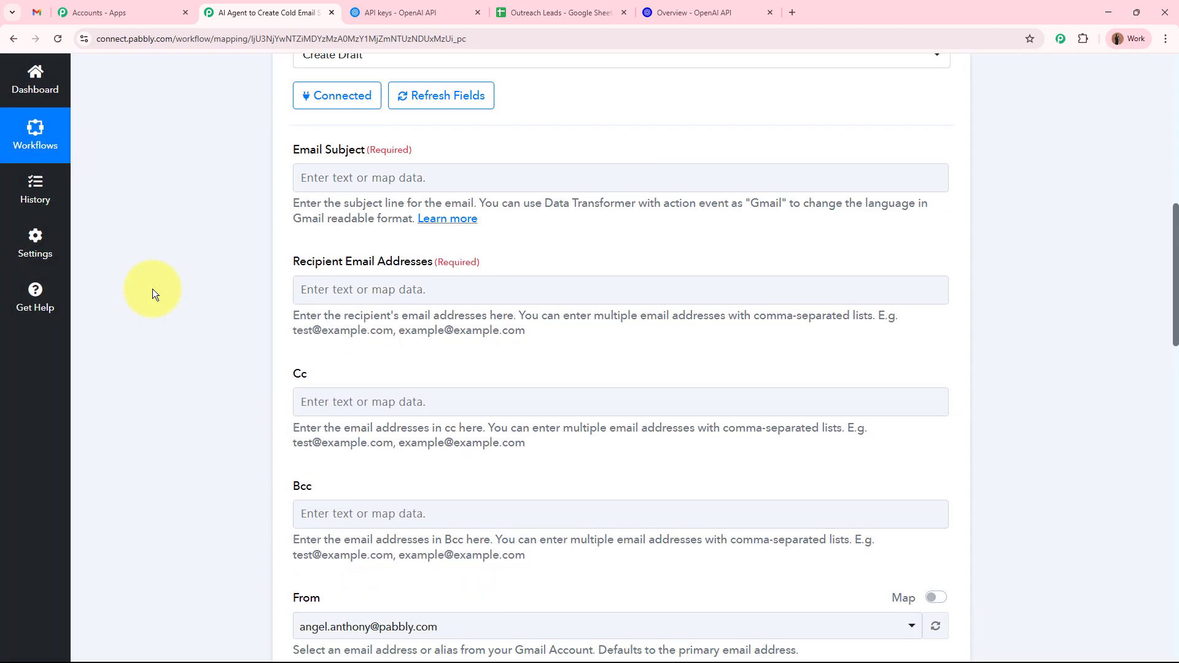
left_click(348, 184)
left_click(393, 339)
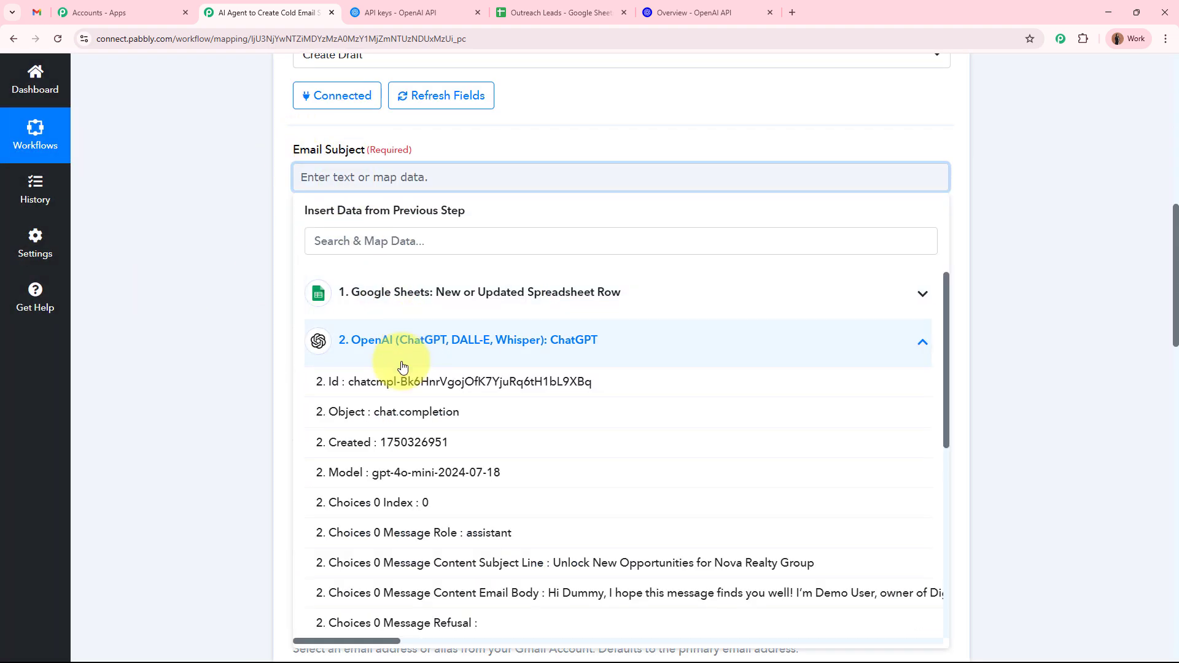
left_click(453, 568)
left_click(197, 364)
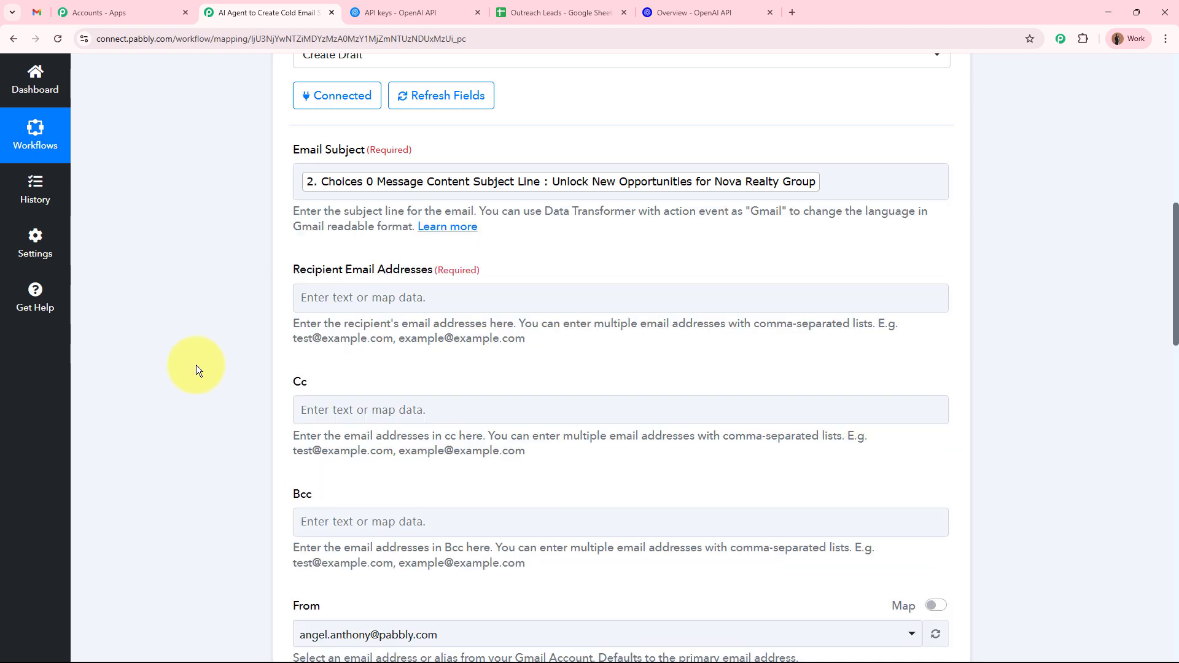
Step: Map Recipient Email Addresses to the Email Address value from the Google Sheets trigger
scroll(330, 301, "down", 1)
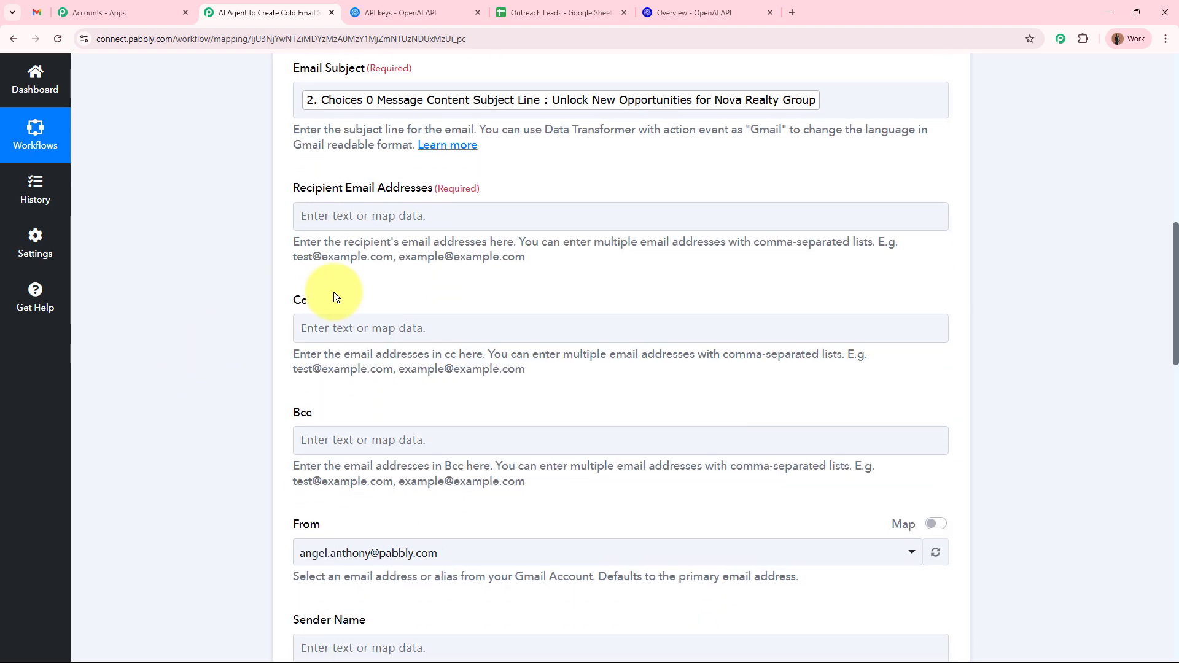
left_click(380, 213)
left_click(410, 330)
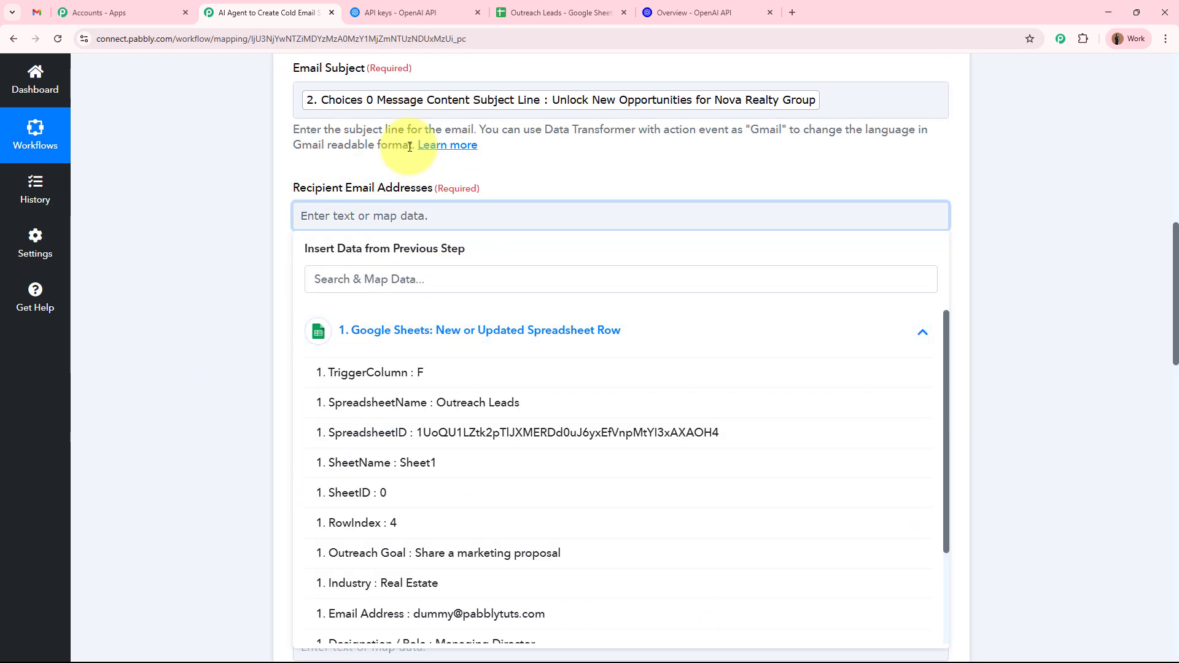
scroll(473, 514, "down", 1)
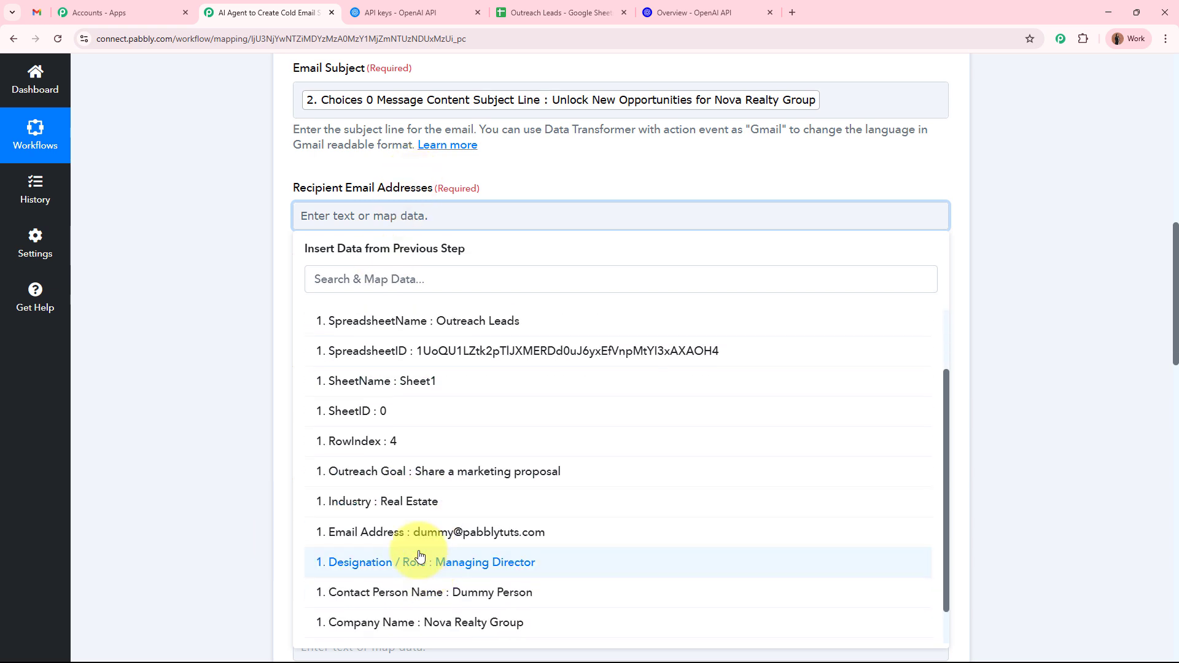
left_click(474, 530)
left_click(239, 292)
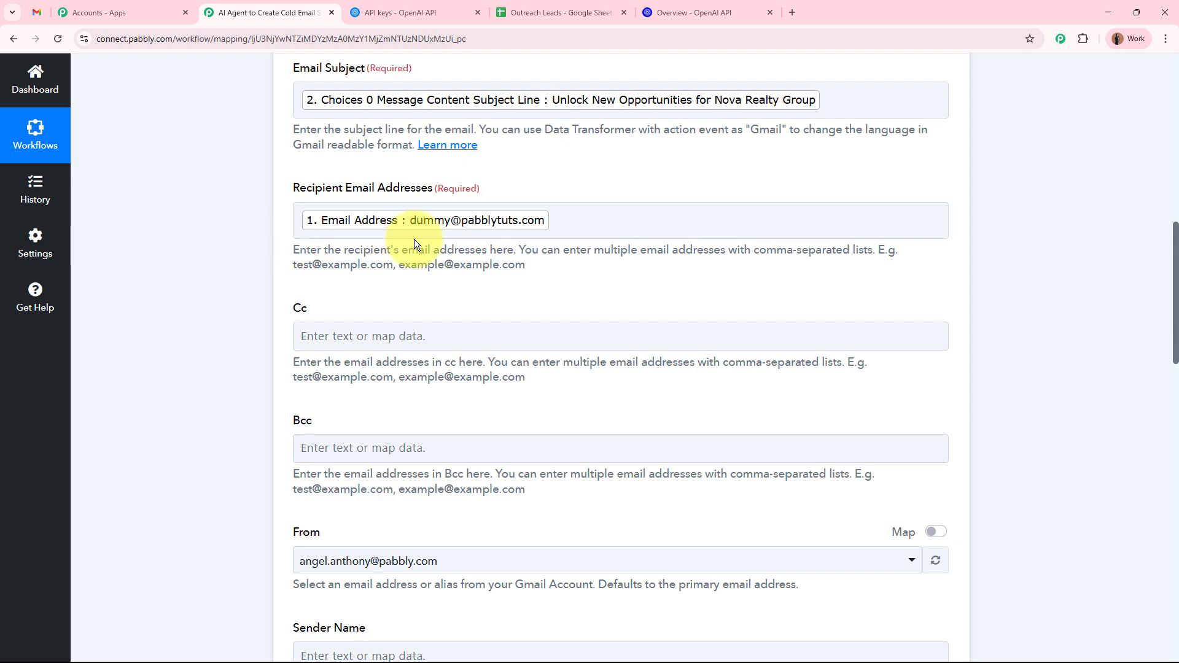
Step: Set the draft's Sender Name to Team Digital Dynamics, keeping the preselected From address
scroll(506, 243, "down", 3)
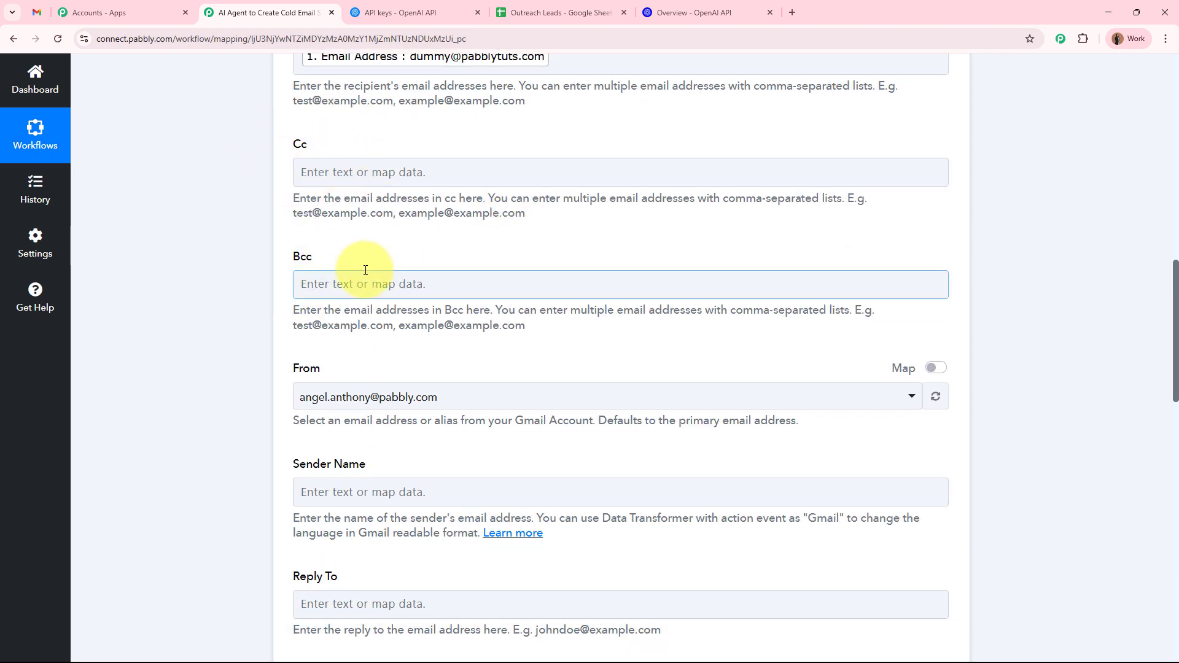
left_click(342, 393)
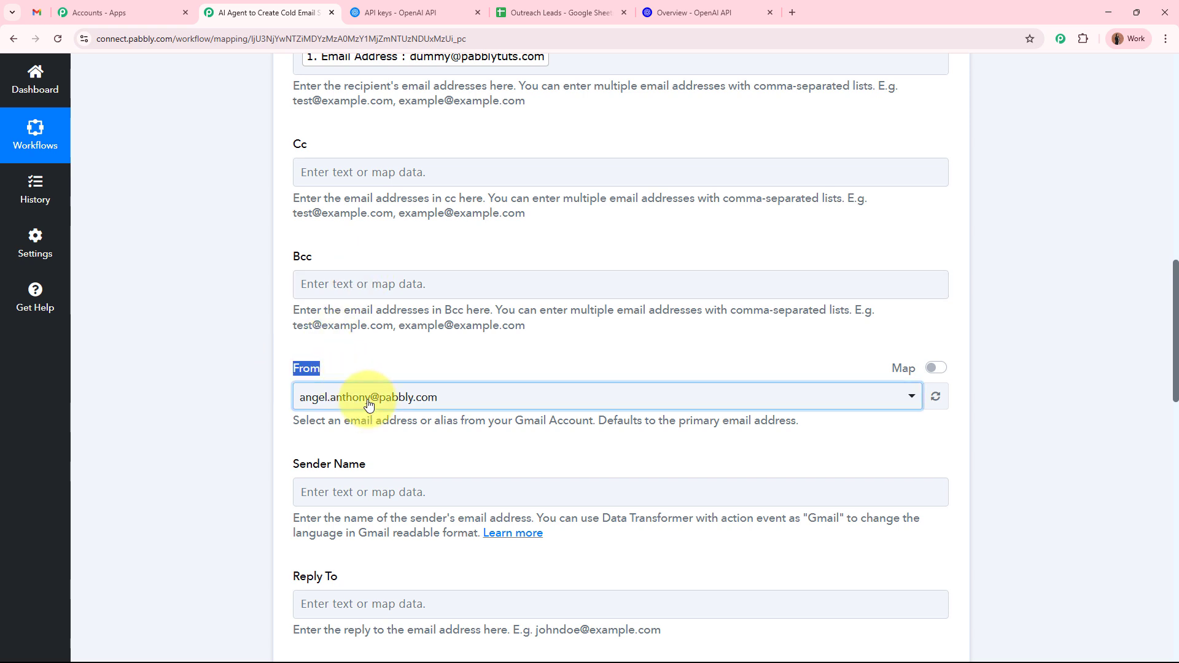
left_click(342, 468)
scroll(206, 396, "down", 7)
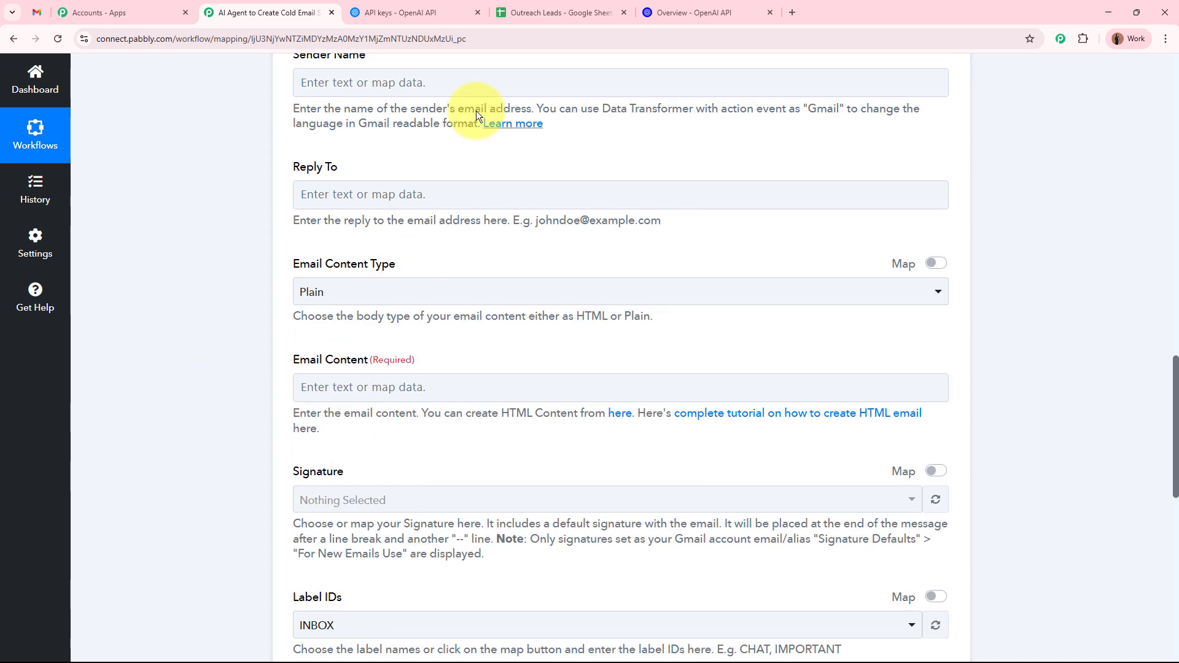
left_click(341, 83)
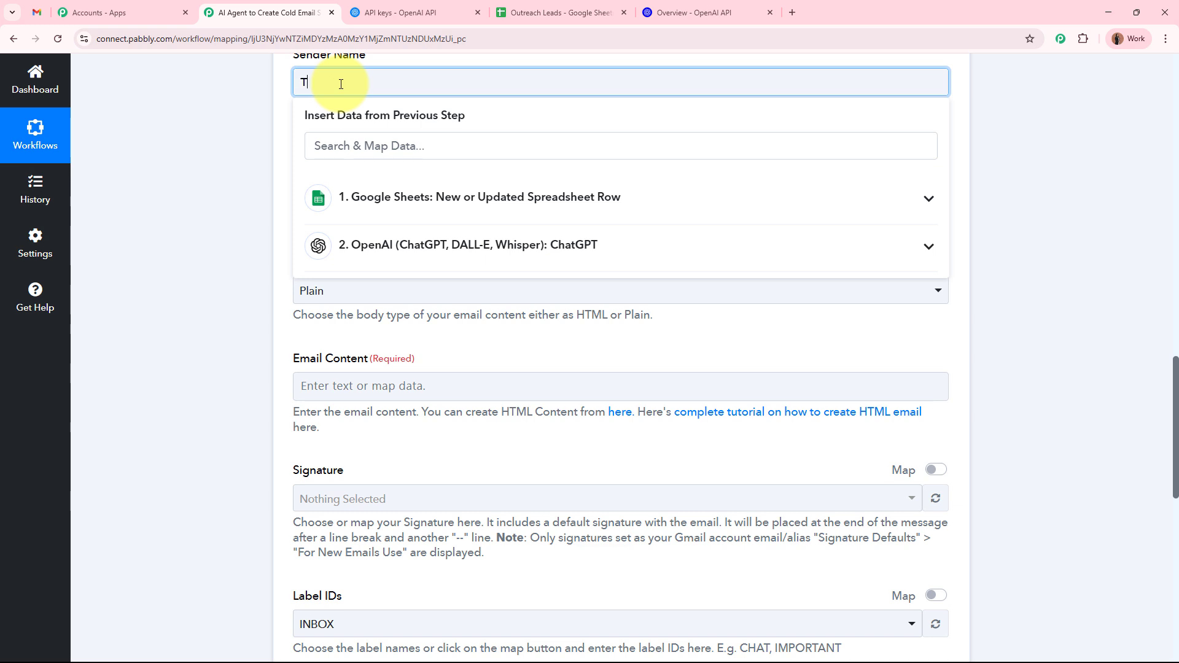
type("Team Digital Dynamics")
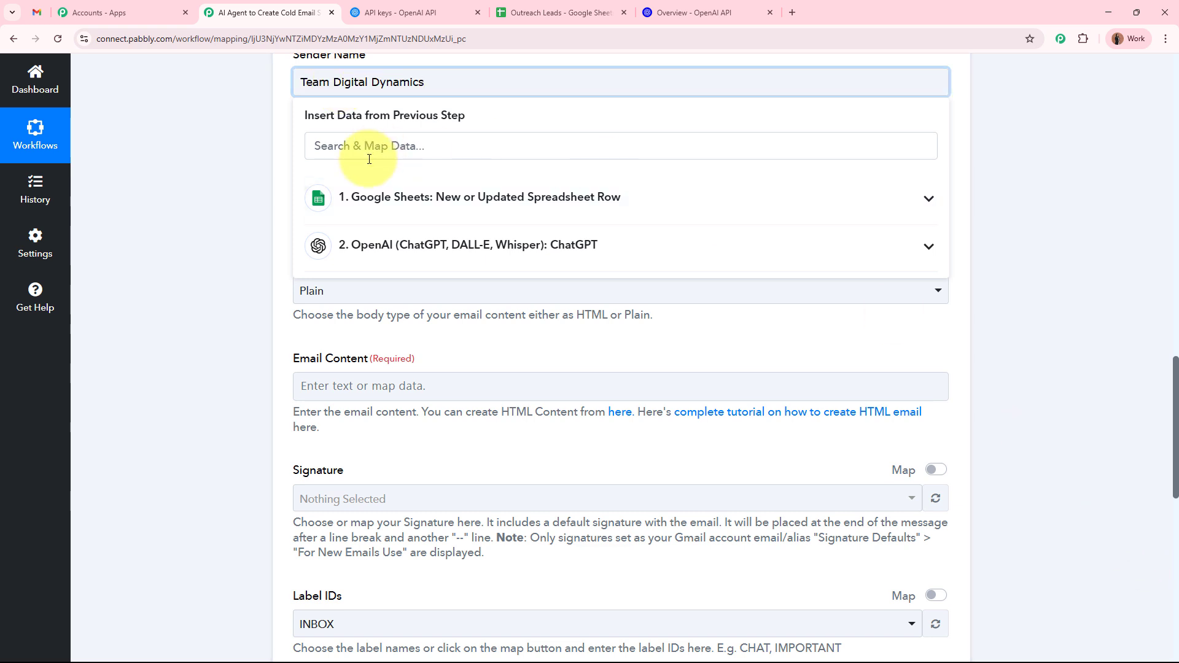
left_click(1088, 293)
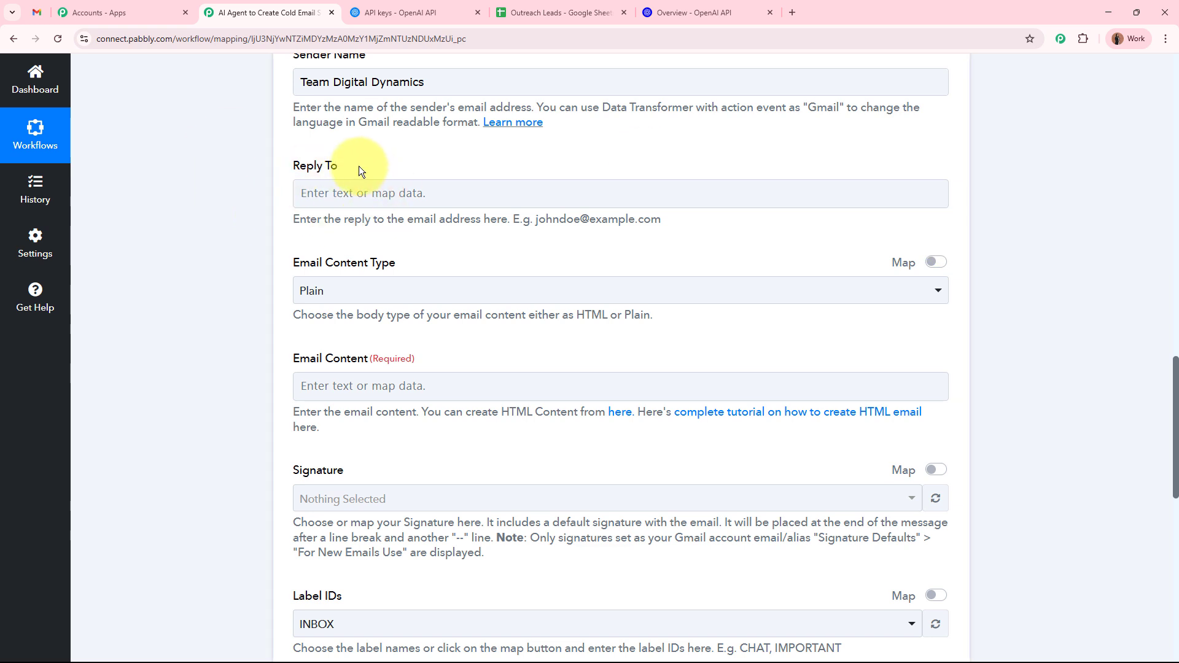
Step: Map the plain Email Content to the Message Content Email Body from the OpenAI ChatGPT step
scroll(360, 170, "down", 1)
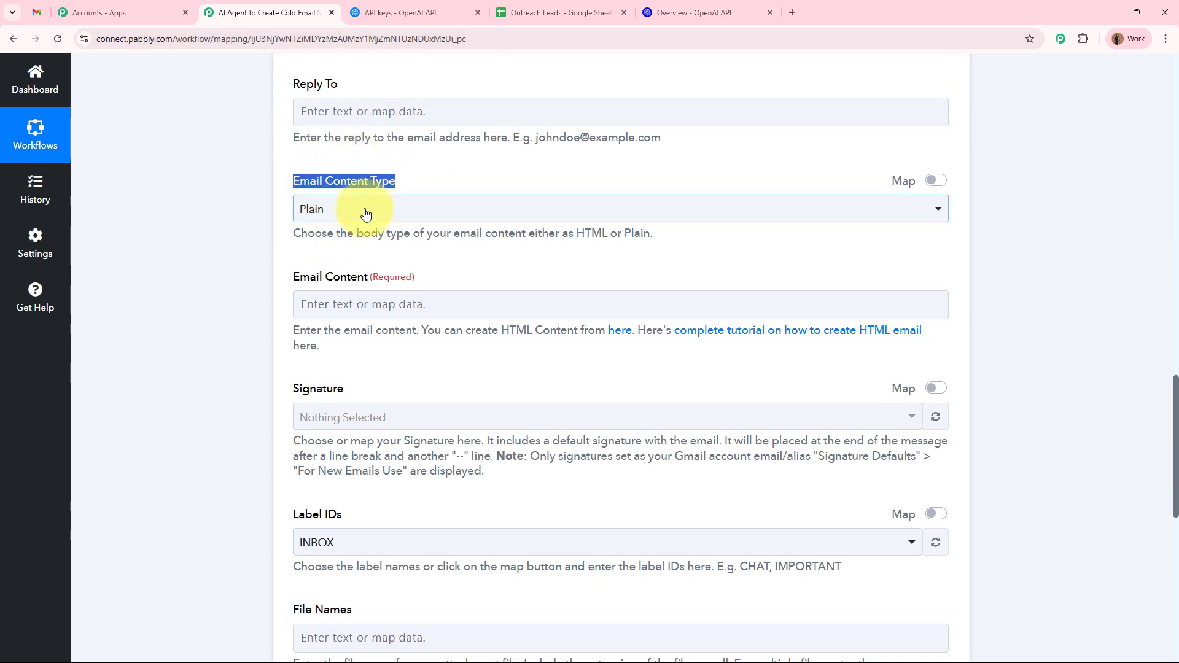
left_click(353, 318)
scroll(295, 311, "down", 1)
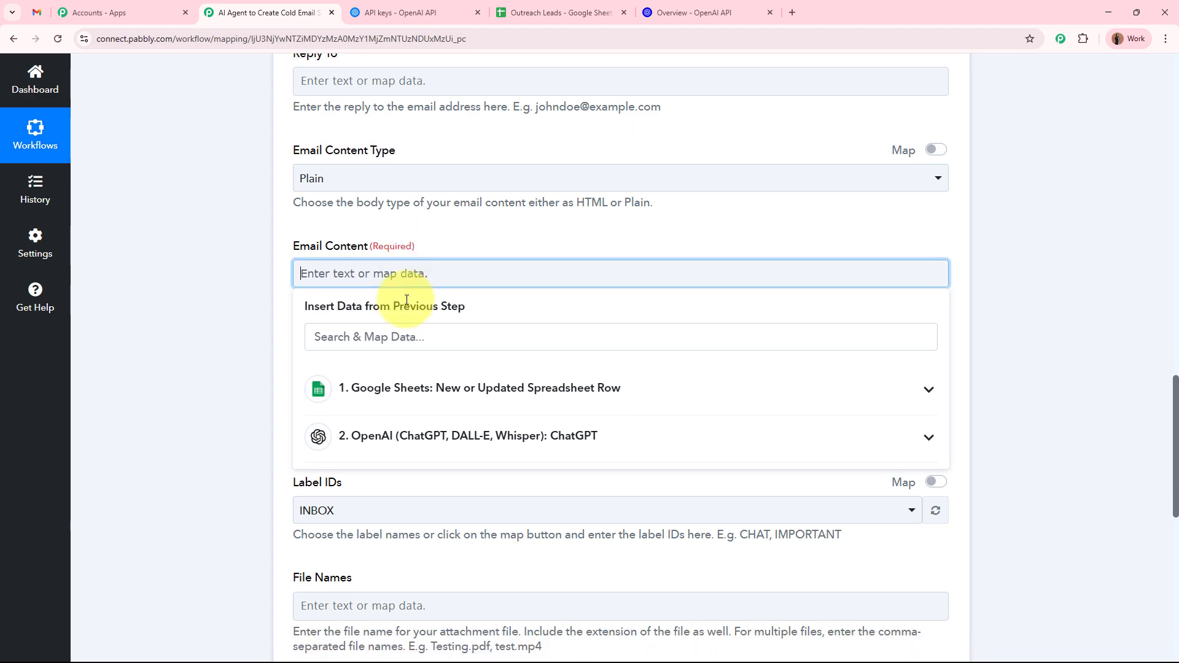
left_click(387, 403)
scroll(508, 590, "down", 1)
left_click(508, 556)
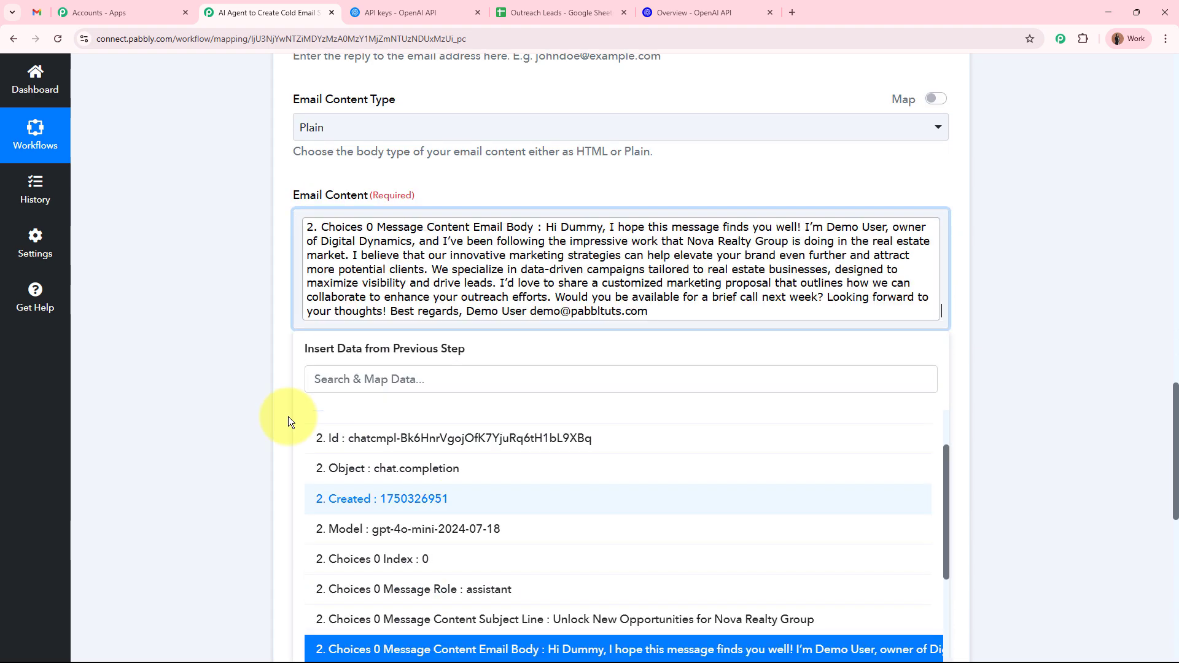
left_click(211, 361)
Step: Set Label IDs to AI-Generated Emails, check that label in Gmail, and return to the Pabbly Connect workflow
scroll(211, 355, "down", 3)
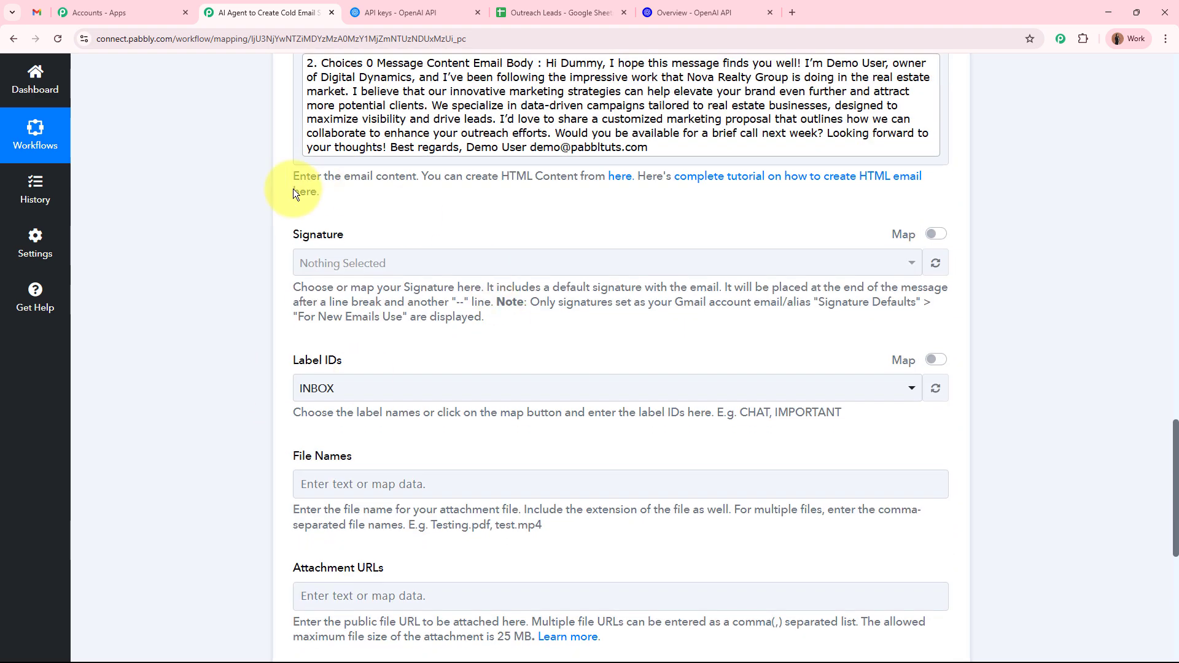
scroll(311, 219, "down", 1)
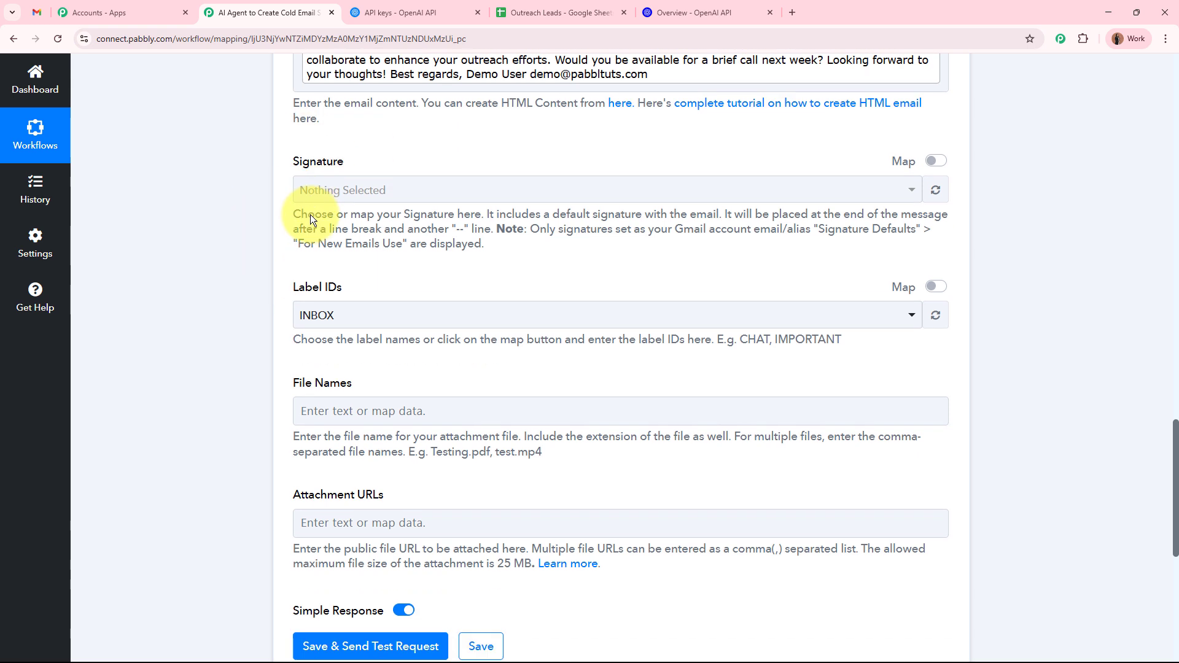
left_click_drag(294, 278, 373, 297)
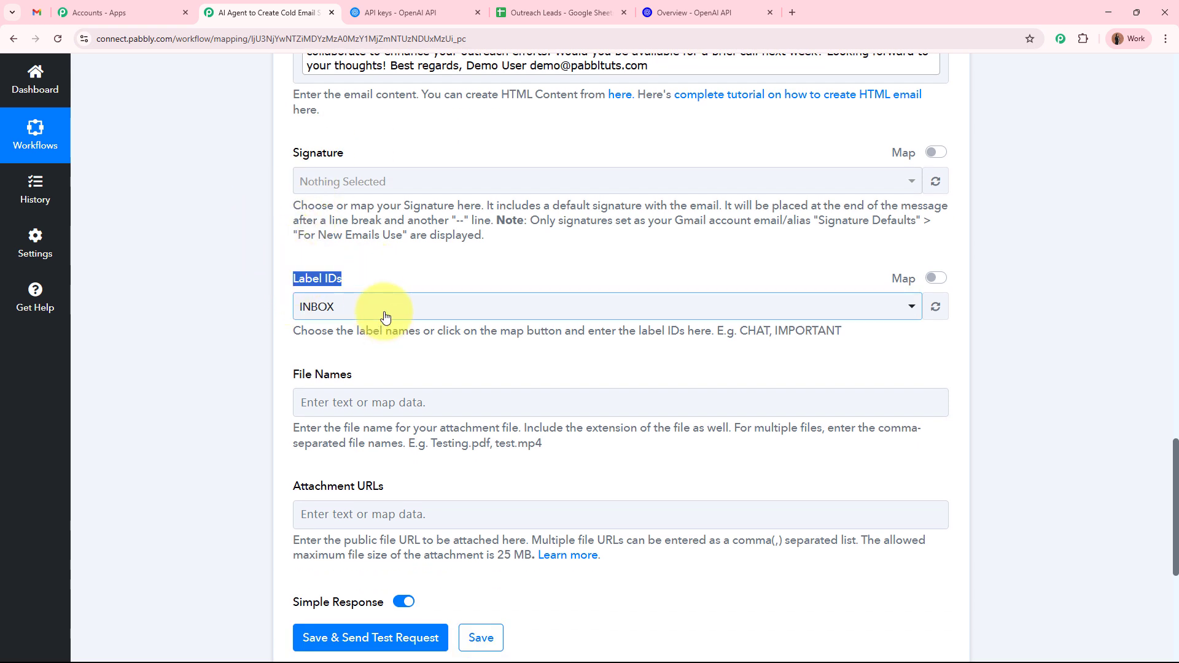
left_click(381, 315)
scroll(424, 522, "down", 3)
left_click(371, 597)
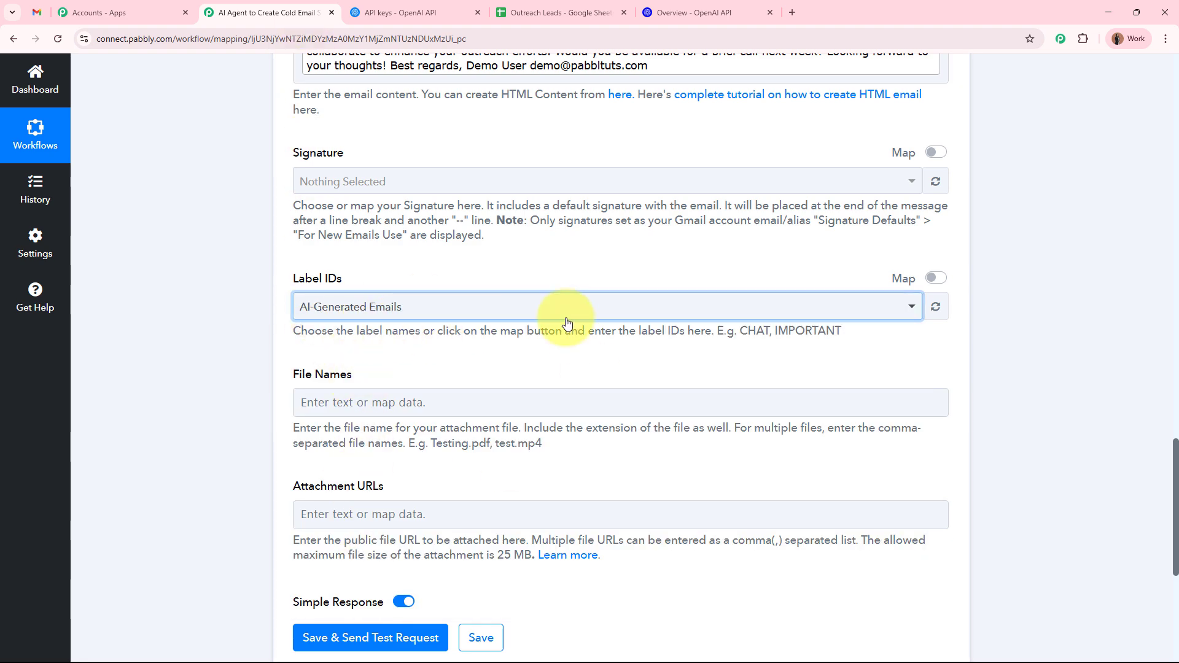
left_click(29, 8)
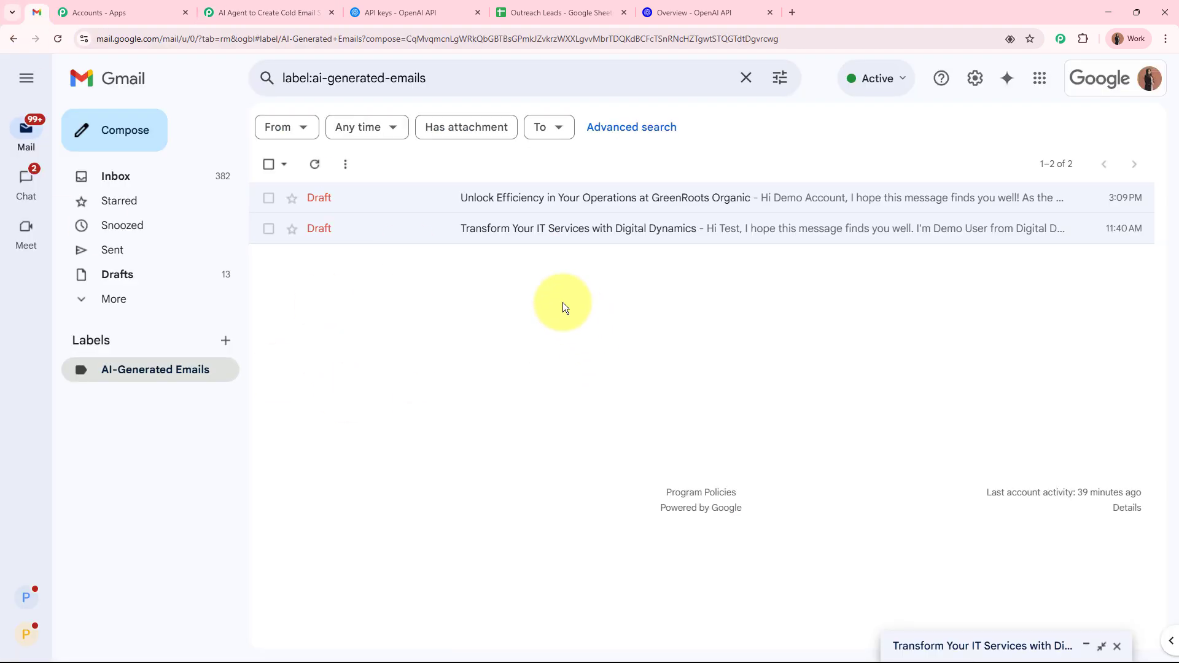
left_click(266, 12)
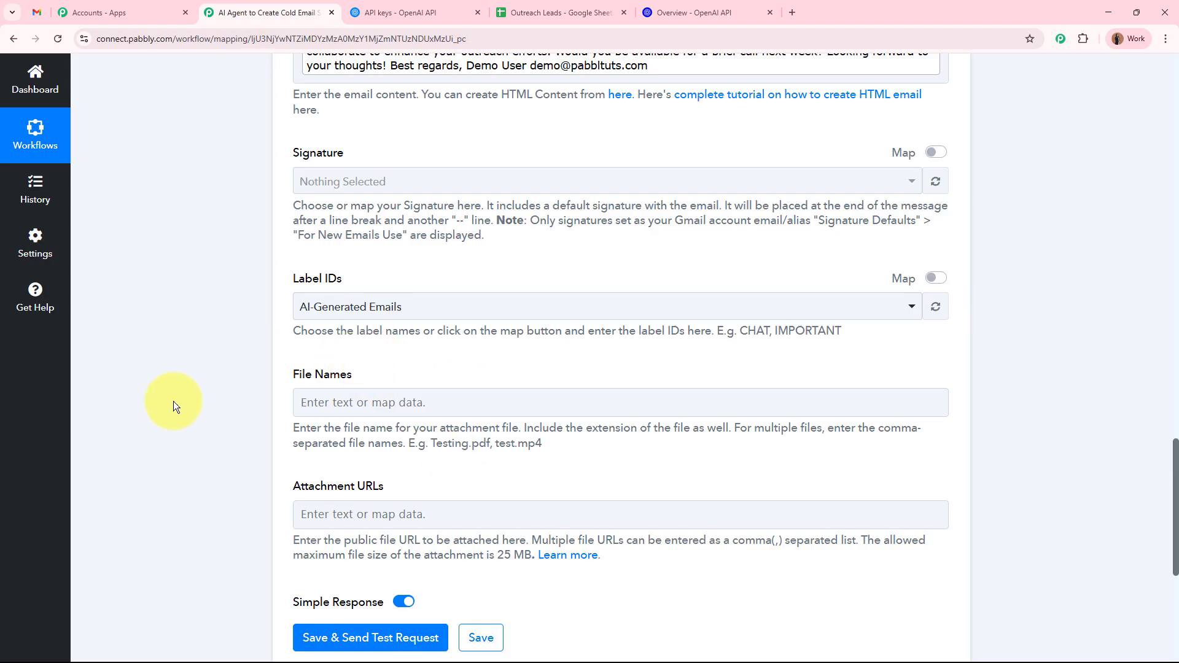
Step: Save the Gmail Create Draft action and send a test request, leaving file names and attachment URLs empty
scroll(173, 400, "down", 3)
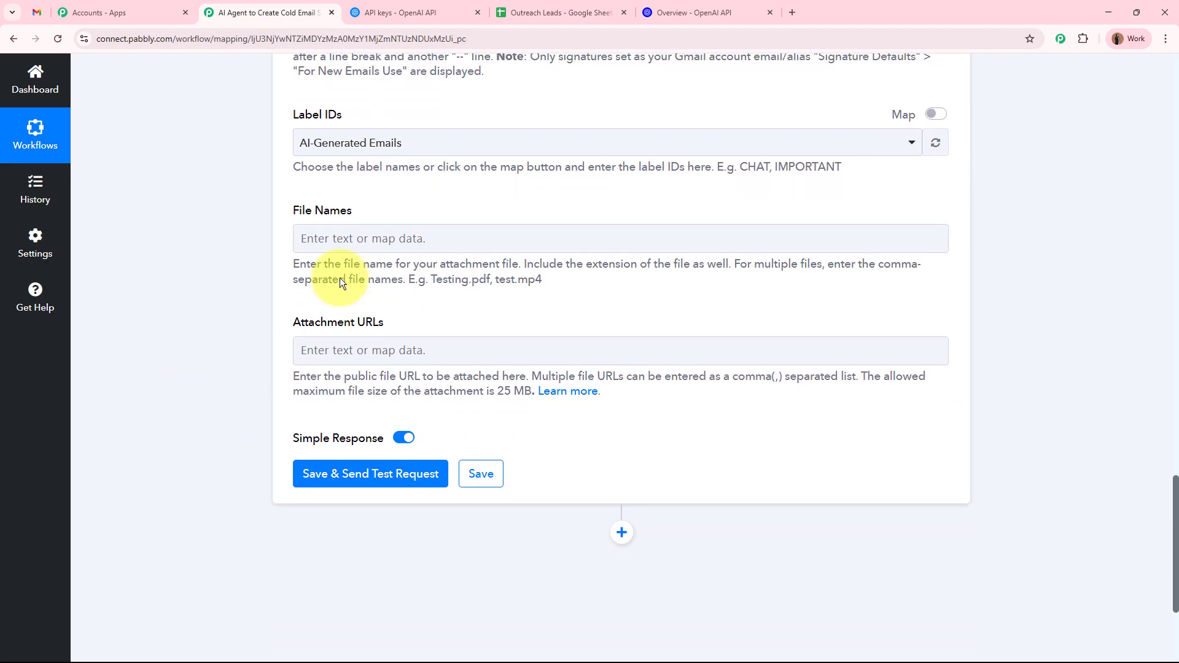
scroll(359, 314, "down", 3)
left_click(359, 314)
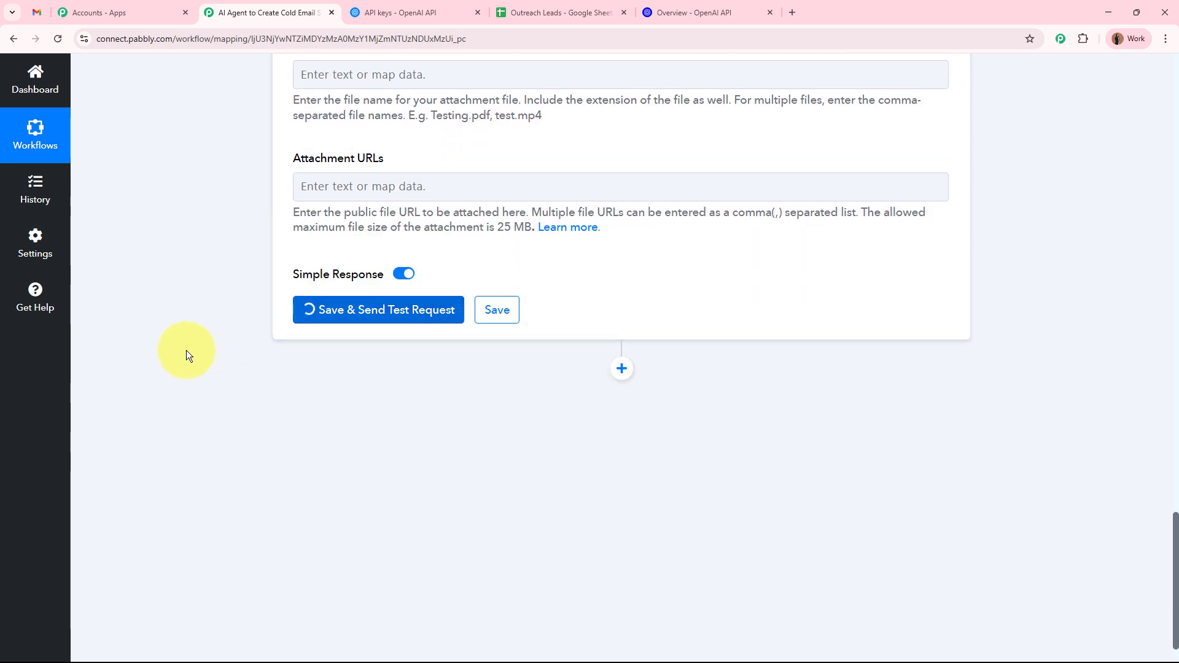
scroll(186, 351, "down", 3)
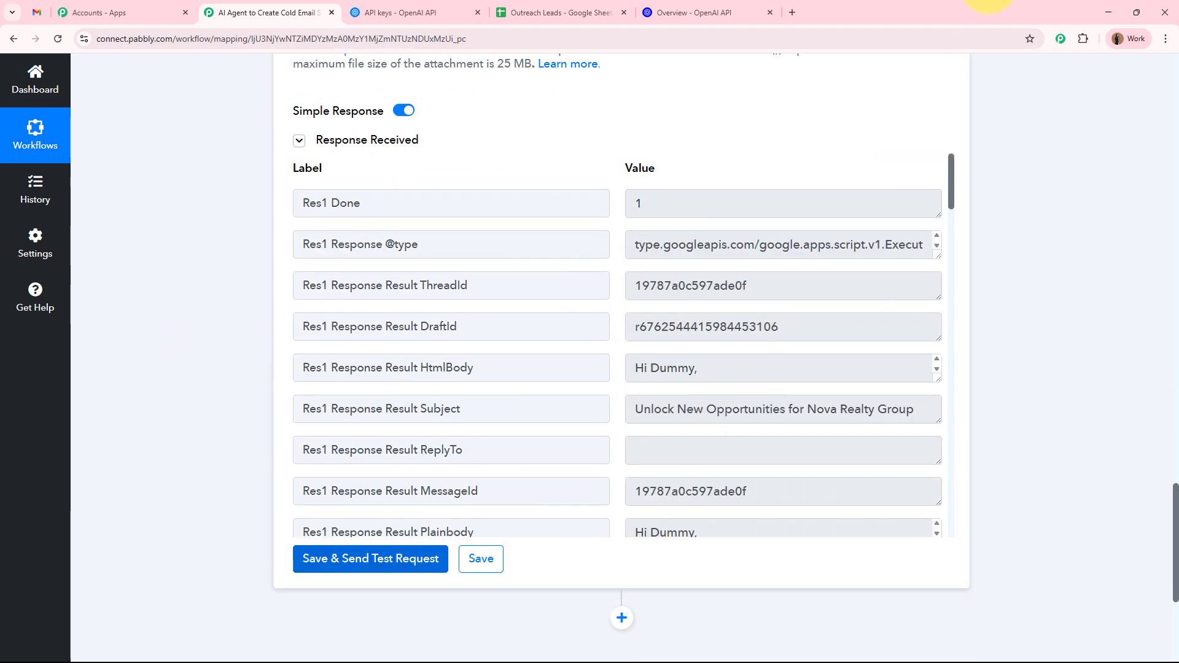
Step: Switch to Gmail, refresh and open the Nova Realty Group draft, and compare its recipient with row 4 of the Outreach Leads sheet
left_click(37, 12)
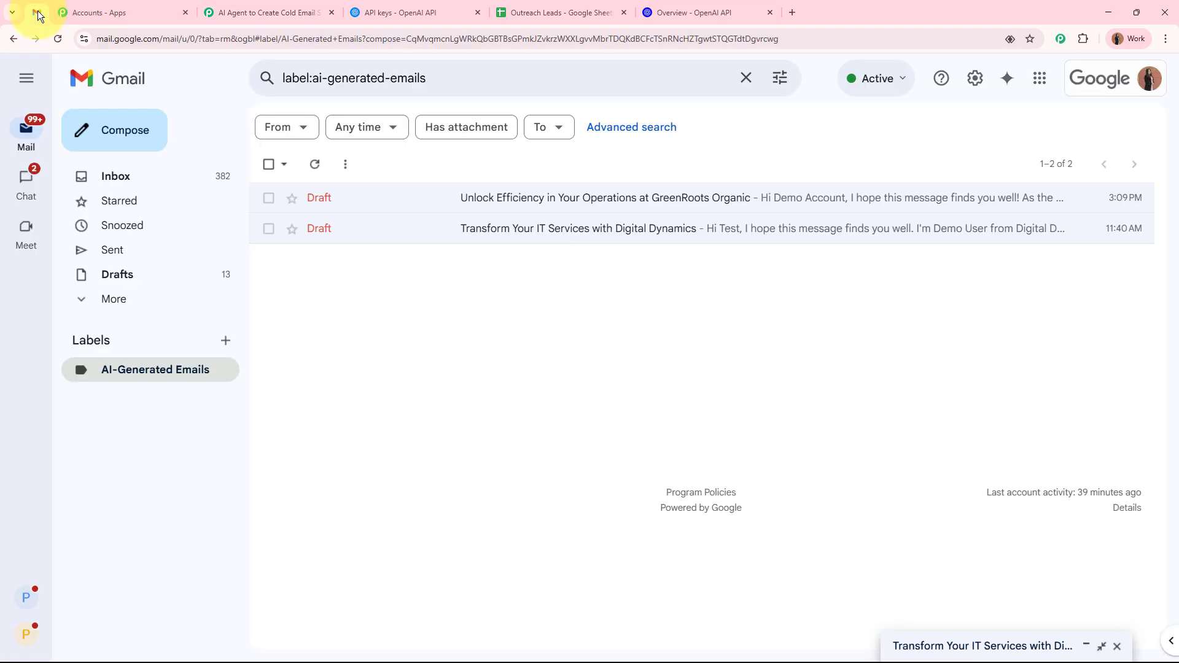
left_click(315, 164)
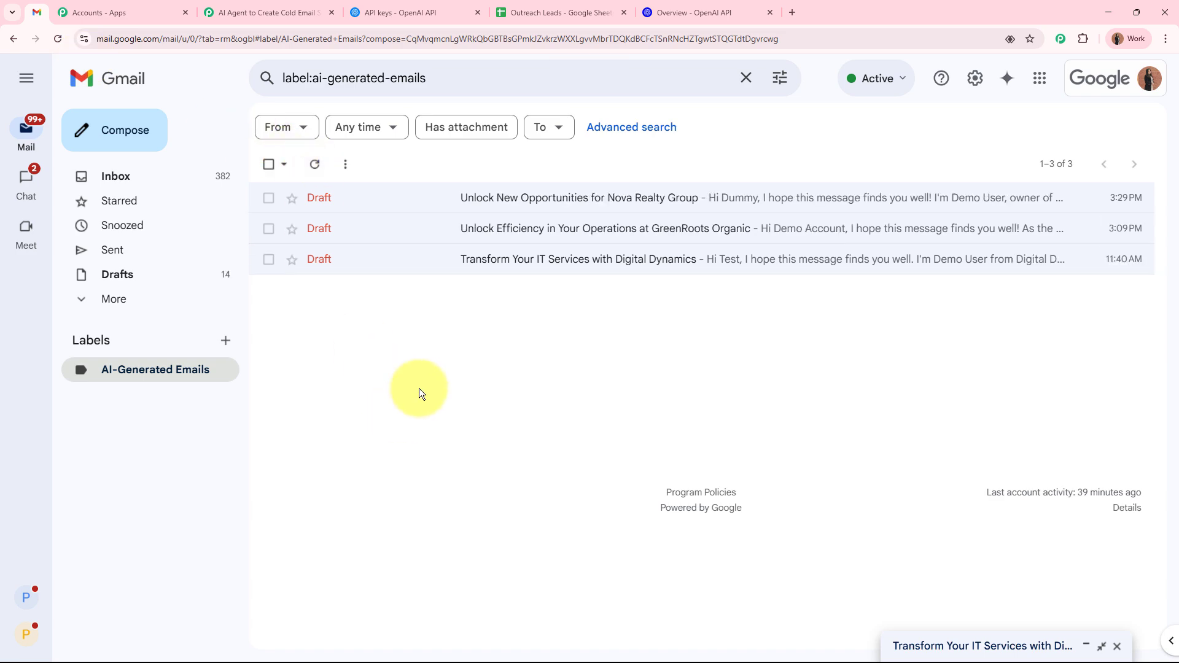
left_click(492, 197)
left_click(1109, 239)
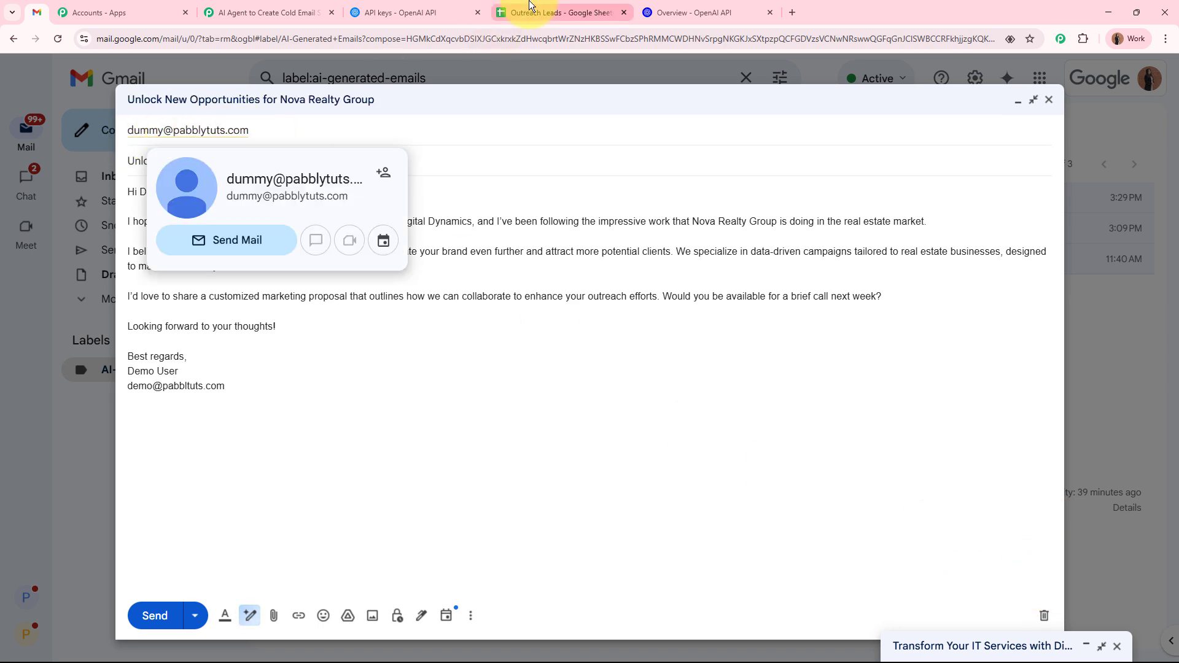
left_click(534, 12)
left_click(763, 274)
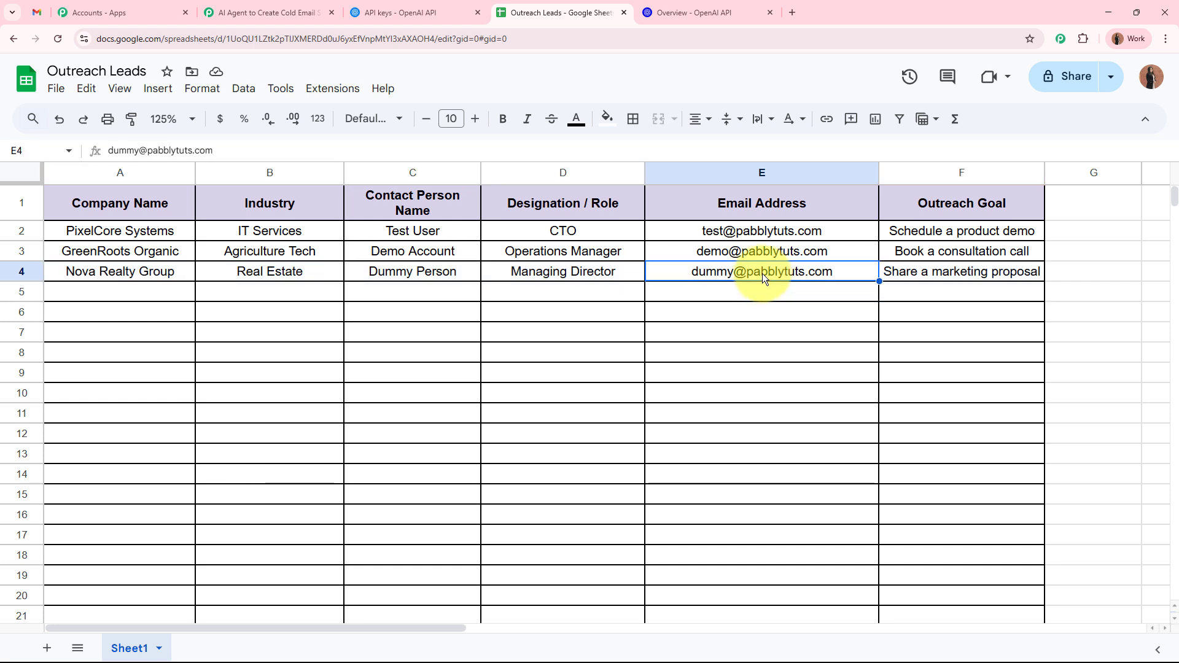
Step: Compare the Gmail draft's subject with the company name in row 4 of Outreach Leads, and review the draft's full email body
left_click(37, 12)
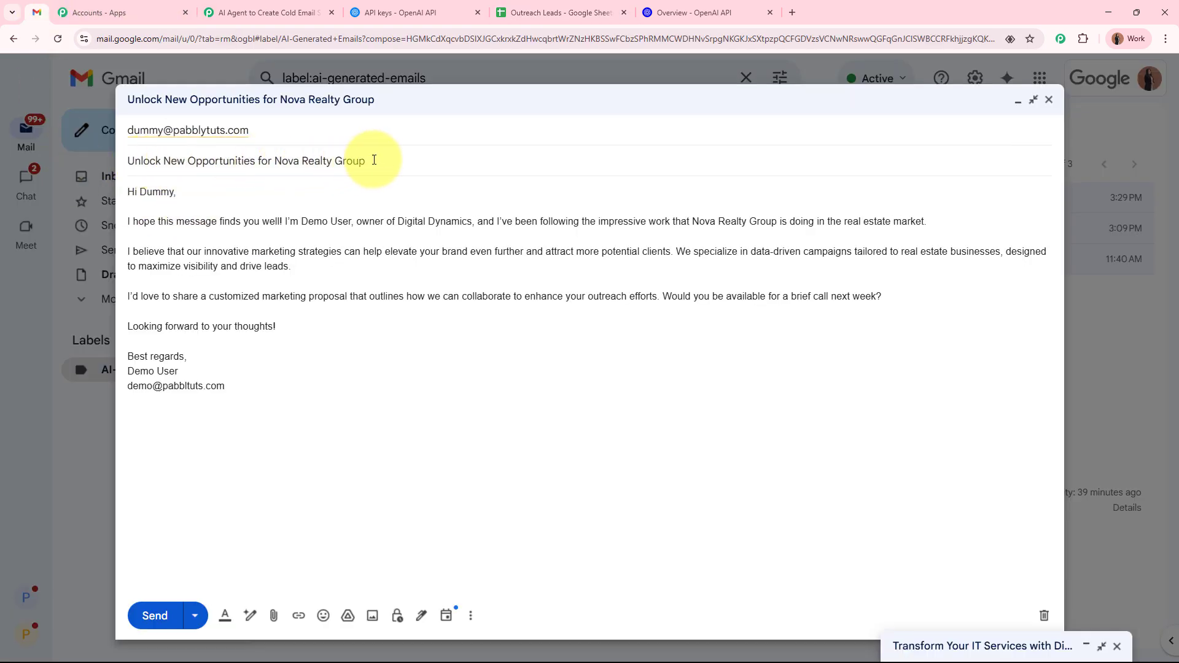
left_click(594, 11)
left_click(125, 270)
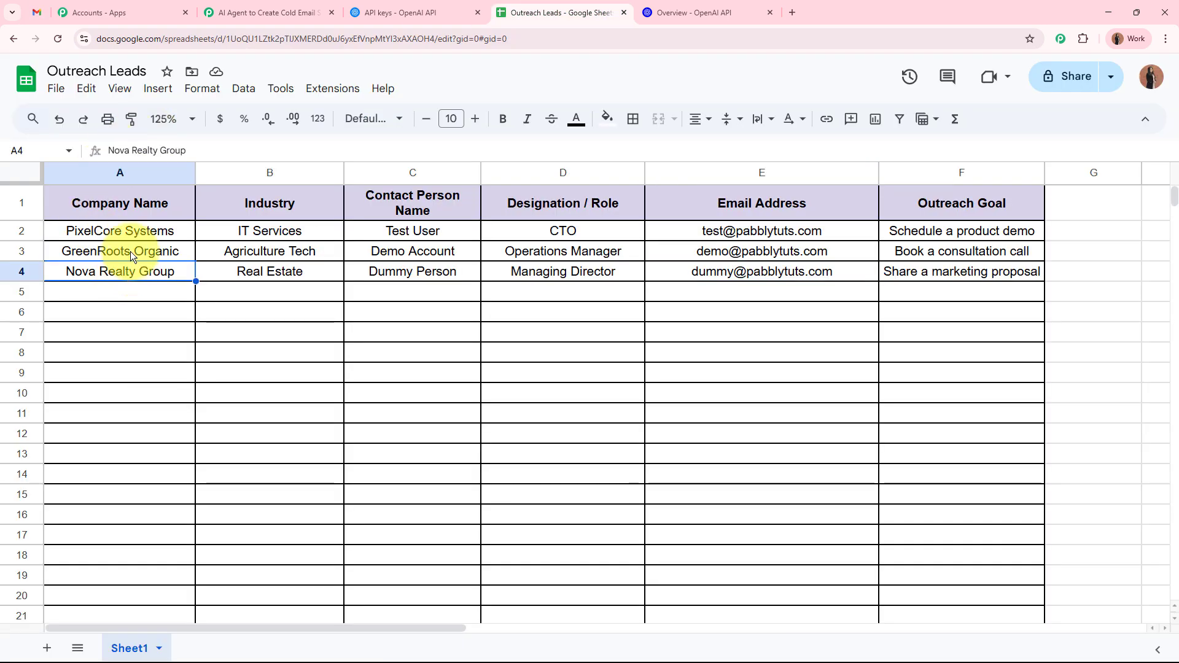
left_click(36, 12)
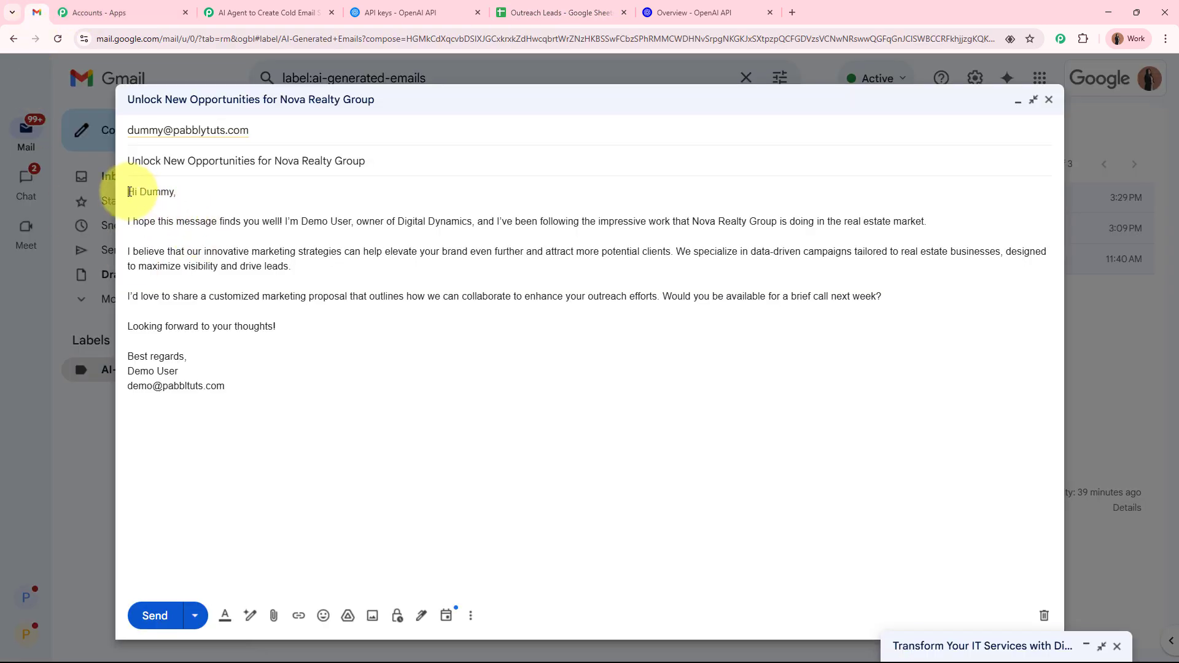
left_click_drag(129, 191, 243, 386)
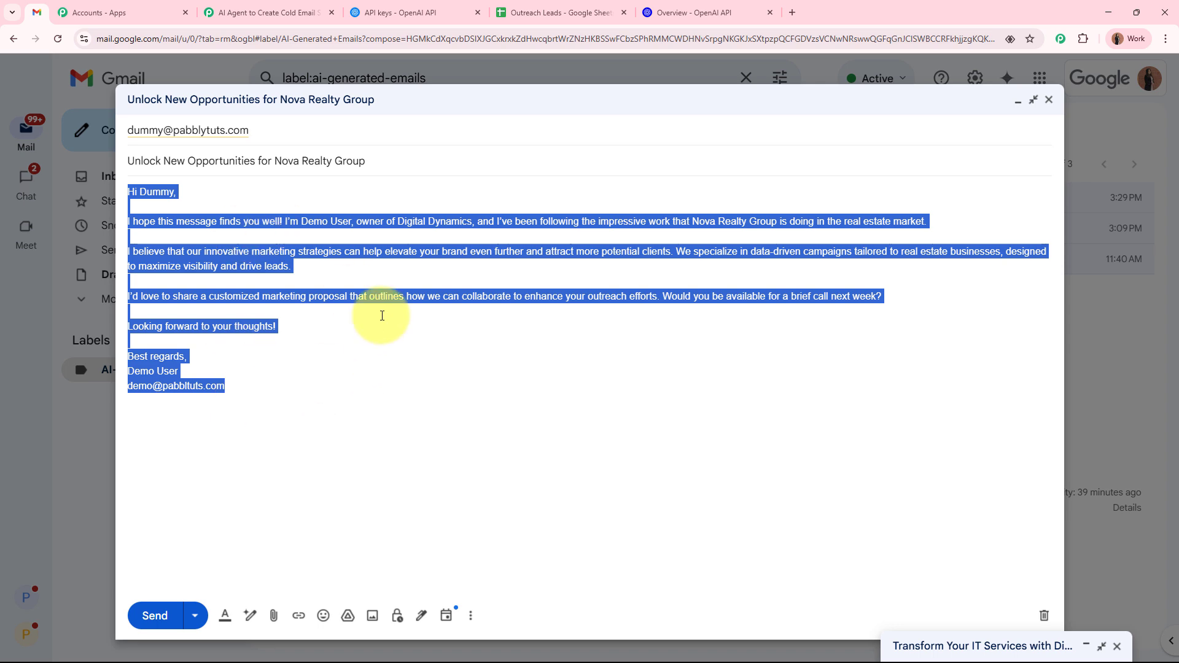
left_click(444, 368)
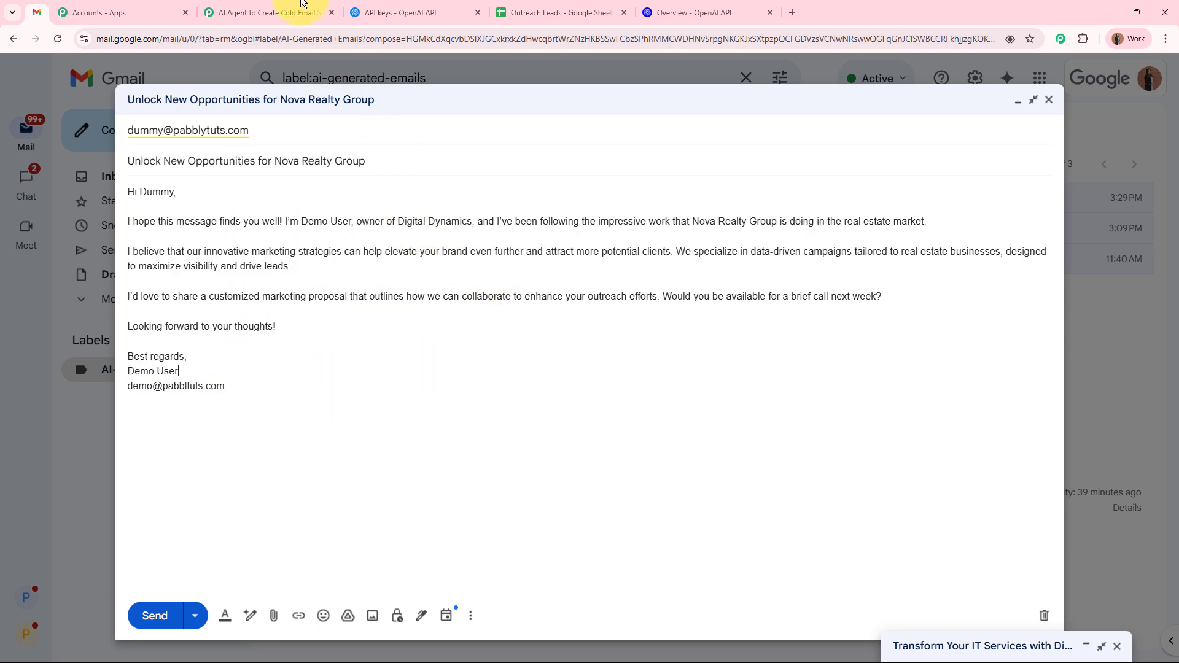
Step: Switch to the Pabbly Connect workflow, collapse the Gmail Create Draft step, and review the complete three-step workflow
left_click(282, 12)
scroll(231, 338, "up", 15)
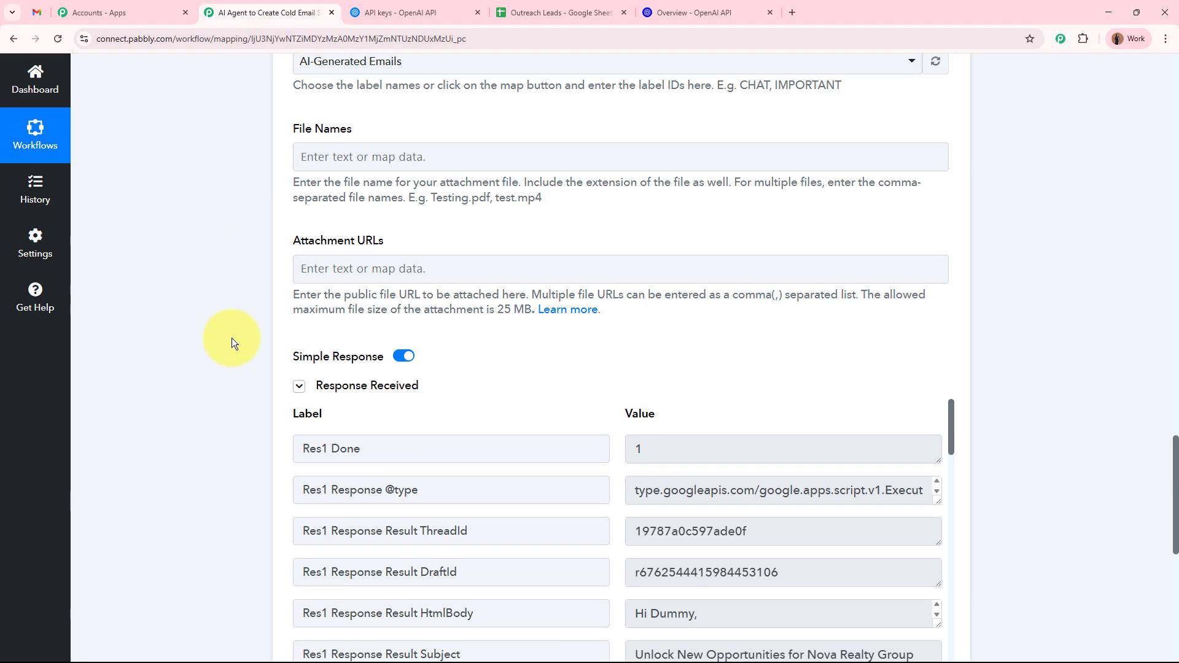
scroll(231, 330, "up", 5)
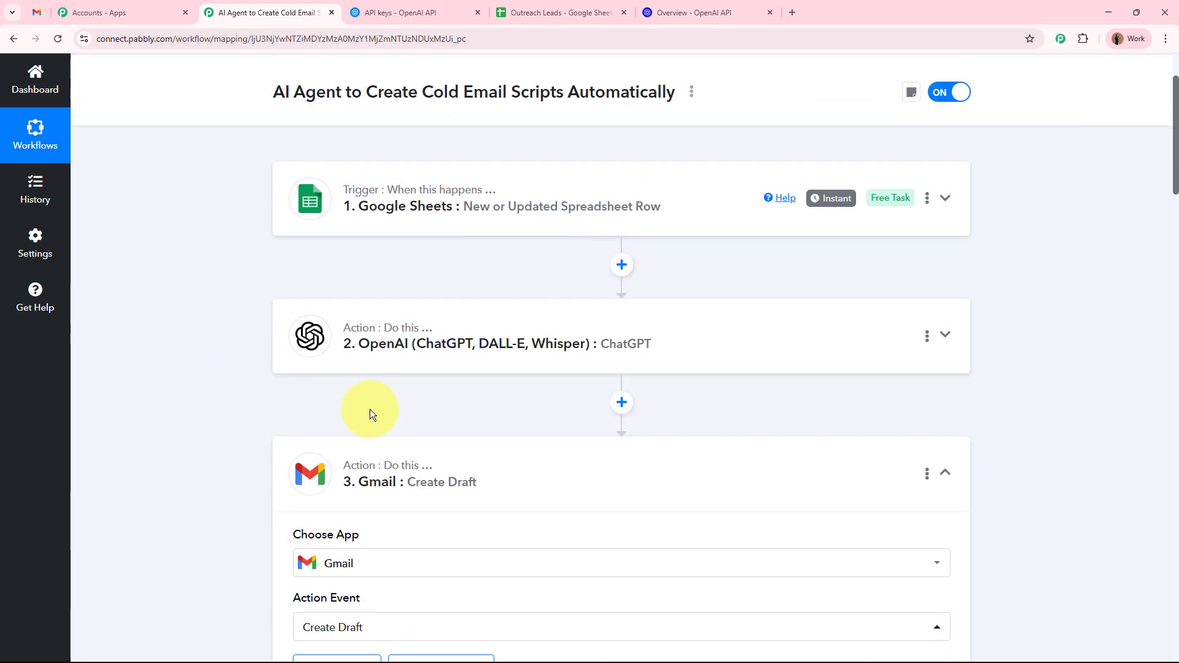
left_click(611, 477)
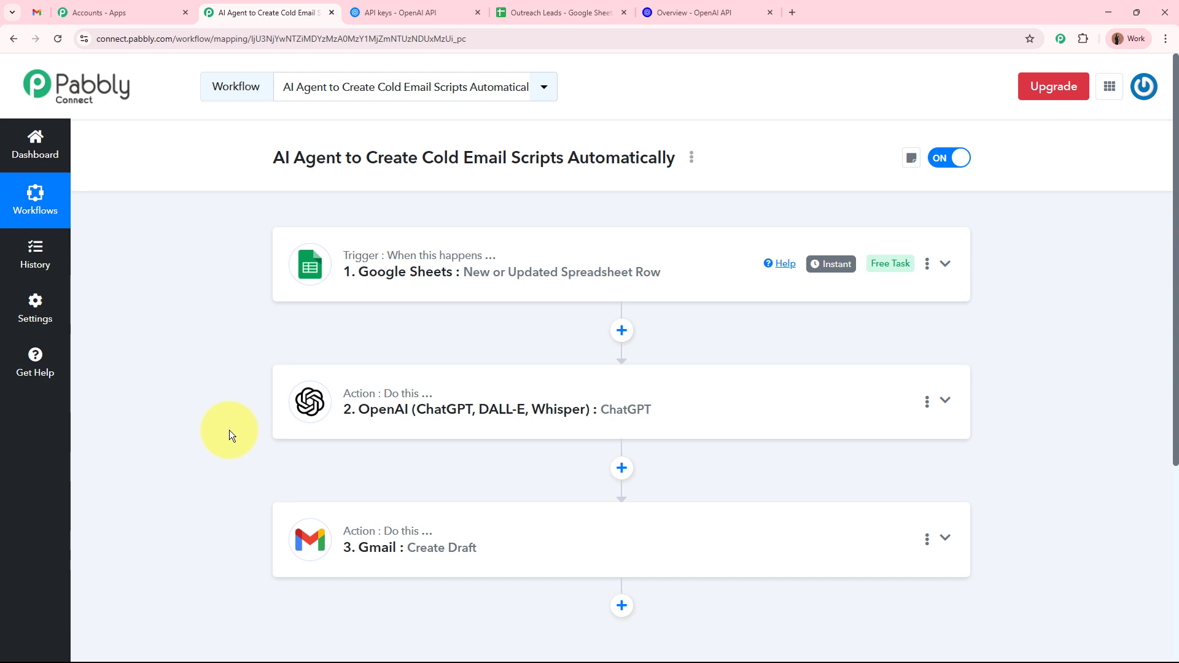
scroll(230, 430, "down", 2)
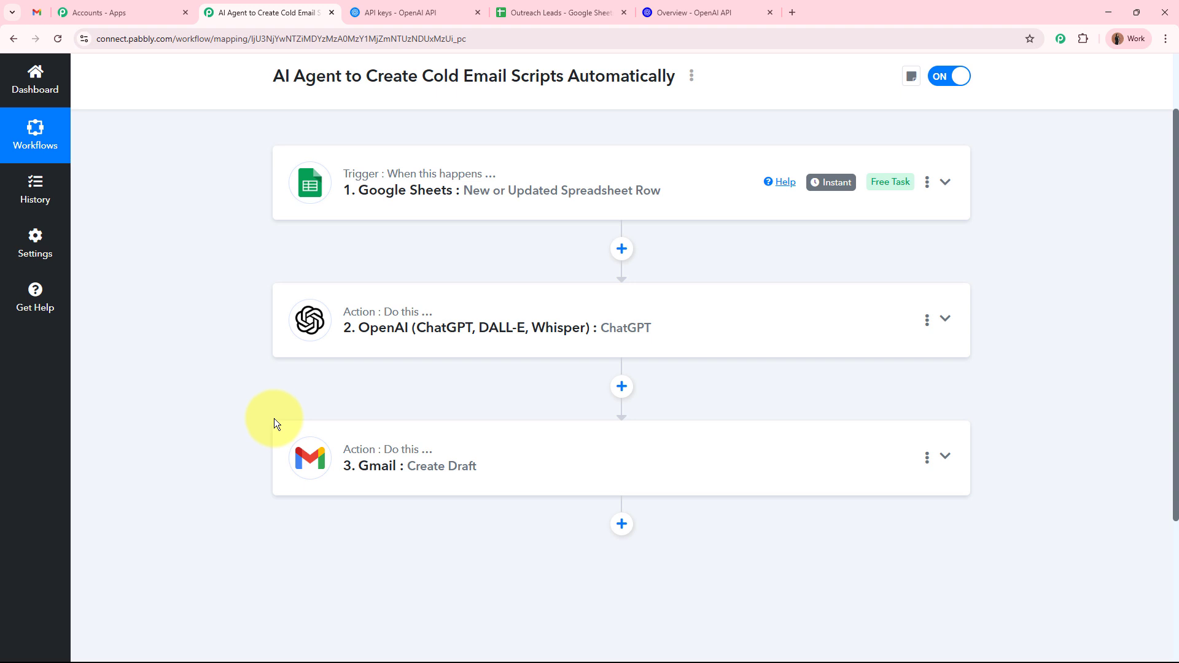
scroll(476, 476, "up", 2)
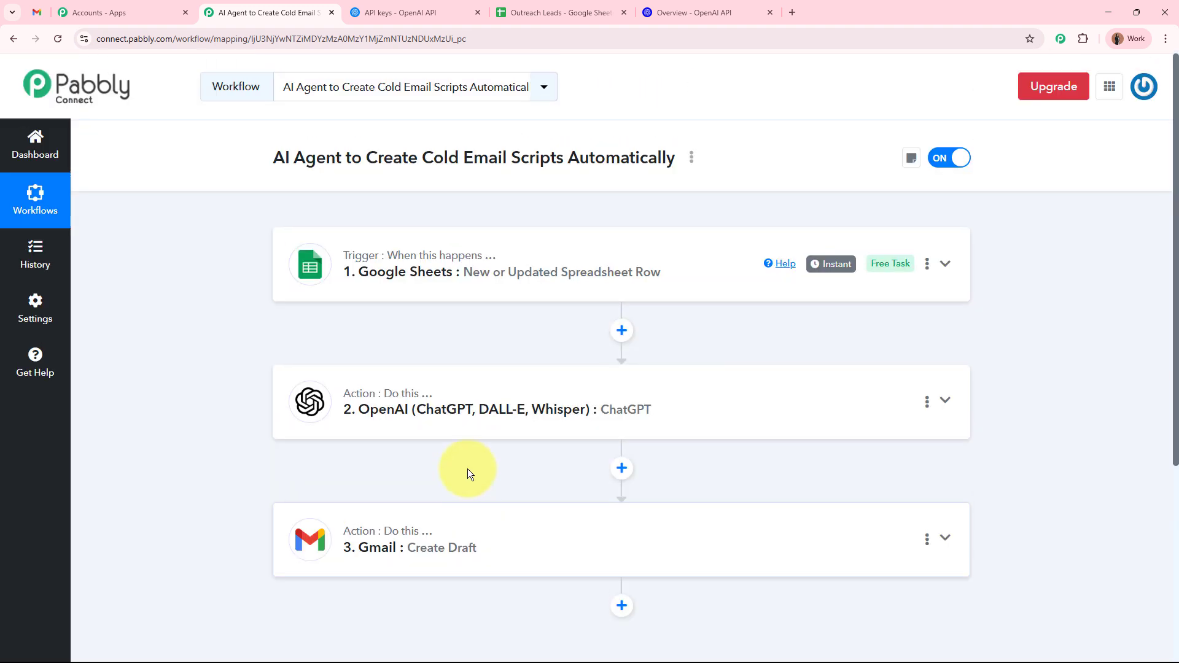